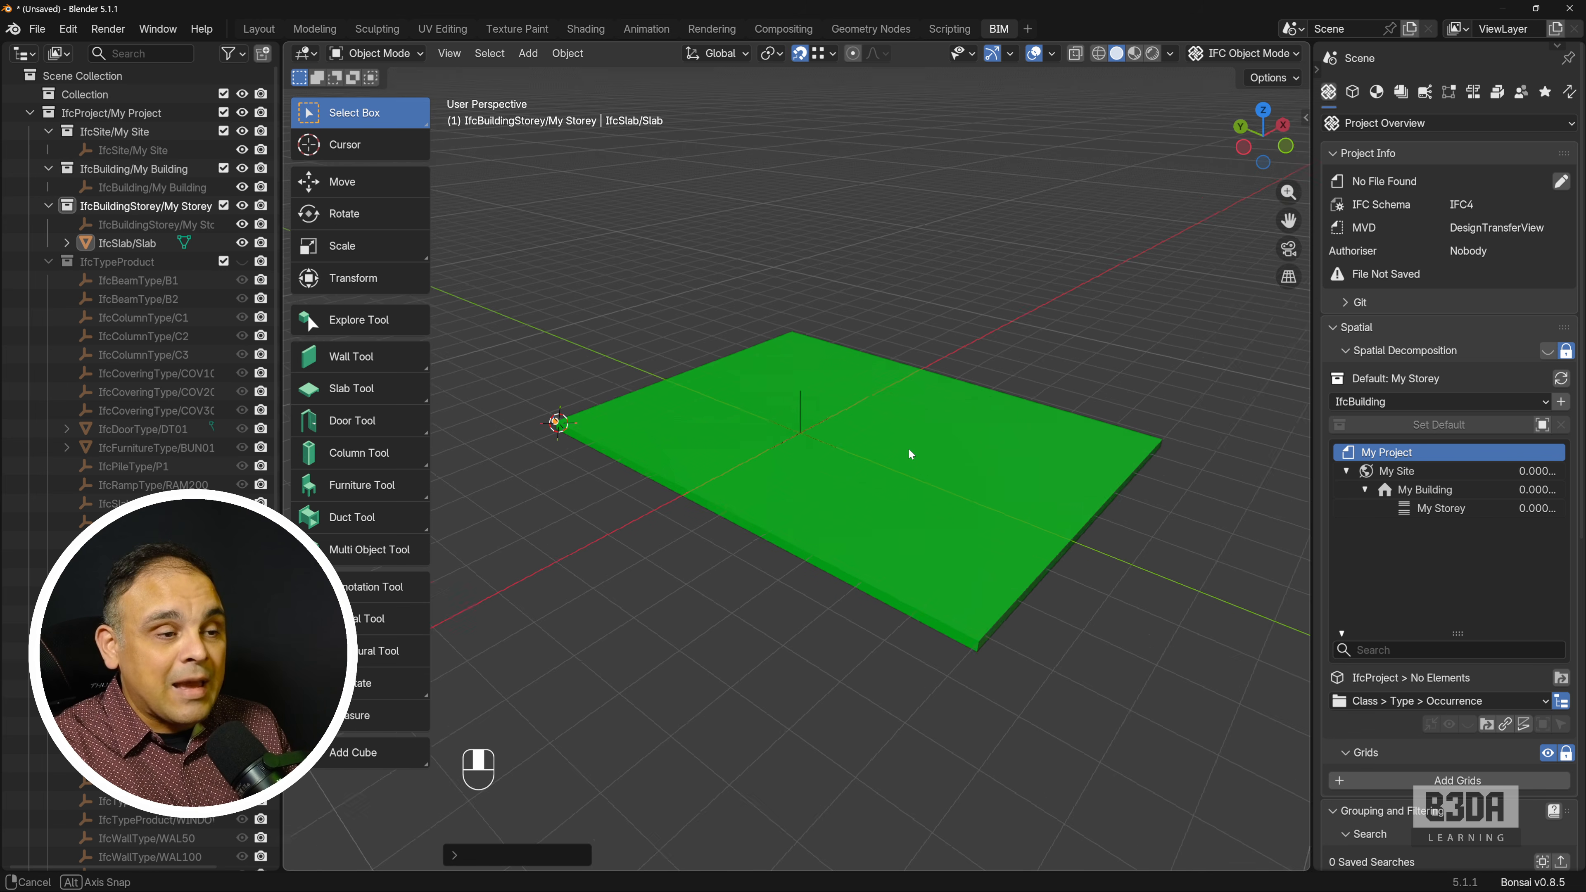
{"action": "mouse_move", "coordinate": [908, 447]}
{"action": "middle_mouse_down"}
{"action": "mouse_move", "coordinate": [743, 439]}
{"action": "mouse_move", "coordinate": [906, 451]}
{"action": "middle_mouse_up"}
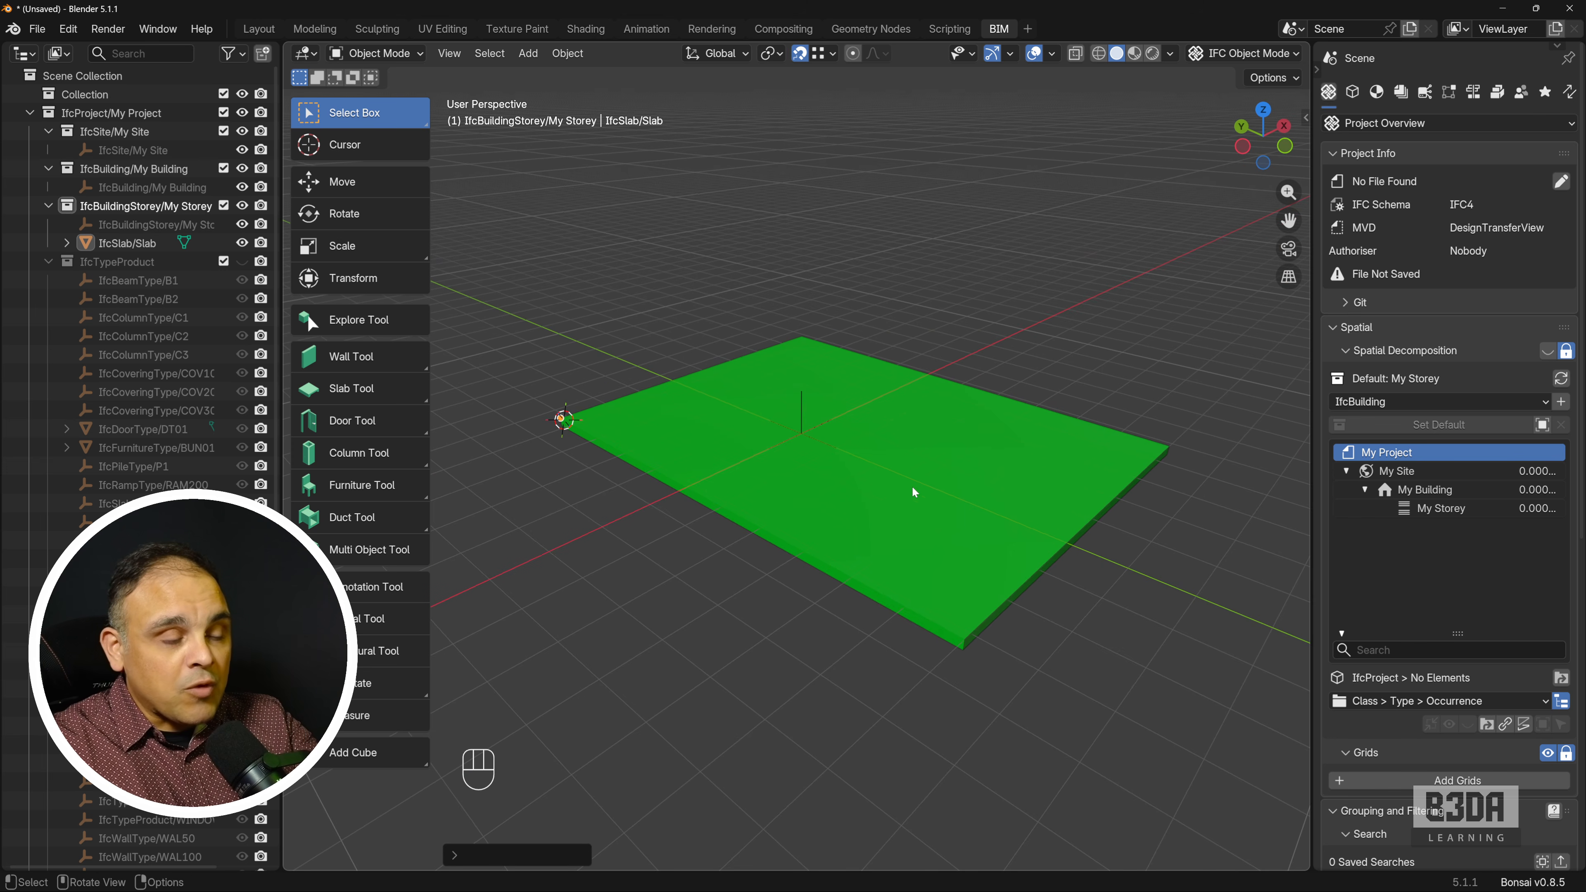
{"action": "key", "text": "ctrl+shift+3"}
{"action": "left_click_drag", "start_coordinate": [969, 462], "coordinate": [974, 660]}
{"action": "left_click_drag", "start_coordinate": [841, 444], "coordinate": [842, 633]}
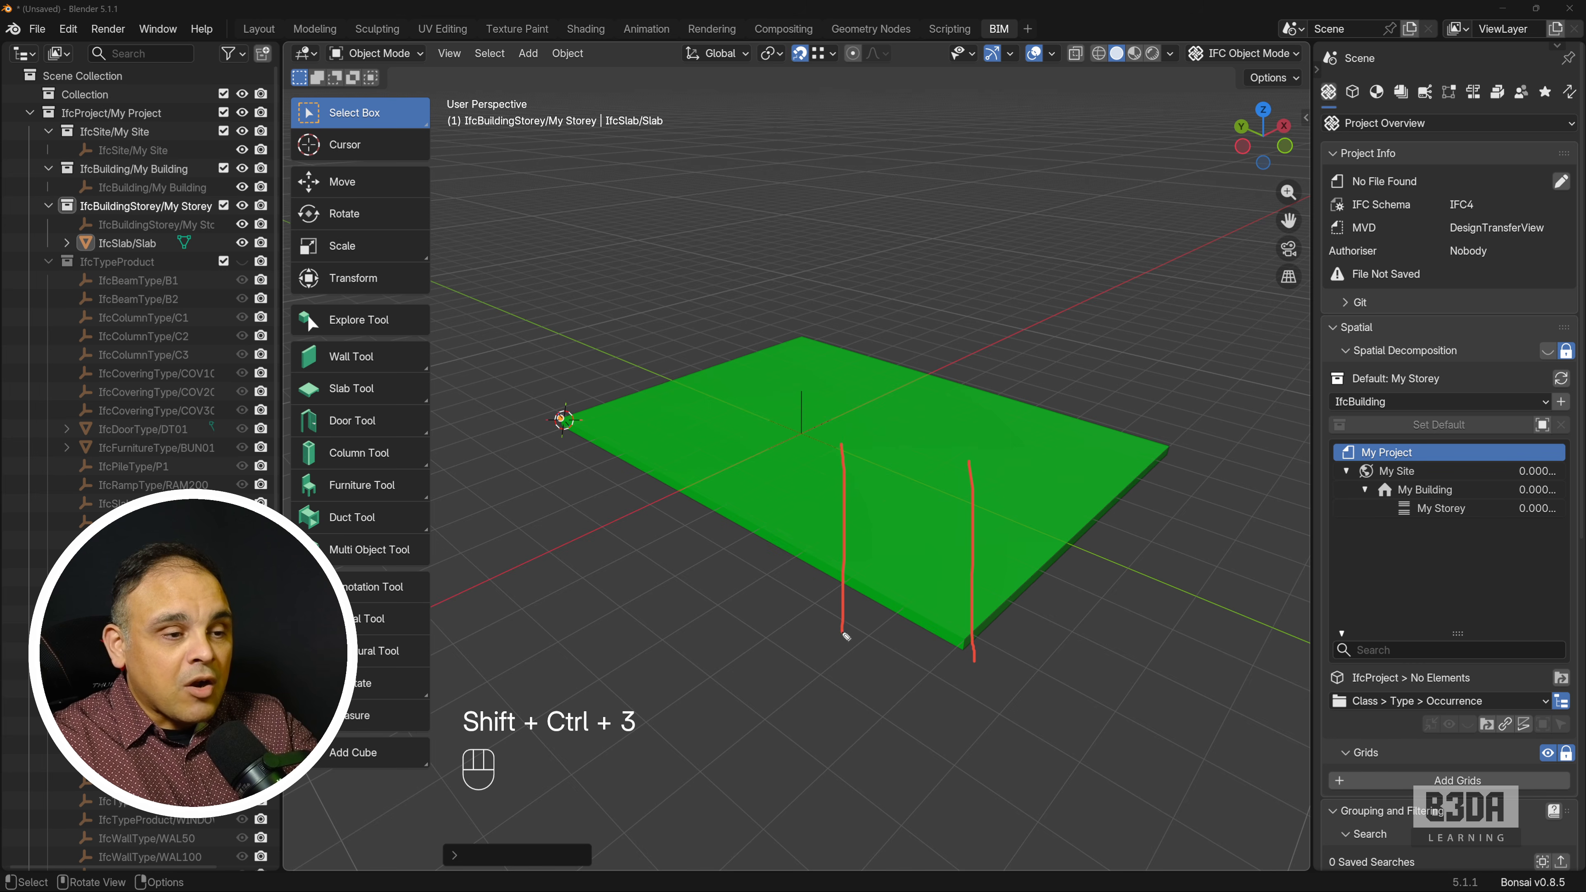
{"action": "left_click_drag", "start_coordinate": [709, 377], "coordinate": [712, 548]}
{"action": "left_click_drag", "start_coordinate": [585, 322], "coordinate": [566, 441]}
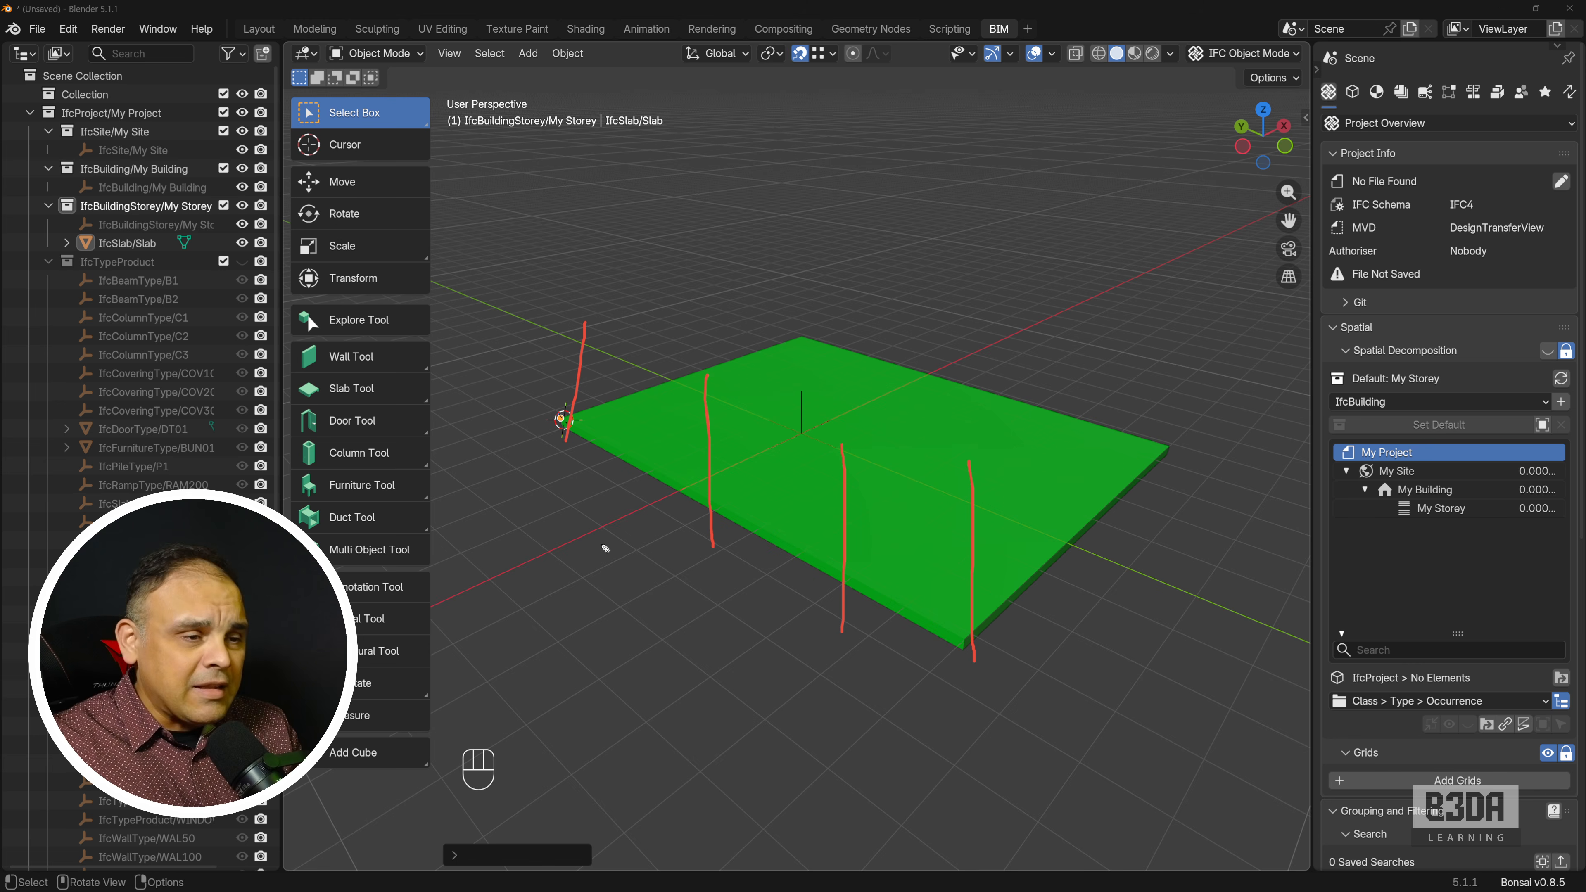
{"action": "key", "text": "ctrl+shift+7"}
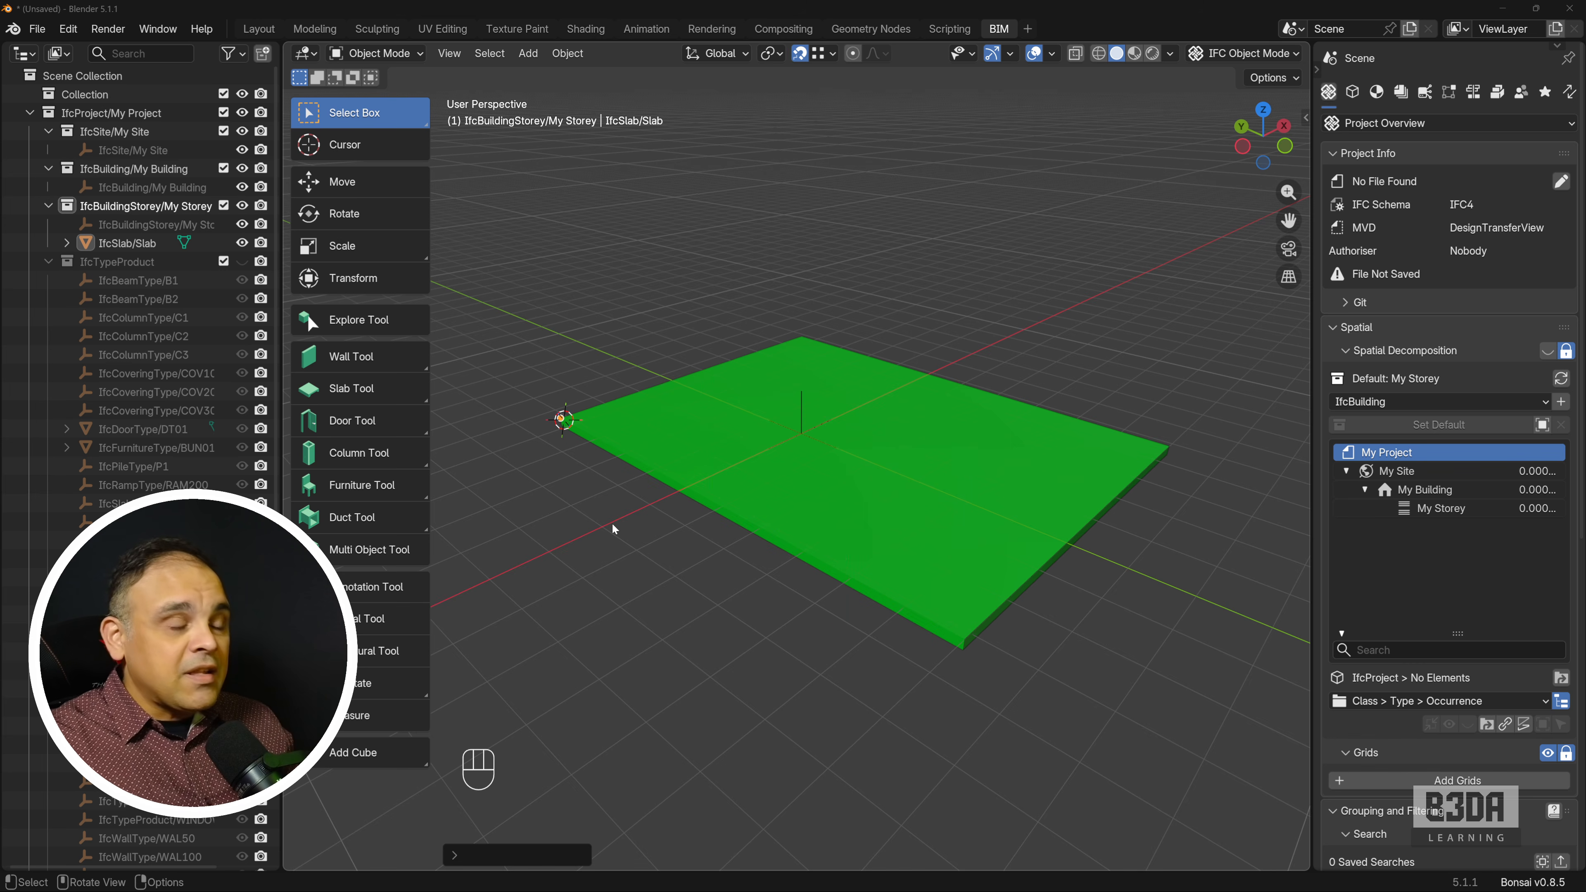
Activate the Column Tool and choose column type C3.
{"action": "left_click", "coordinate": [386, 451]}
{"action": "key", "text": "ctrl+shift+2"}
{"action": "left_click", "coordinate": [546, 77]}
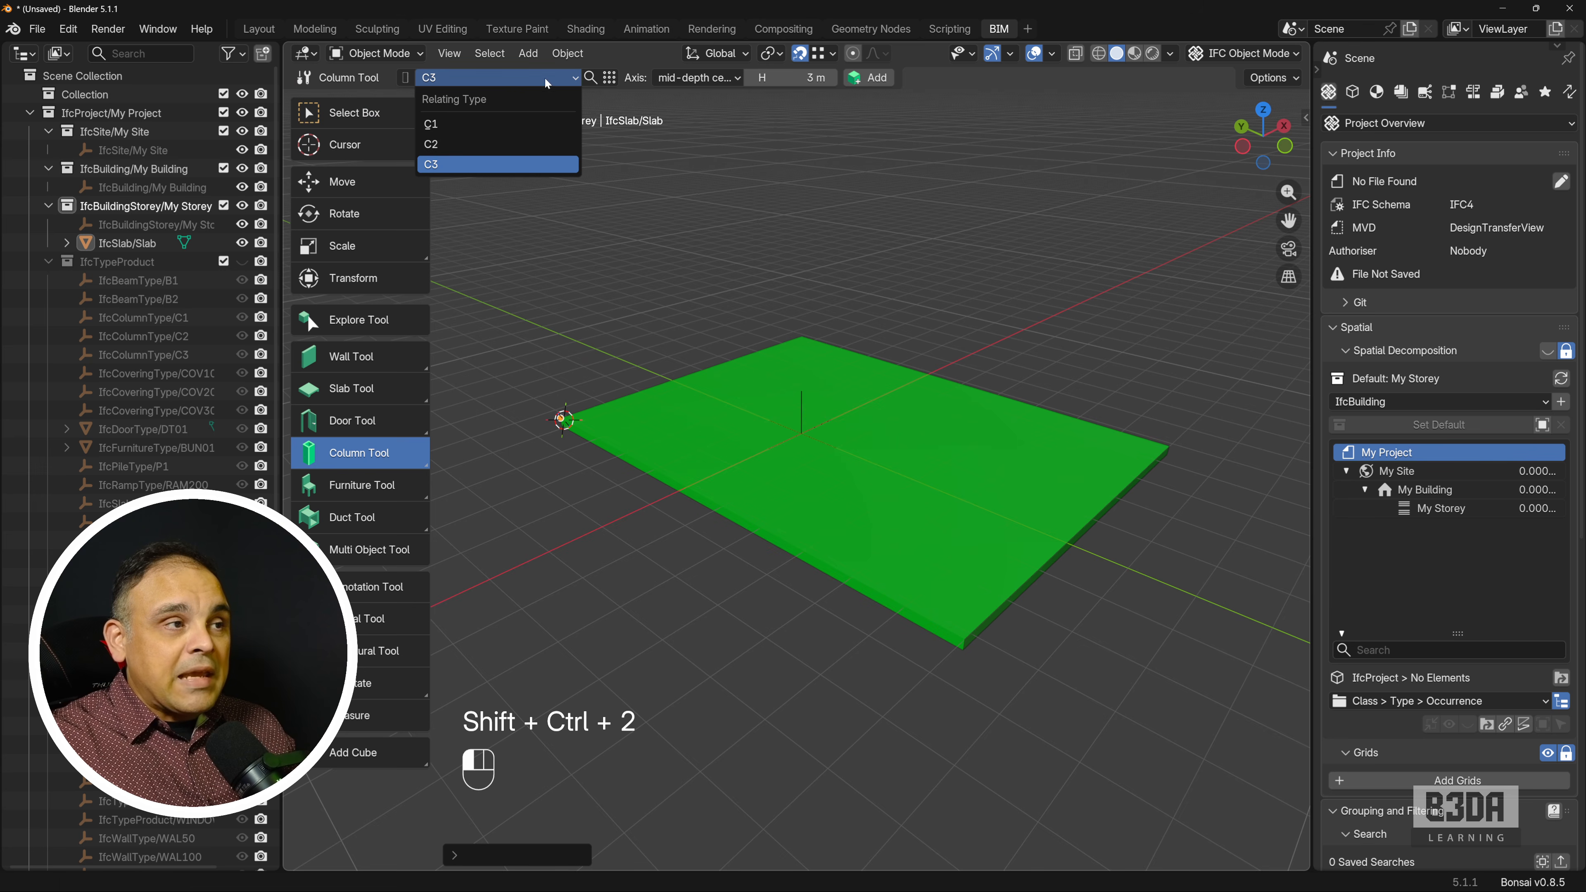
{"action": "left_click", "coordinate": [532, 163]}
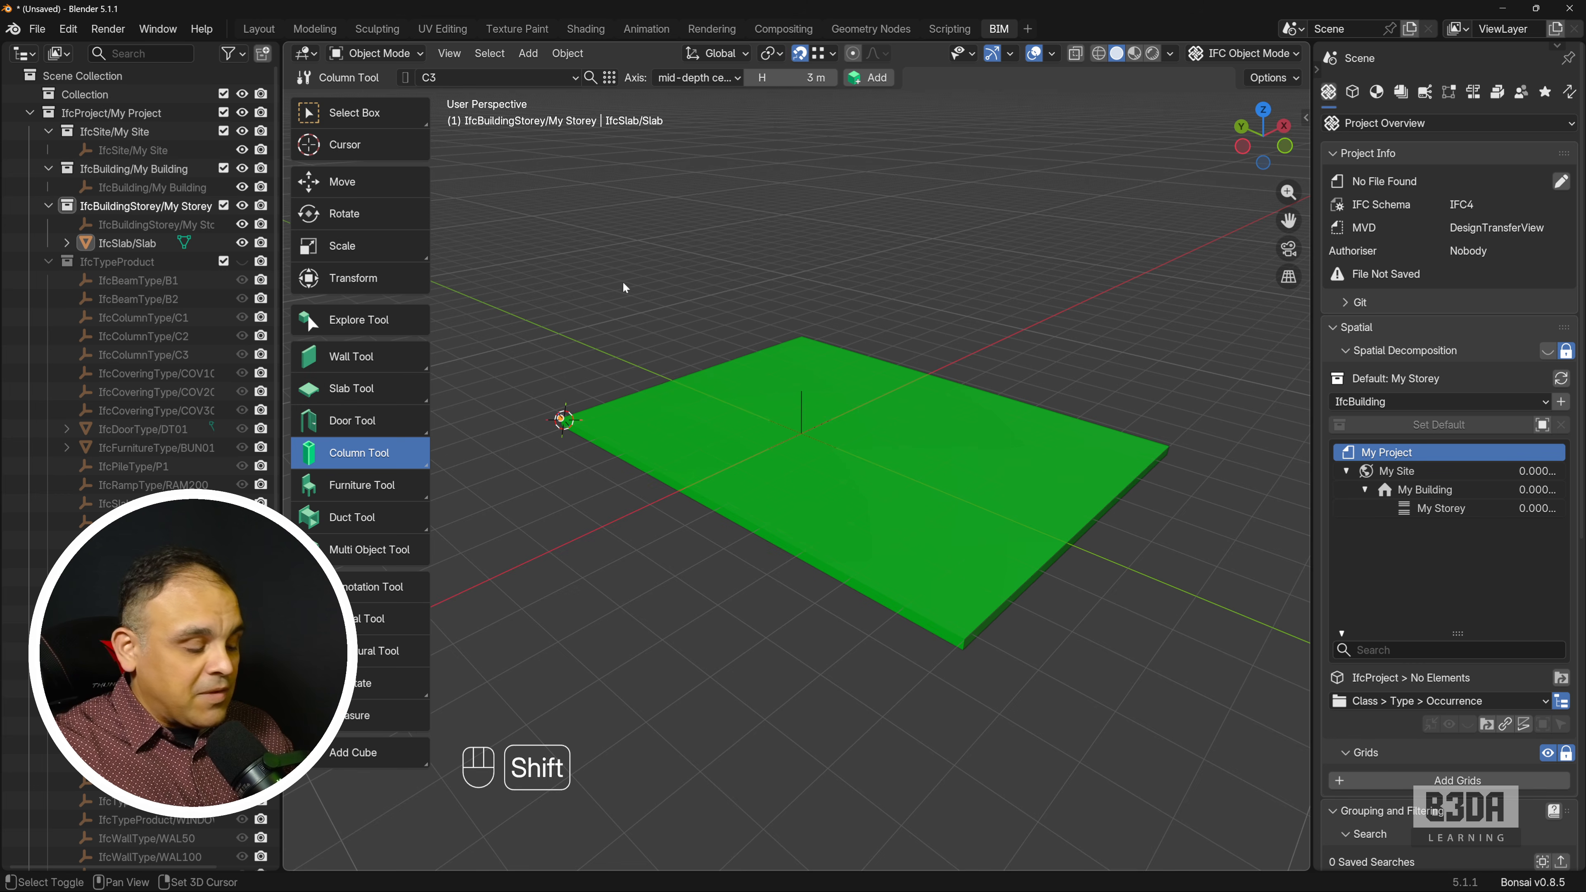
{"action": "key", "text": "shift+a"}
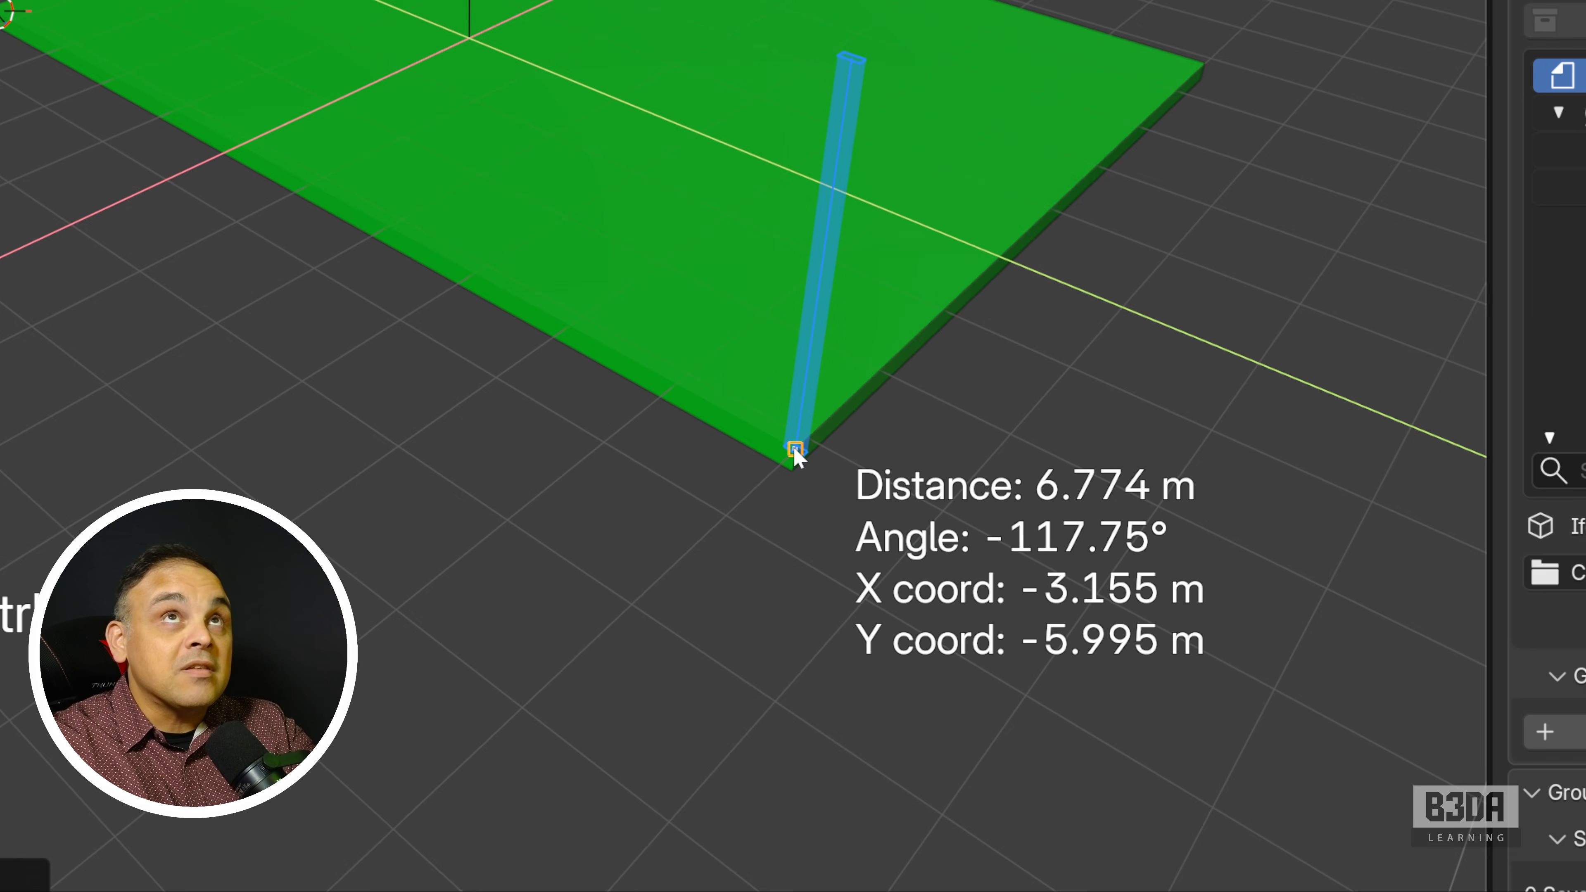
{"action": "scroll", "coordinate": [793, 447], "scroll_direction": "up", "scroll_amount": 4}
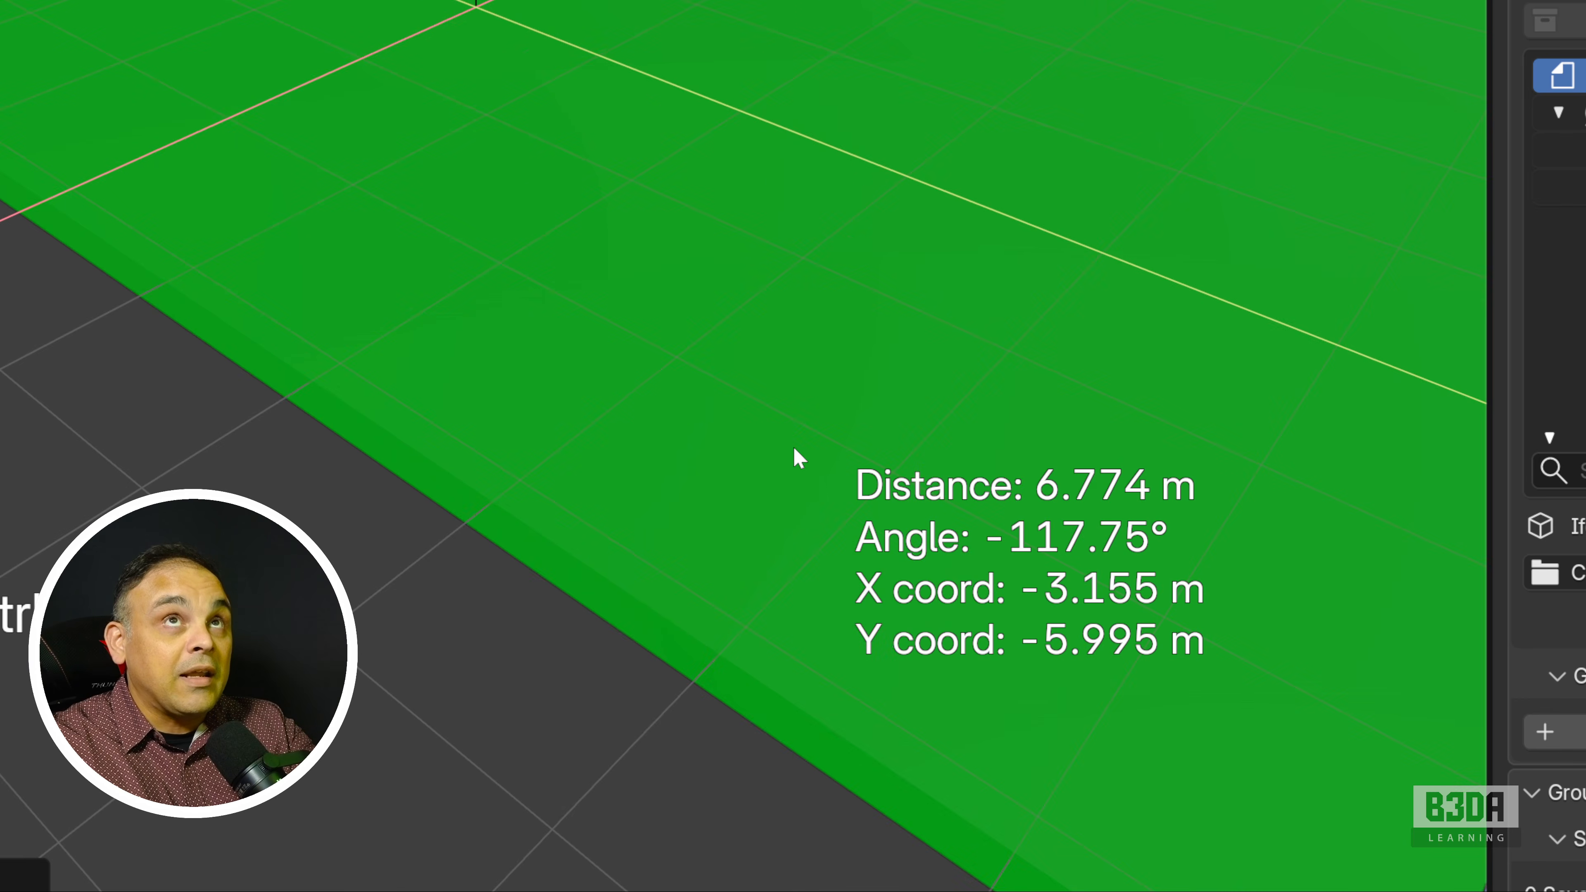
{"action": "scroll", "coordinate": [793, 448], "scroll_direction": "down", "scroll_amount": 2}
{"action": "middle_click_drag", "start_coordinate": [793, 444], "coordinate": [524, 255], "text": "shift"}
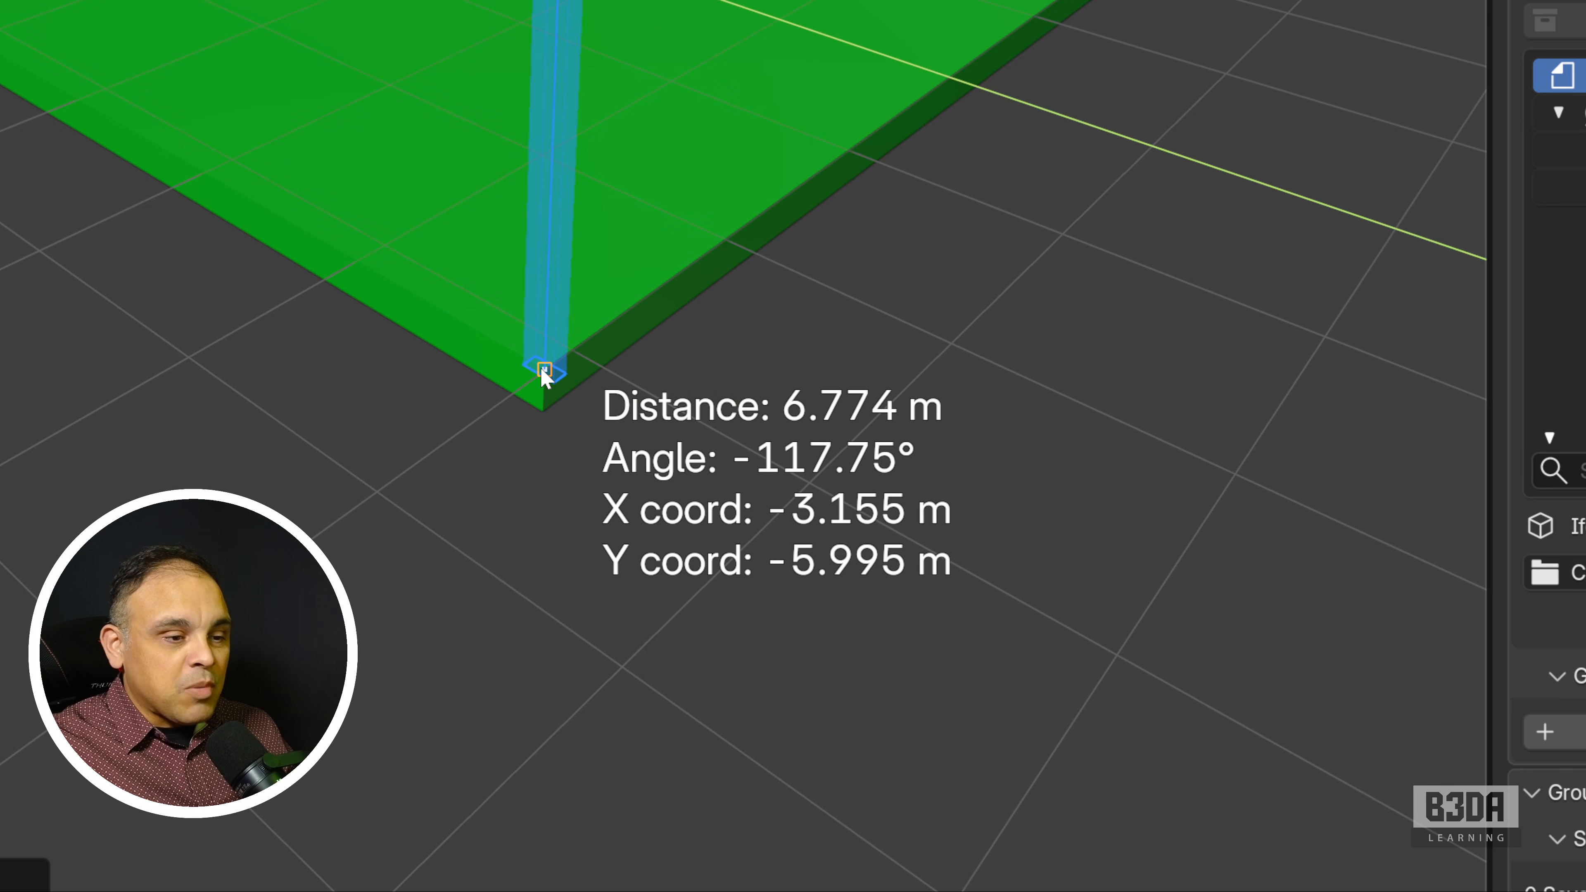
{"action": "middle_click_drag", "start_coordinate": [549, 370], "coordinate": [640, 453], "text": "shift"}
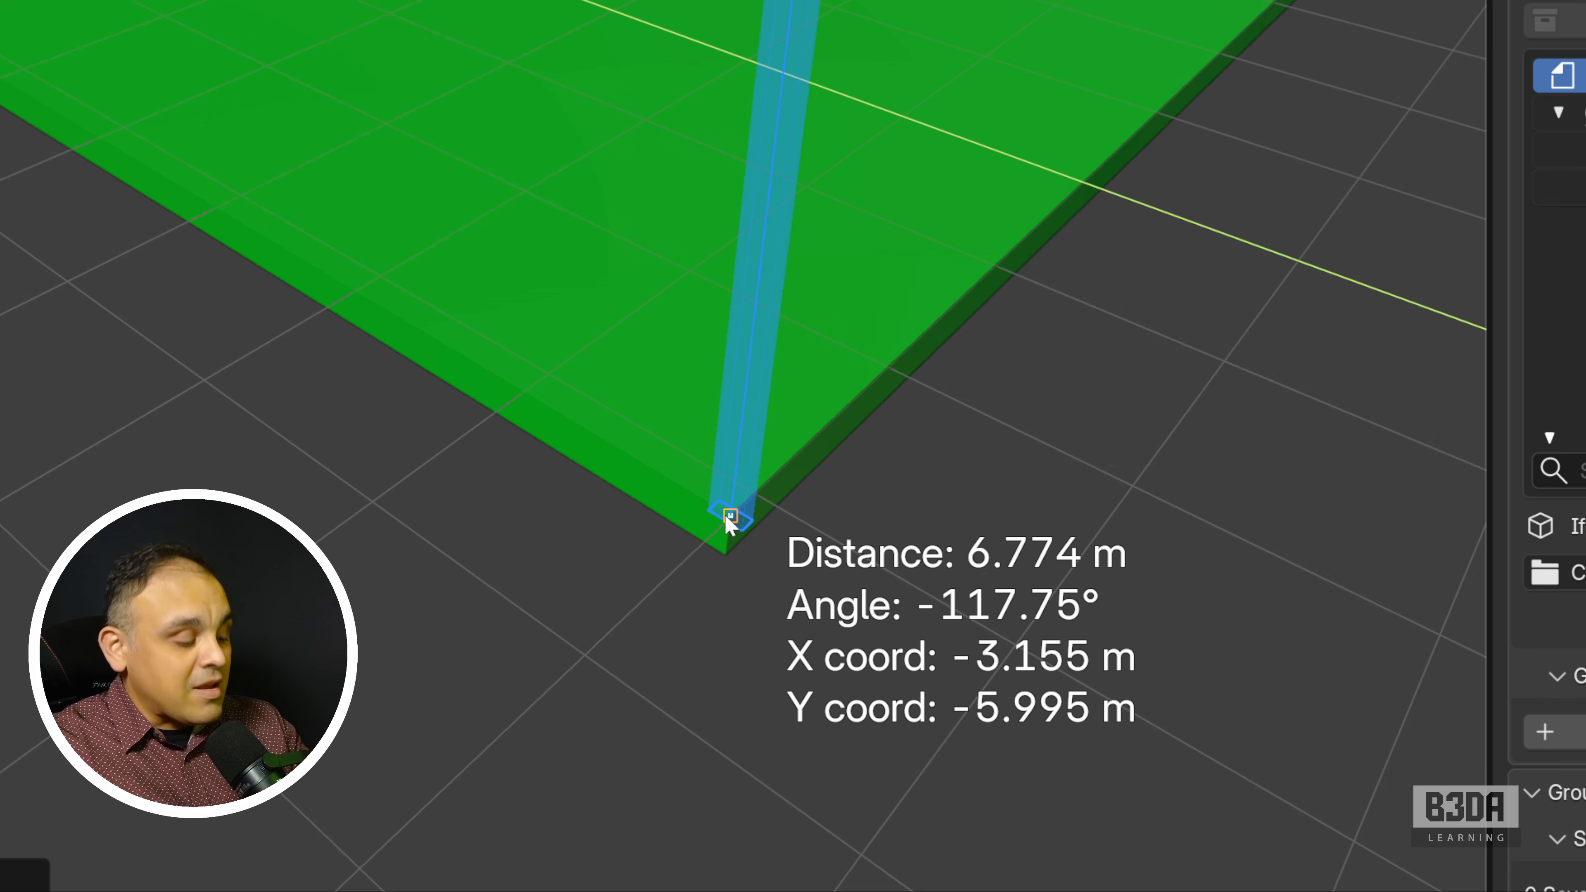
{"action": "key", "text": "Escape"}
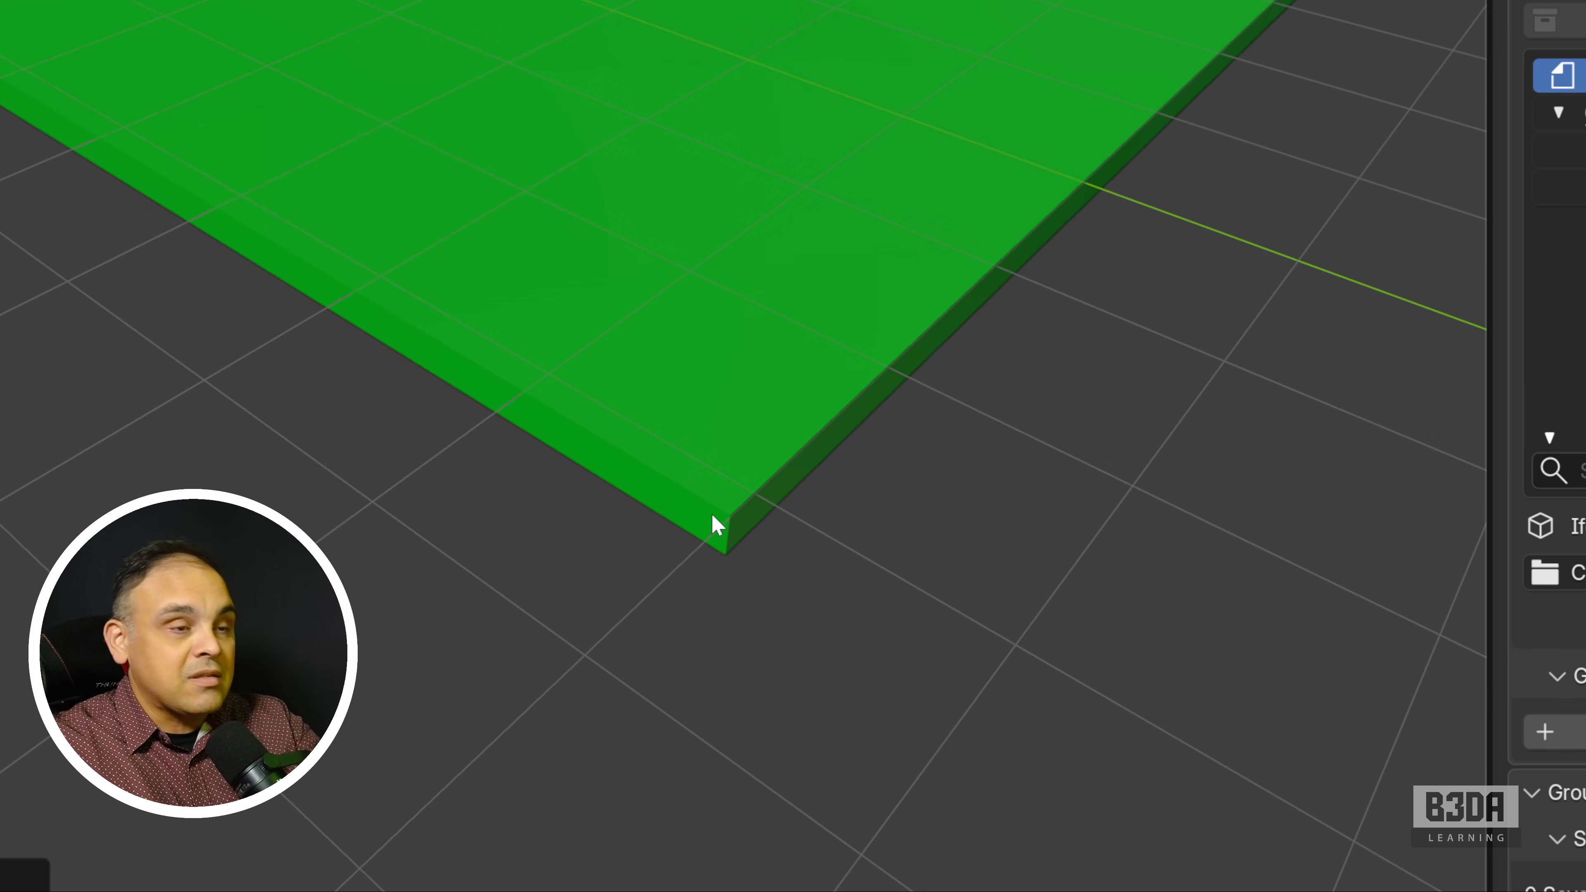
{"action": "key", "text": "ctrl+shift+backslash"}
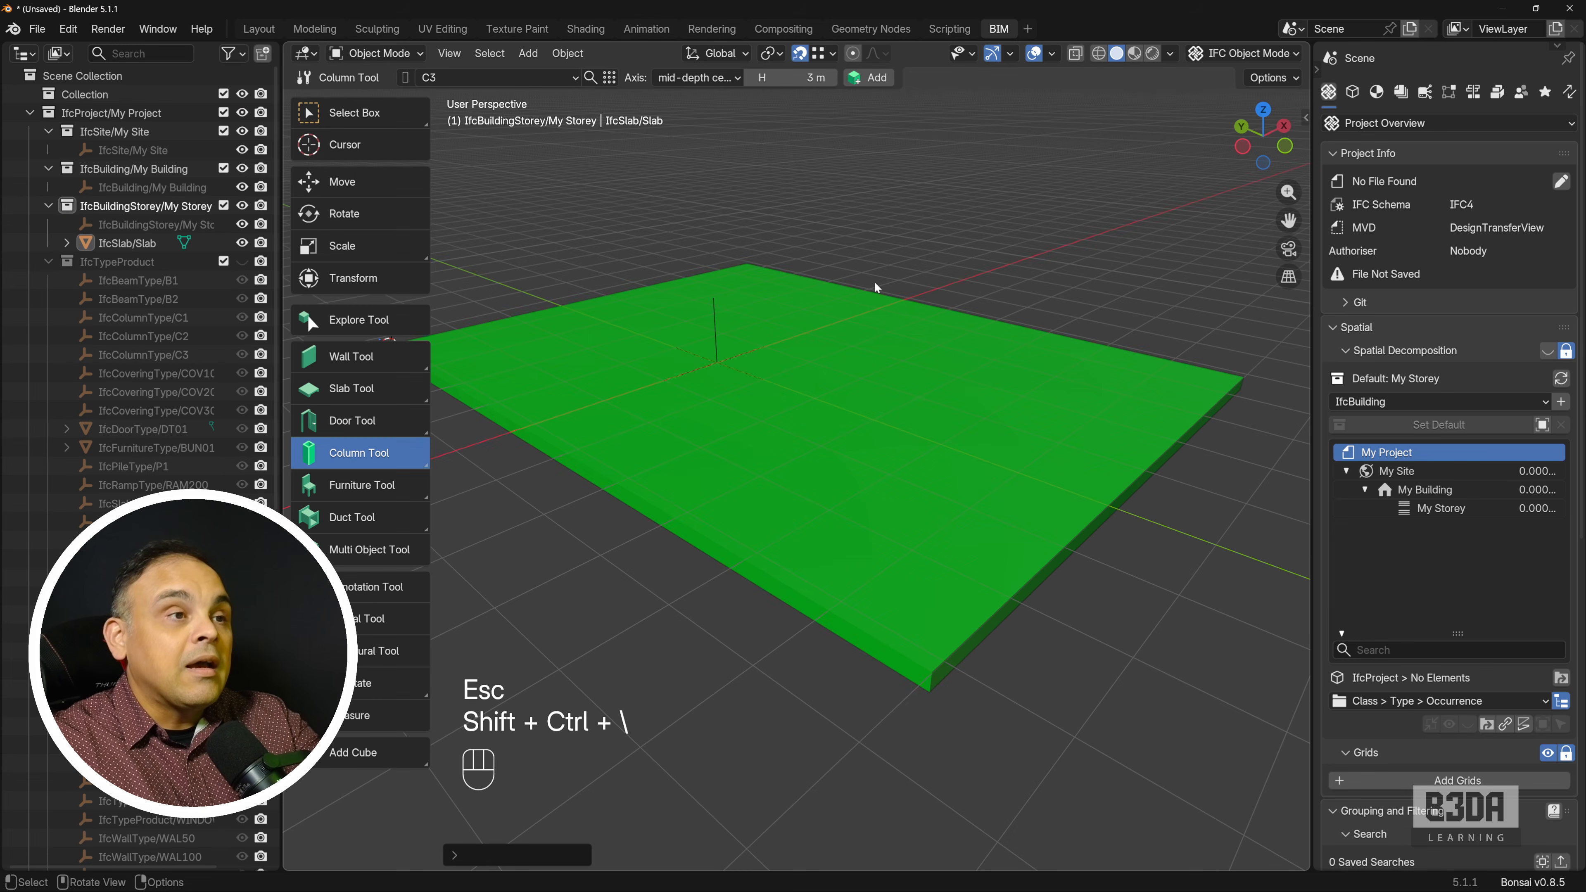
{"action": "left_click", "coordinate": [727, 78]}
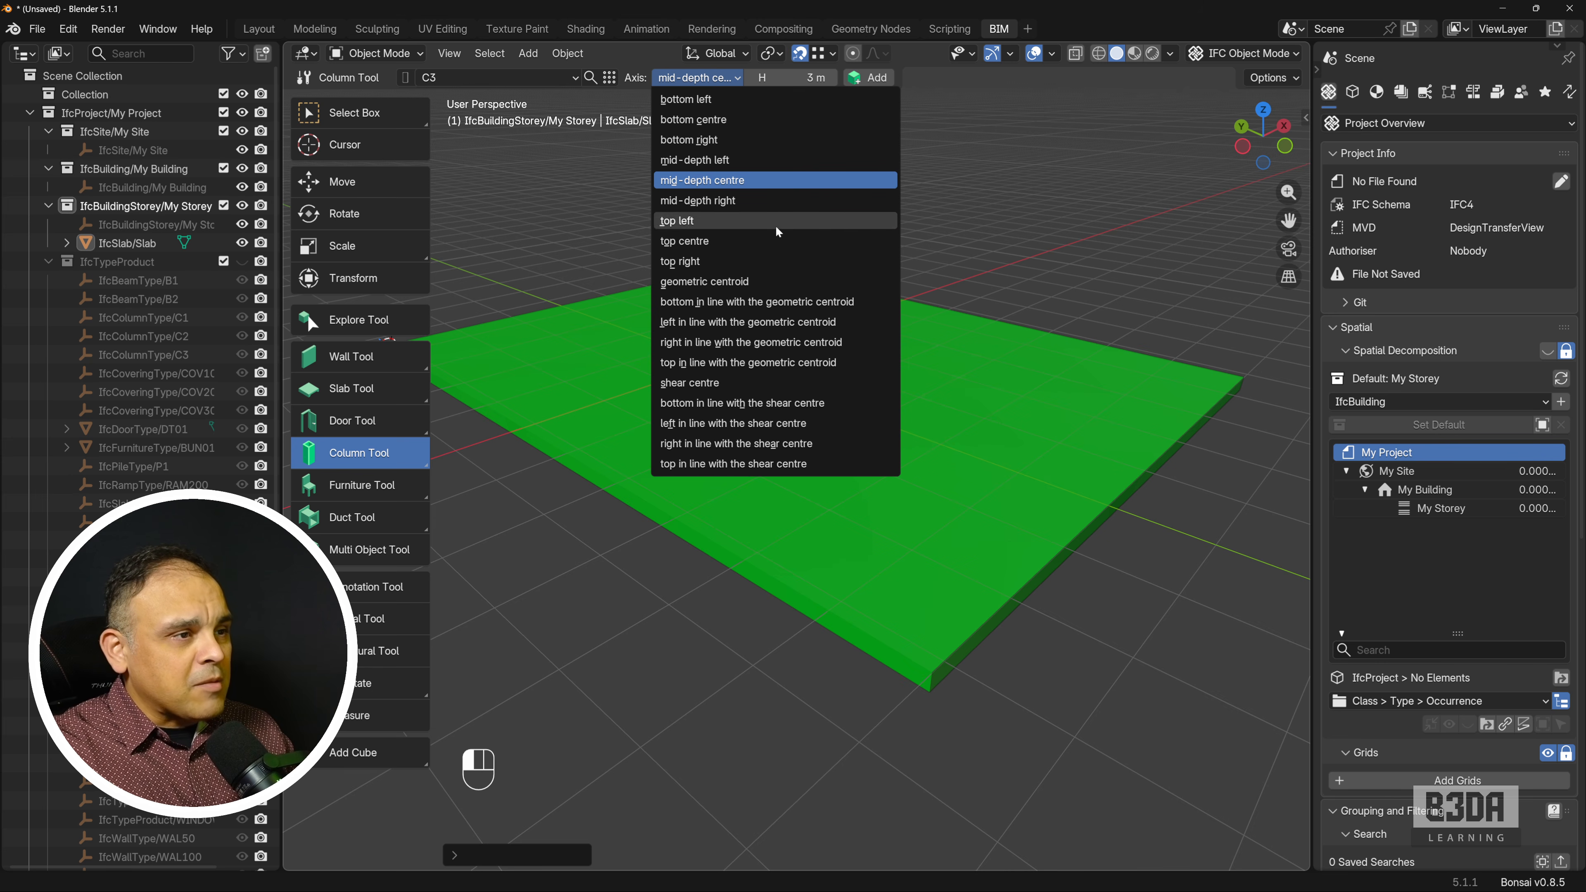
{"action": "left_click", "coordinate": [731, 100]}
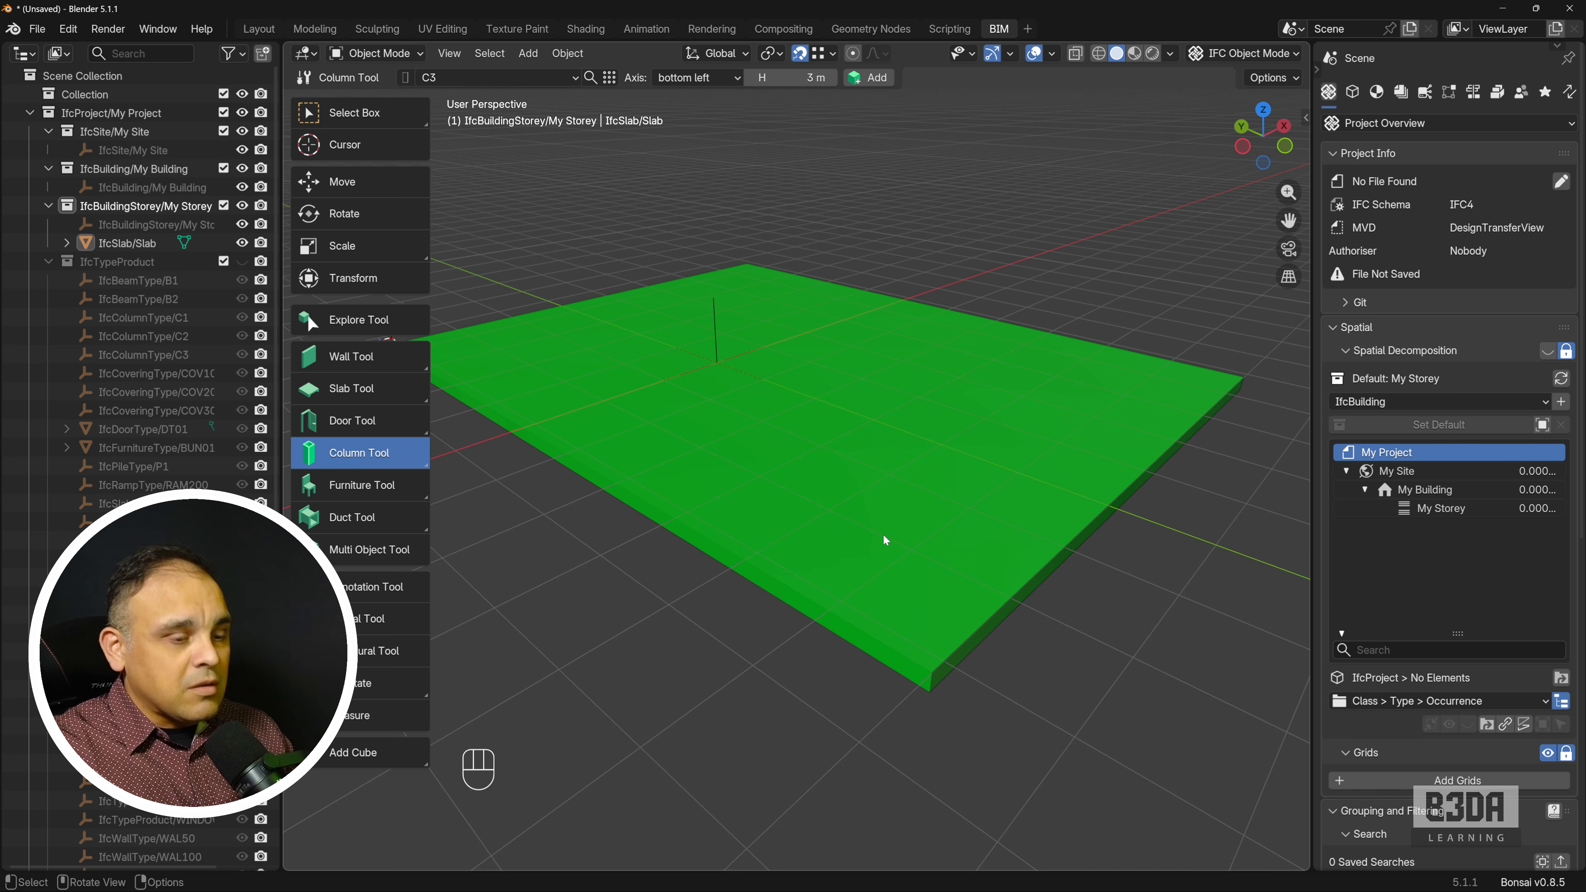
{"action": "key", "text": "shift+a"}
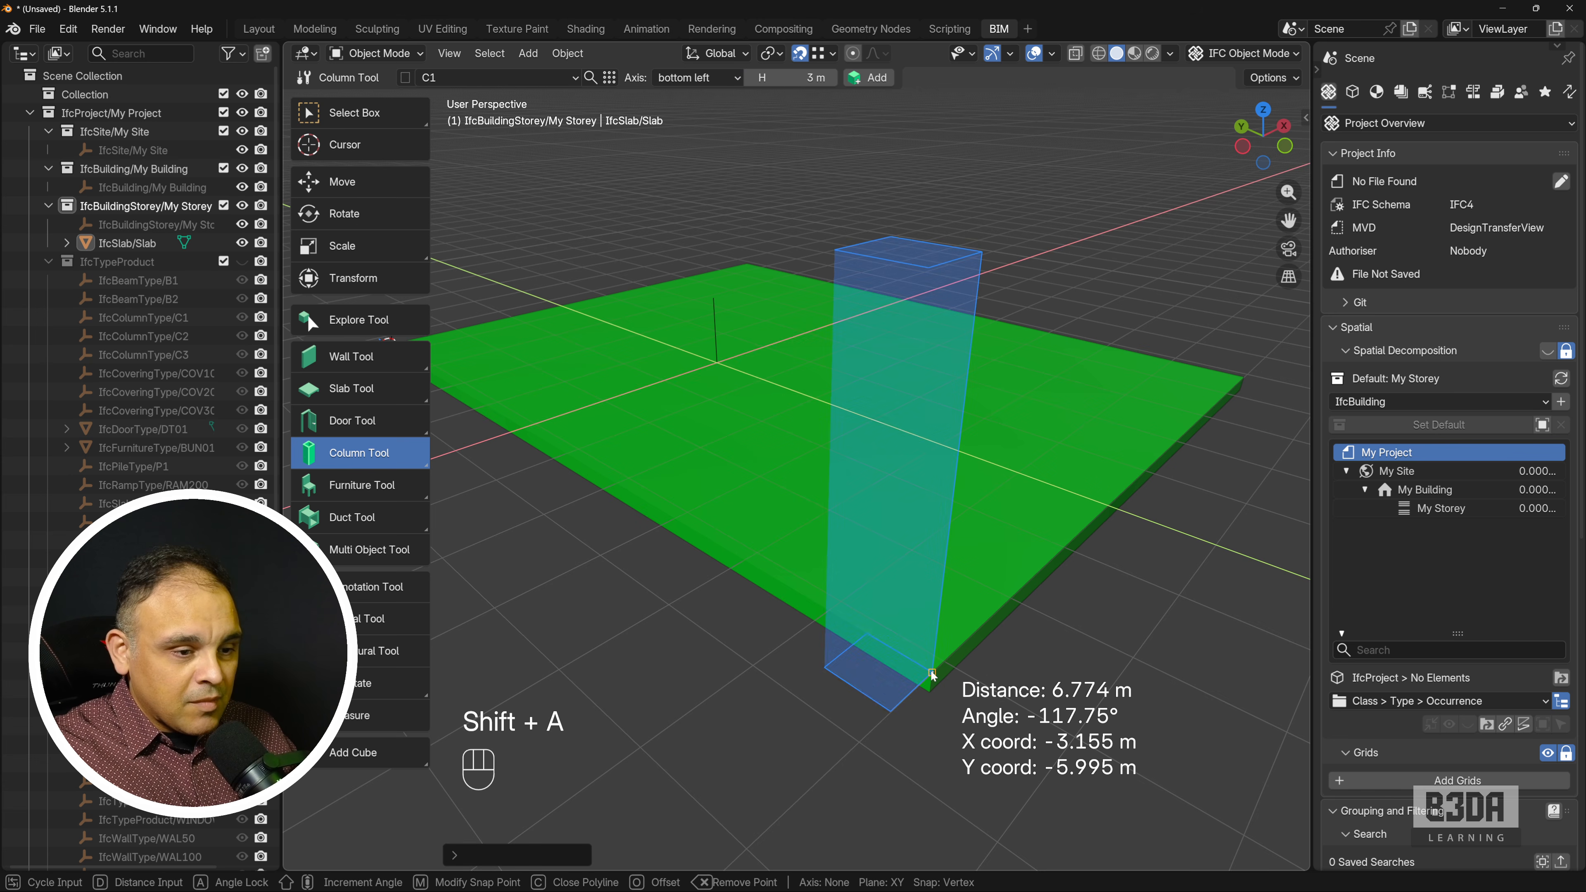
{"action": "key", "text": "Escape"}
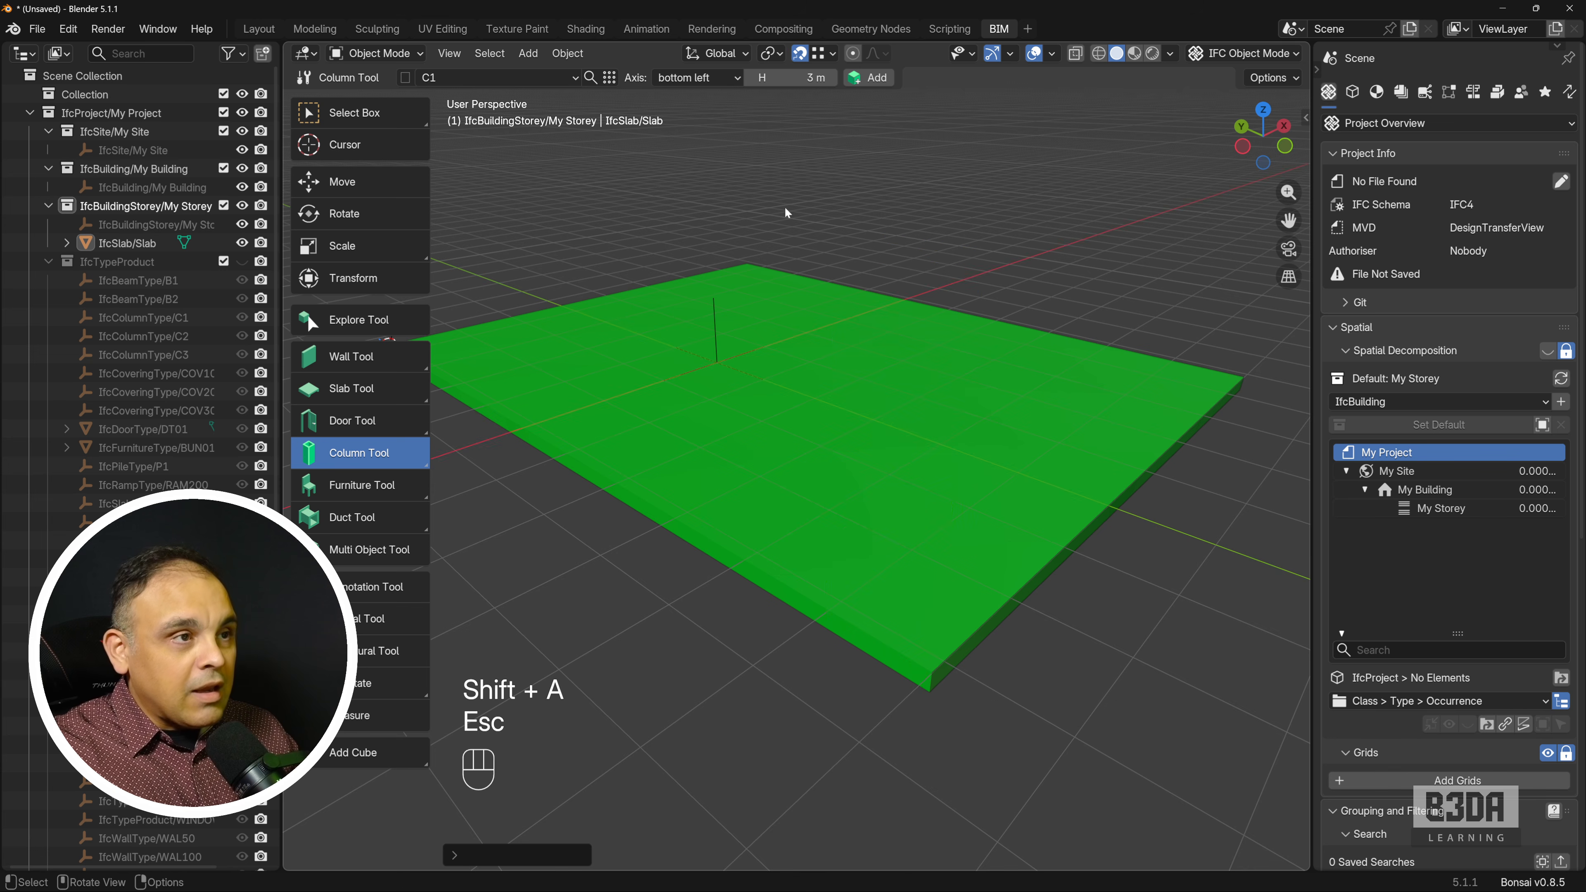
Place a C1 column with the bottom right axis on the slab's near corner.
{"action": "left_click", "coordinate": [721, 78]}
{"action": "left_click", "coordinate": [718, 140]}
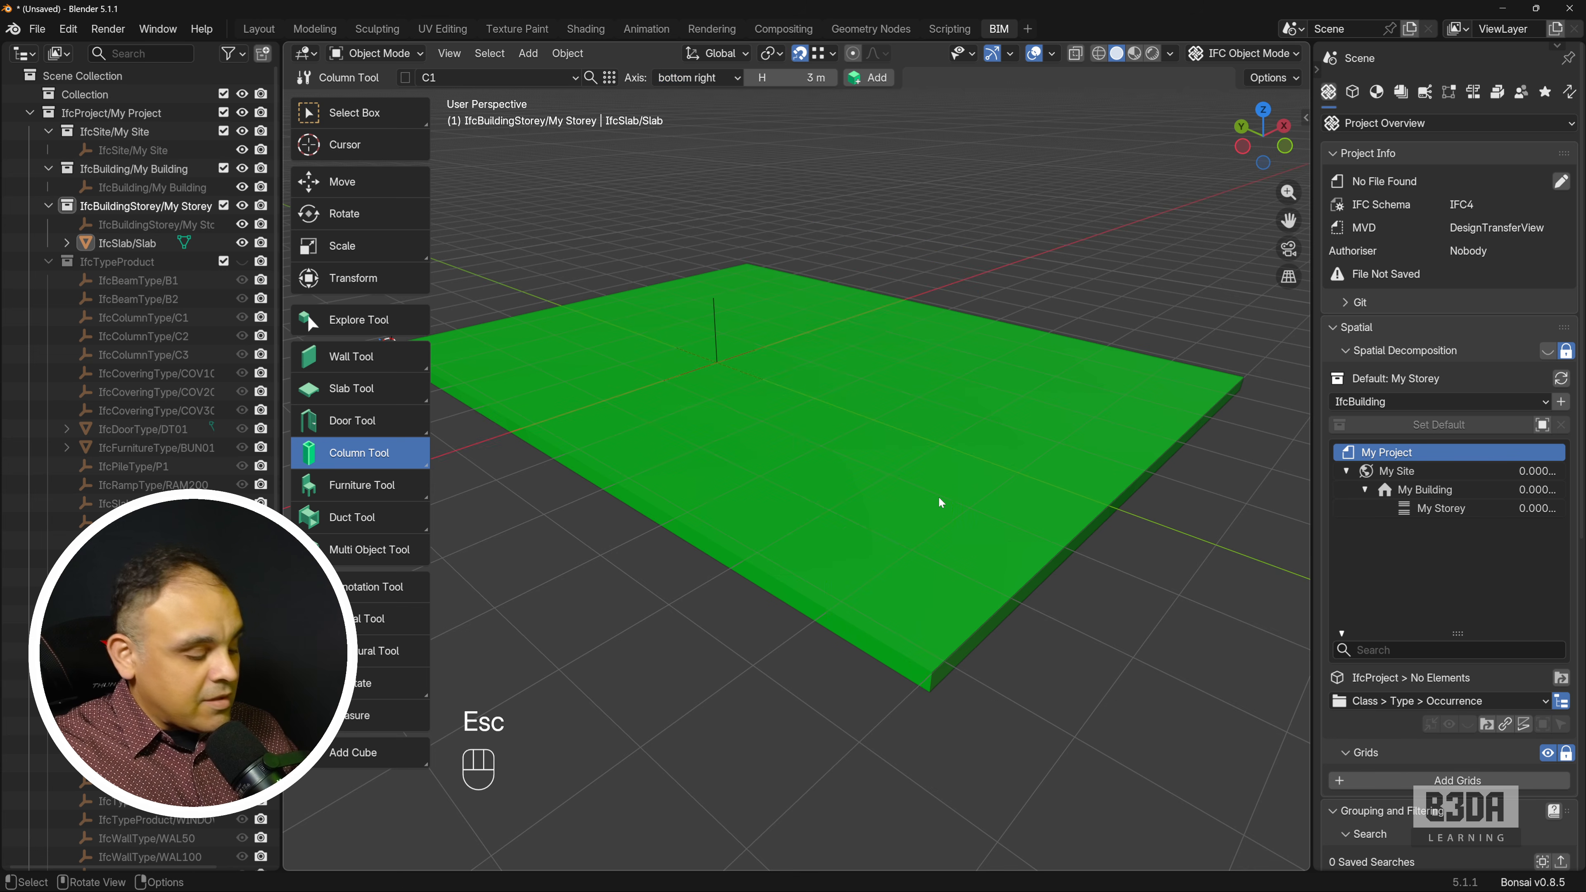
{"action": "key", "text": "shift+a"}
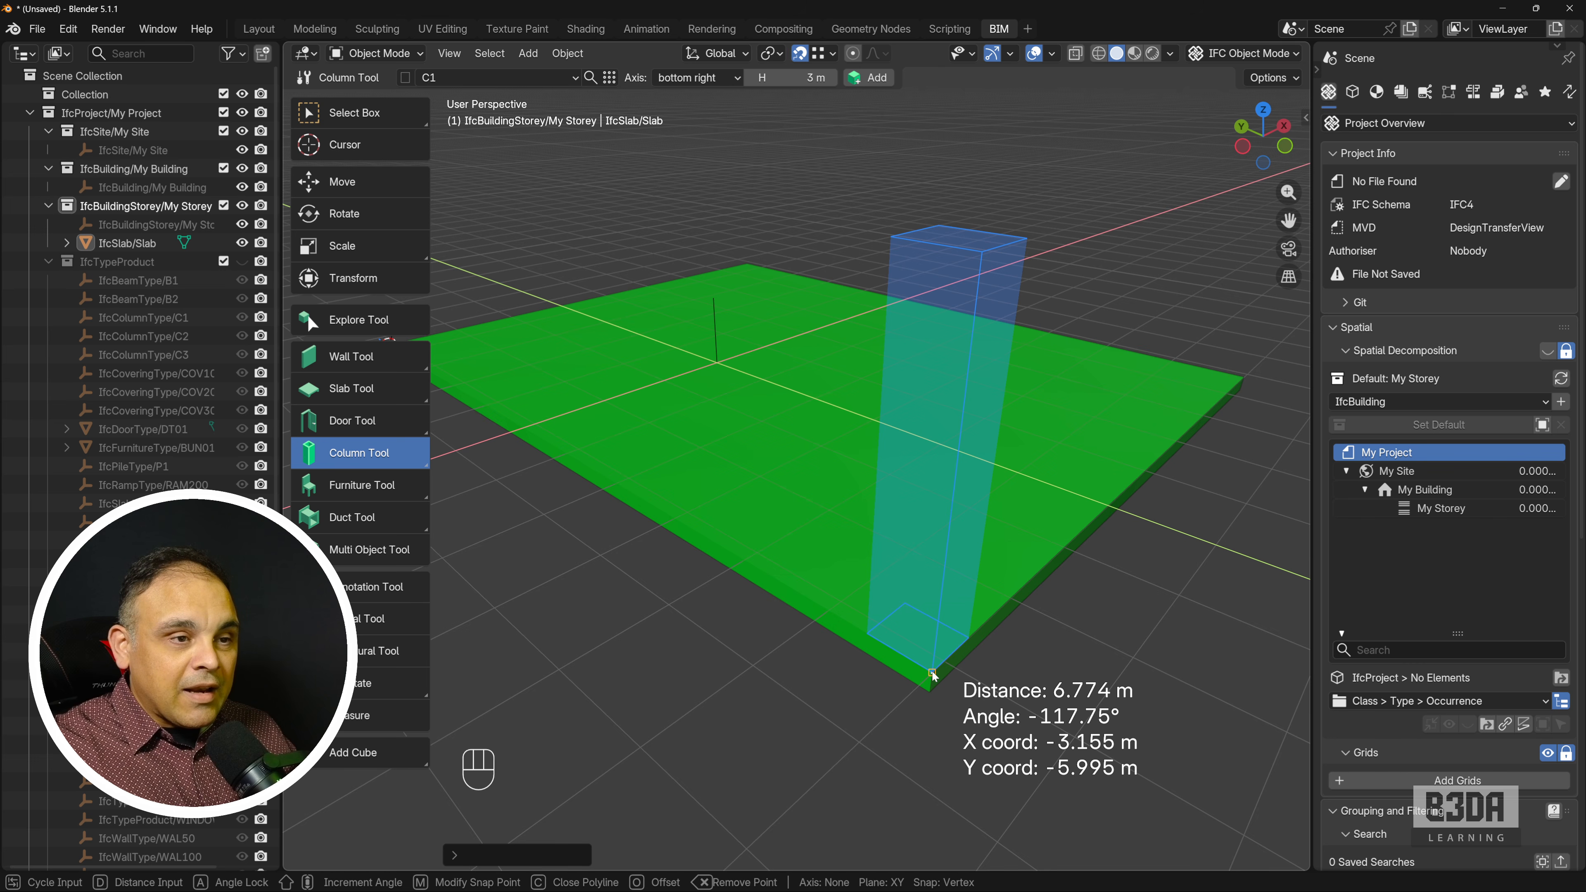
{"action": "left_click", "coordinate": [932, 670]}
{"action": "mouse_move", "coordinate": [1052, 688]}
{"action": "middle_mouse_down", "text": "shift"}
{"action": "mouse_move", "coordinate": [986, 658]}
{"action": "mouse_move", "coordinate": [1057, 662]}
{"action": "middle_mouse_up", "text": "shift"}
{"action": "scroll", "coordinate": [1052, 652], "scroll_direction": "down", "scroll_amount": 1}
{"action": "middle_click_drag", "start_coordinate": [985, 613], "coordinate": [1026, 630], "text": "shift"}
{"action": "key", "text": "Escape"}
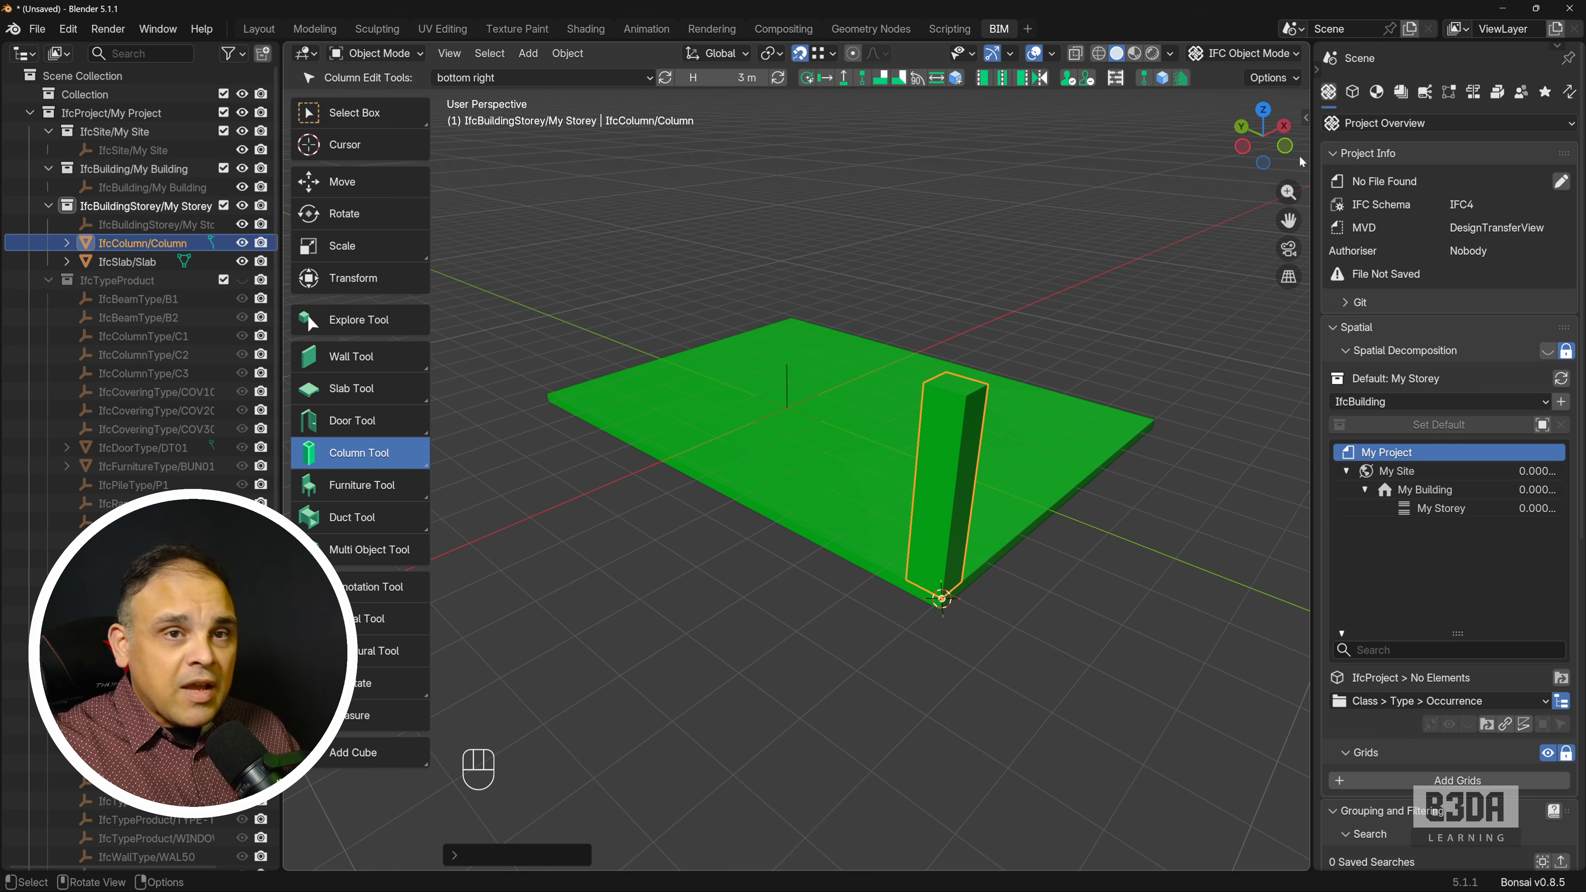
Add an array to the column in its parametric geometry settings.
{"action": "left_click", "coordinate": [1377, 92]}
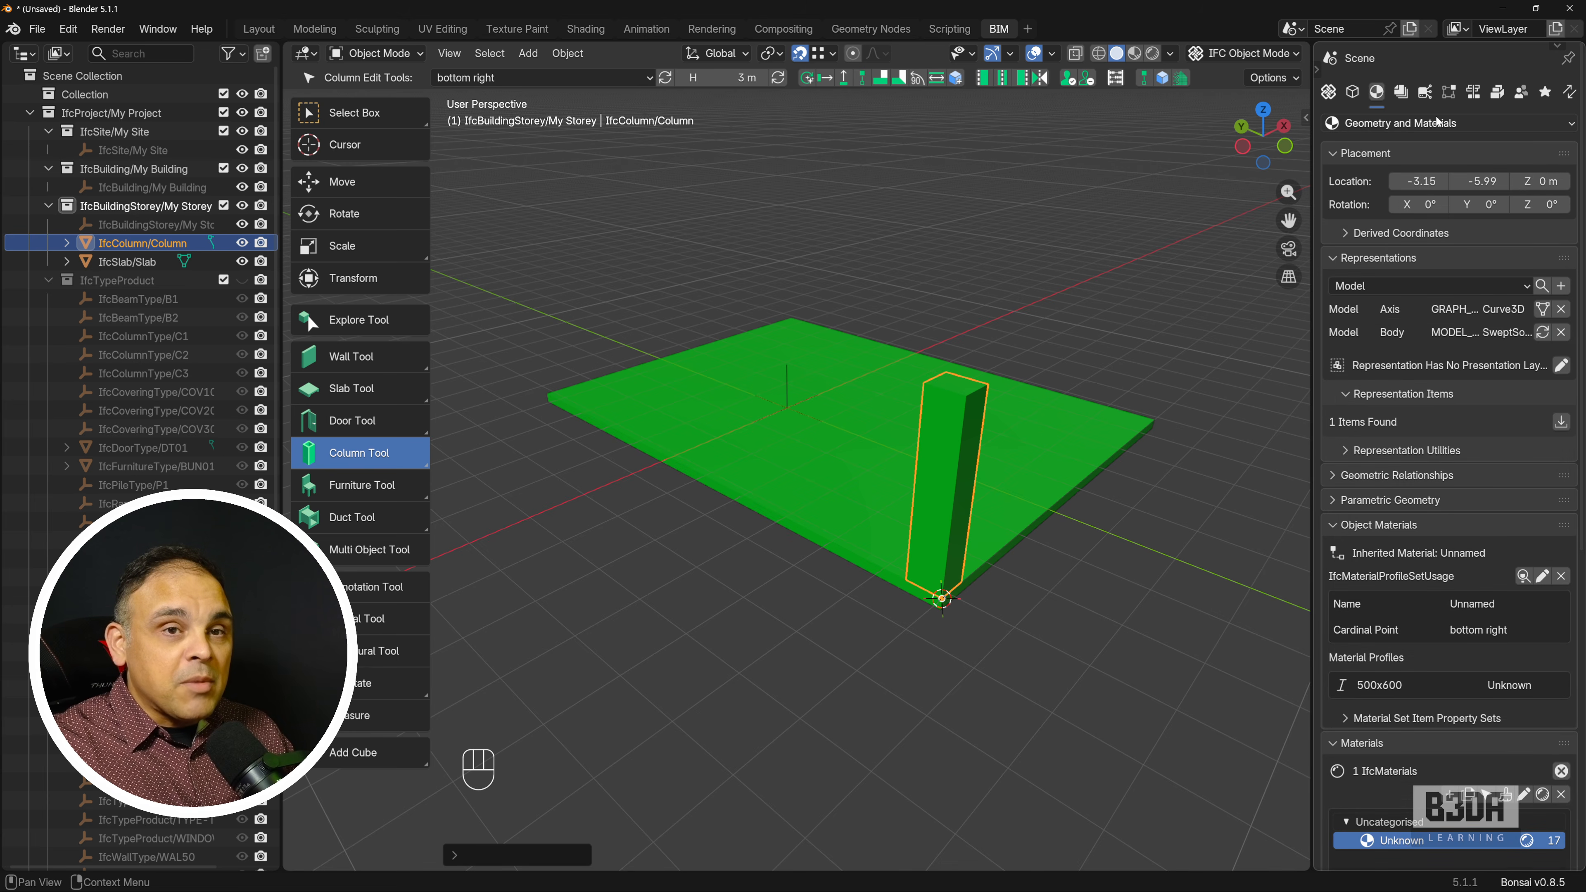
{"action": "scroll", "coordinate": [1379, 411], "scroll_direction": "down", "scroll_amount": 3}
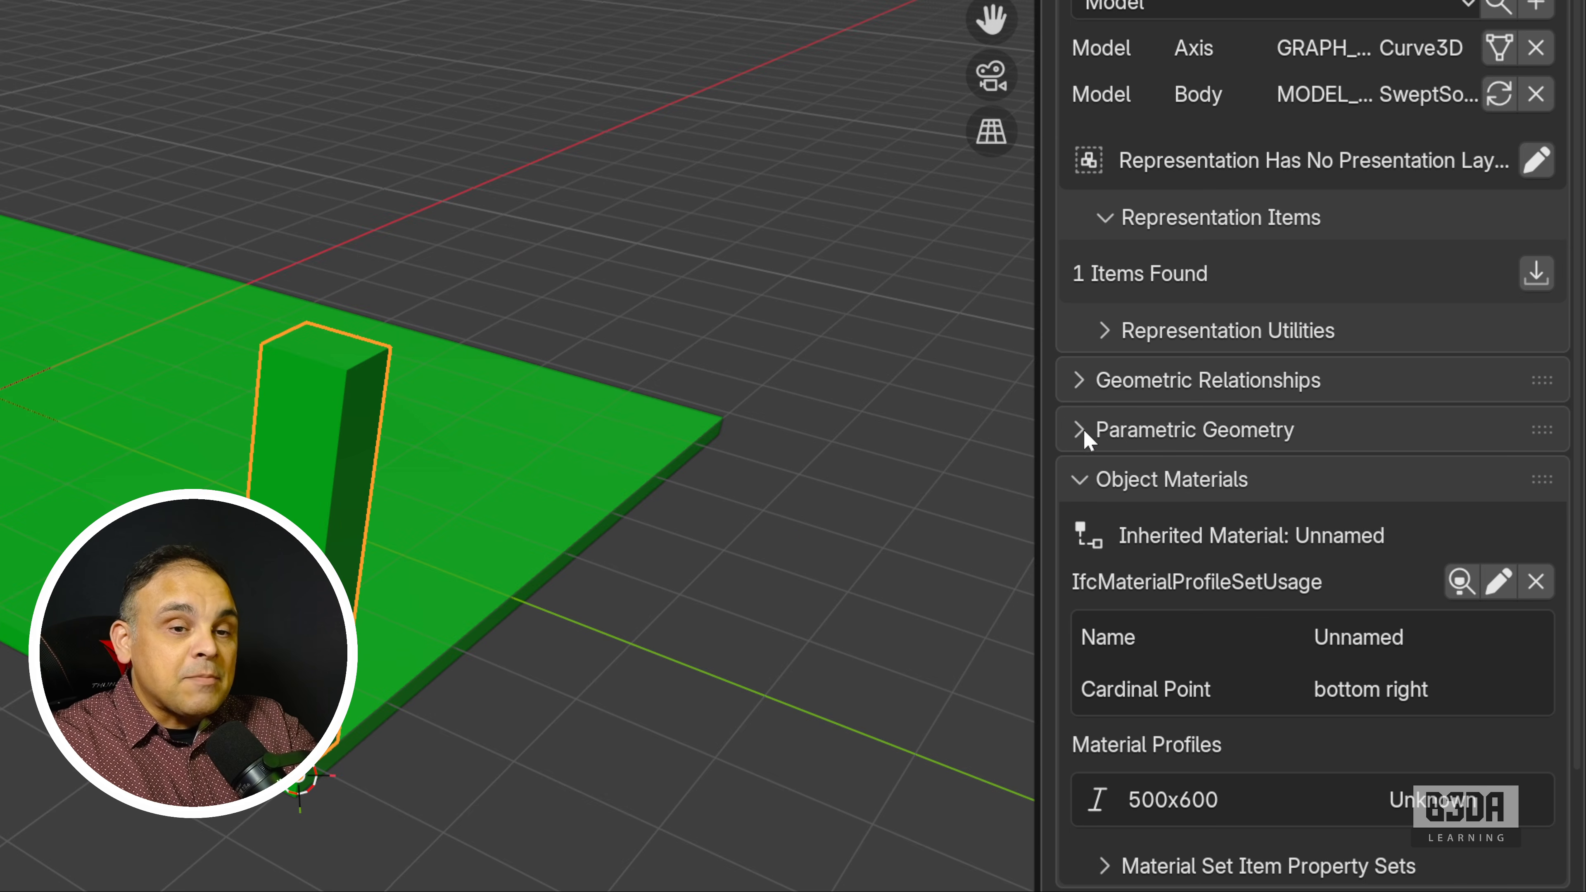
{"action": "left_click", "coordinate": [1080, 429]}
{"action": "scroll", "coordinate": [1123, 452], "scroll_direction": "down", "scroll_amount": 5}
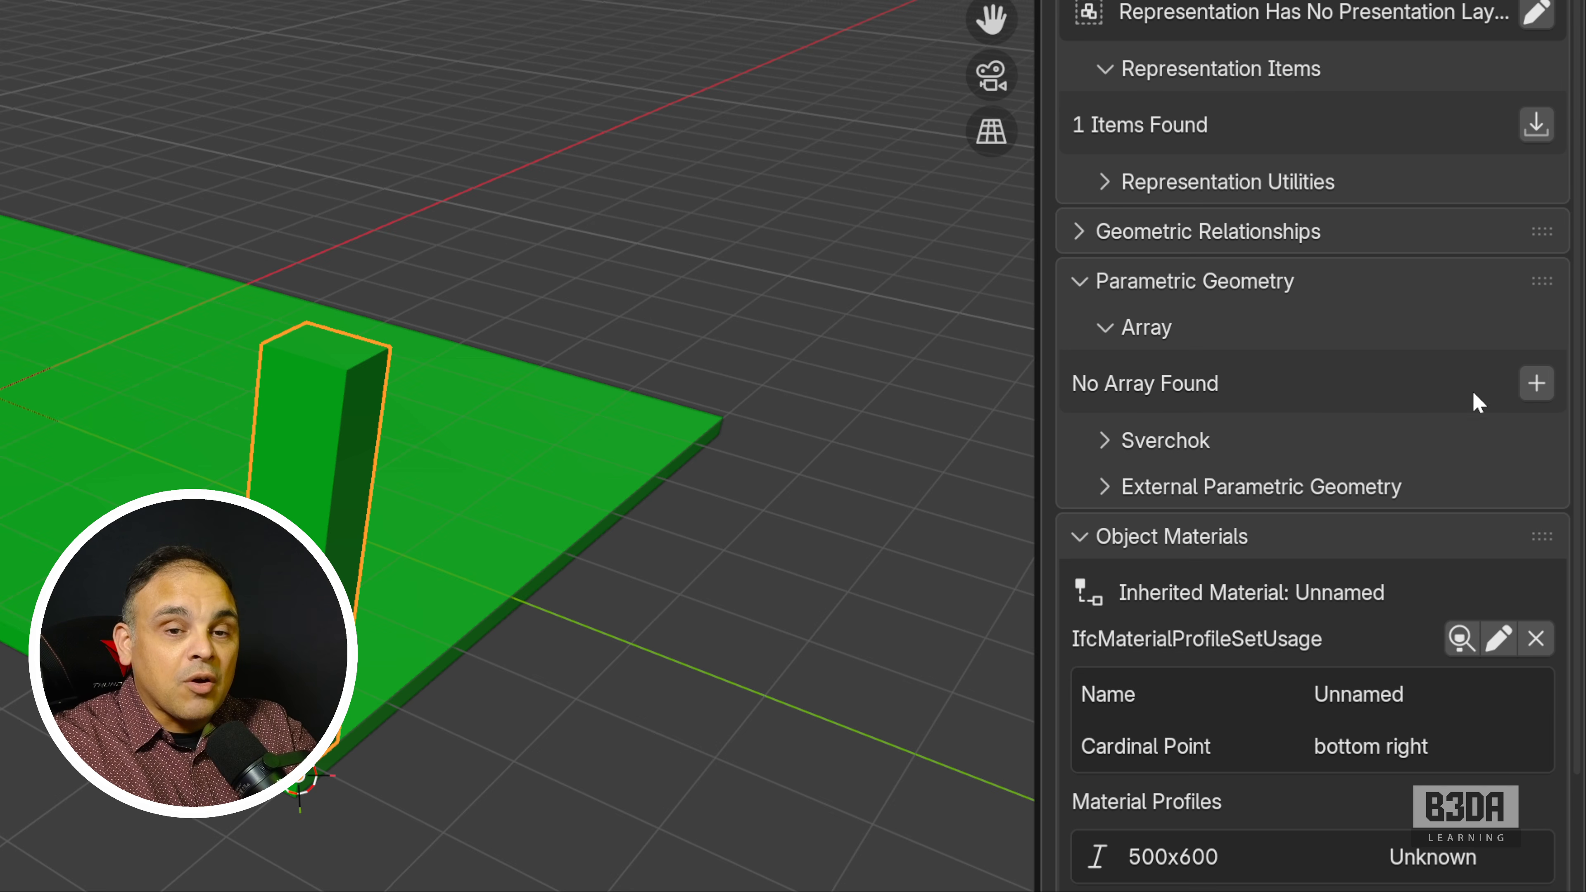
{"action": "left_click", "coordinate": [1536, 383]}
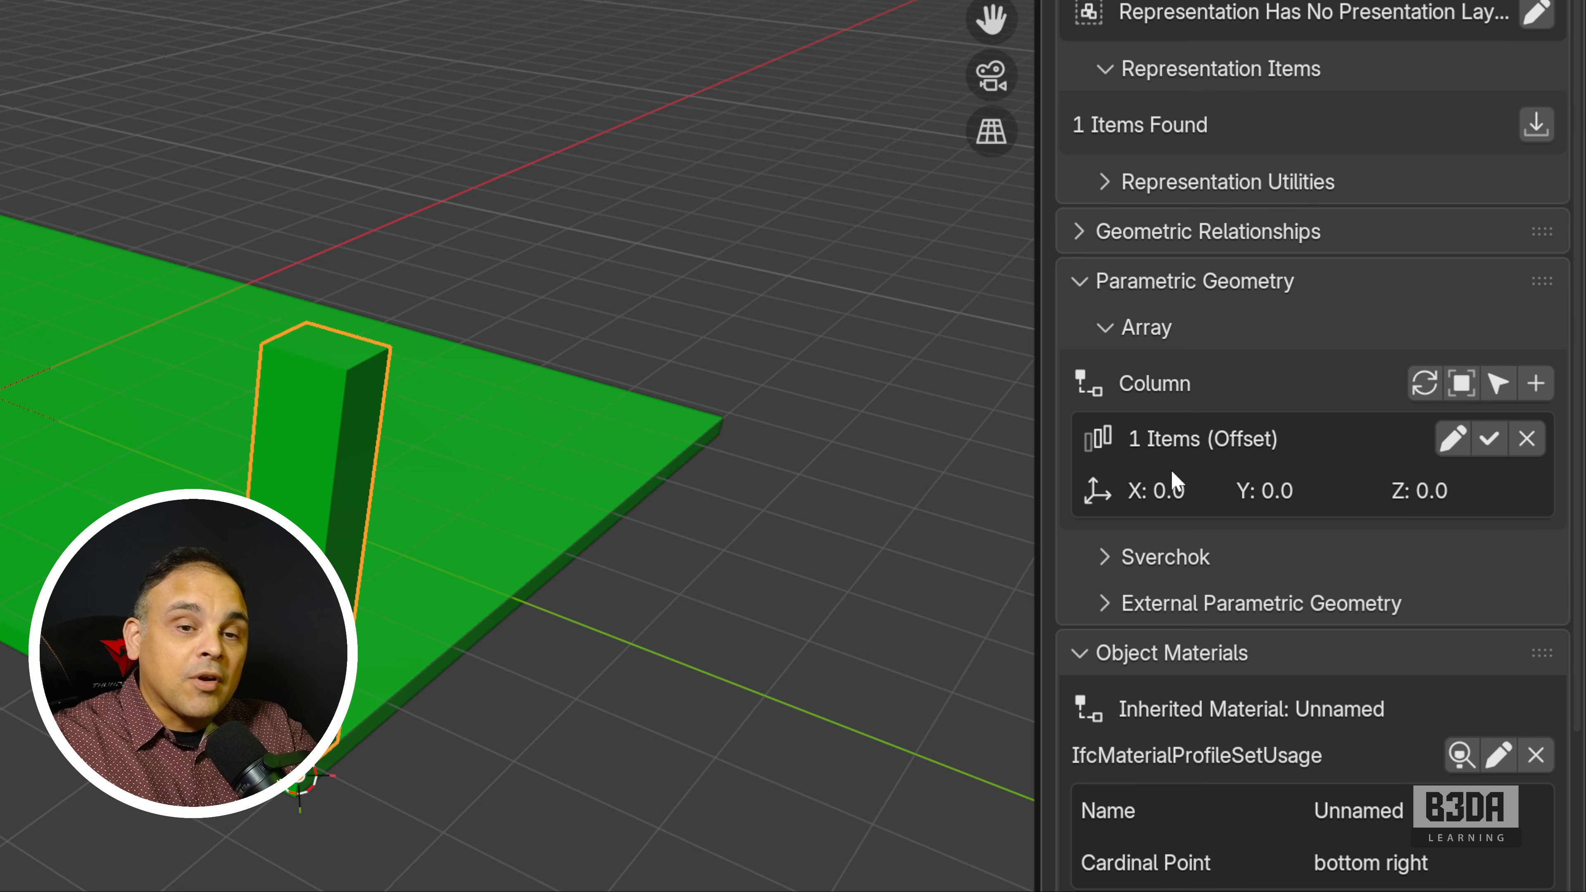
Set the column array to a count of 4 with a 5 m Y offset and apply it.
{"action": "left_click", "coordinate": [1455, 444]}
{"action": "scroll", "coordinate": [1362, 549], "scroll_direction": "down", "scroll_amount": 2}
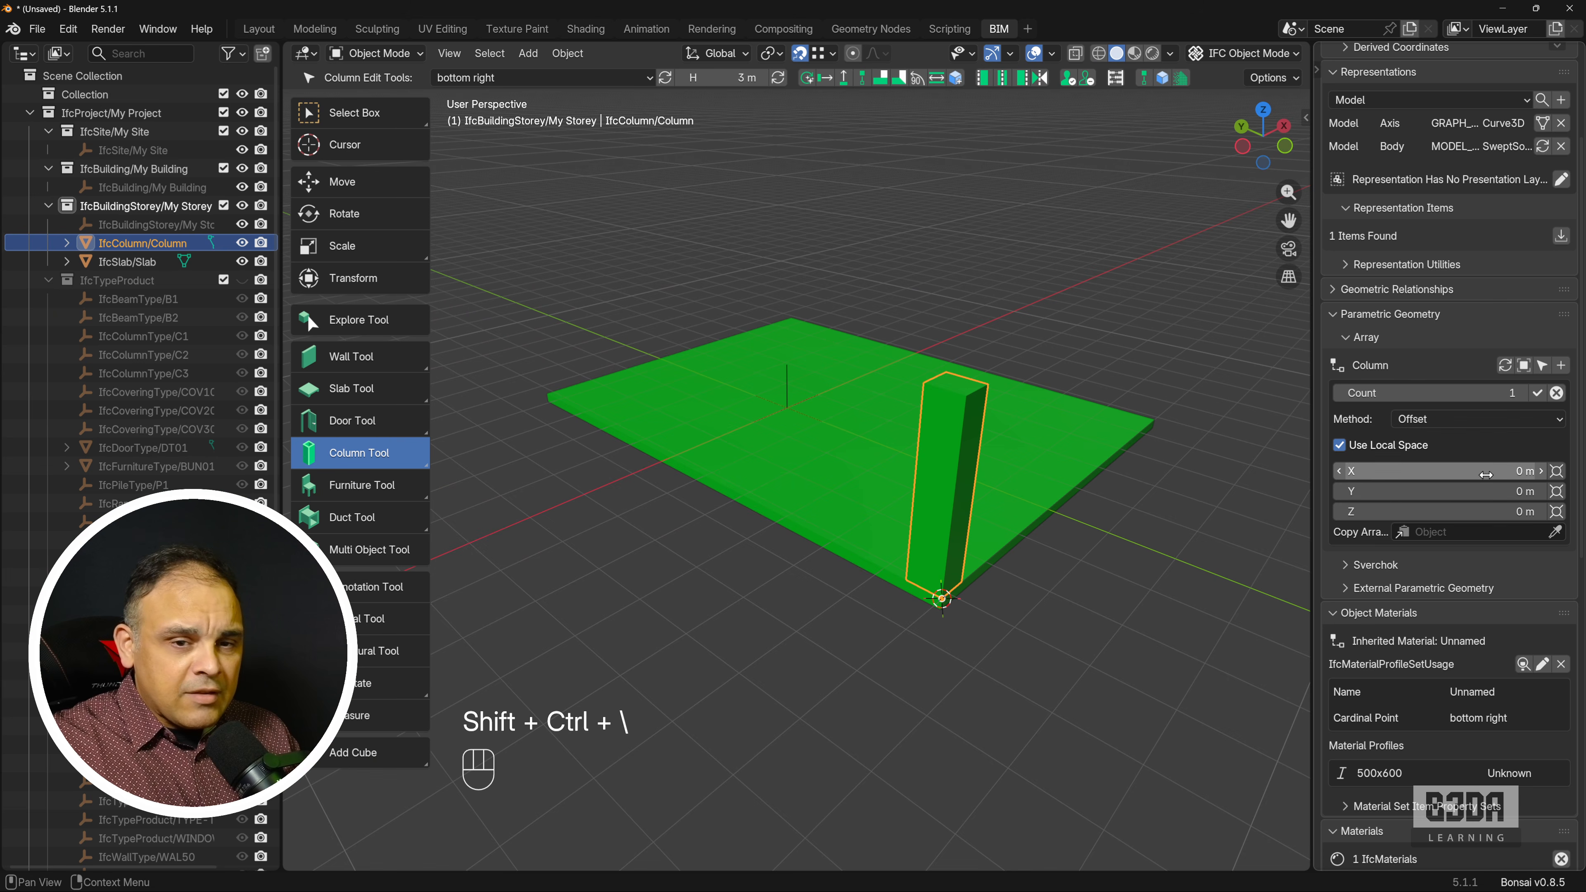
{"action": "left_click", "coordinate": [1473, 492]}
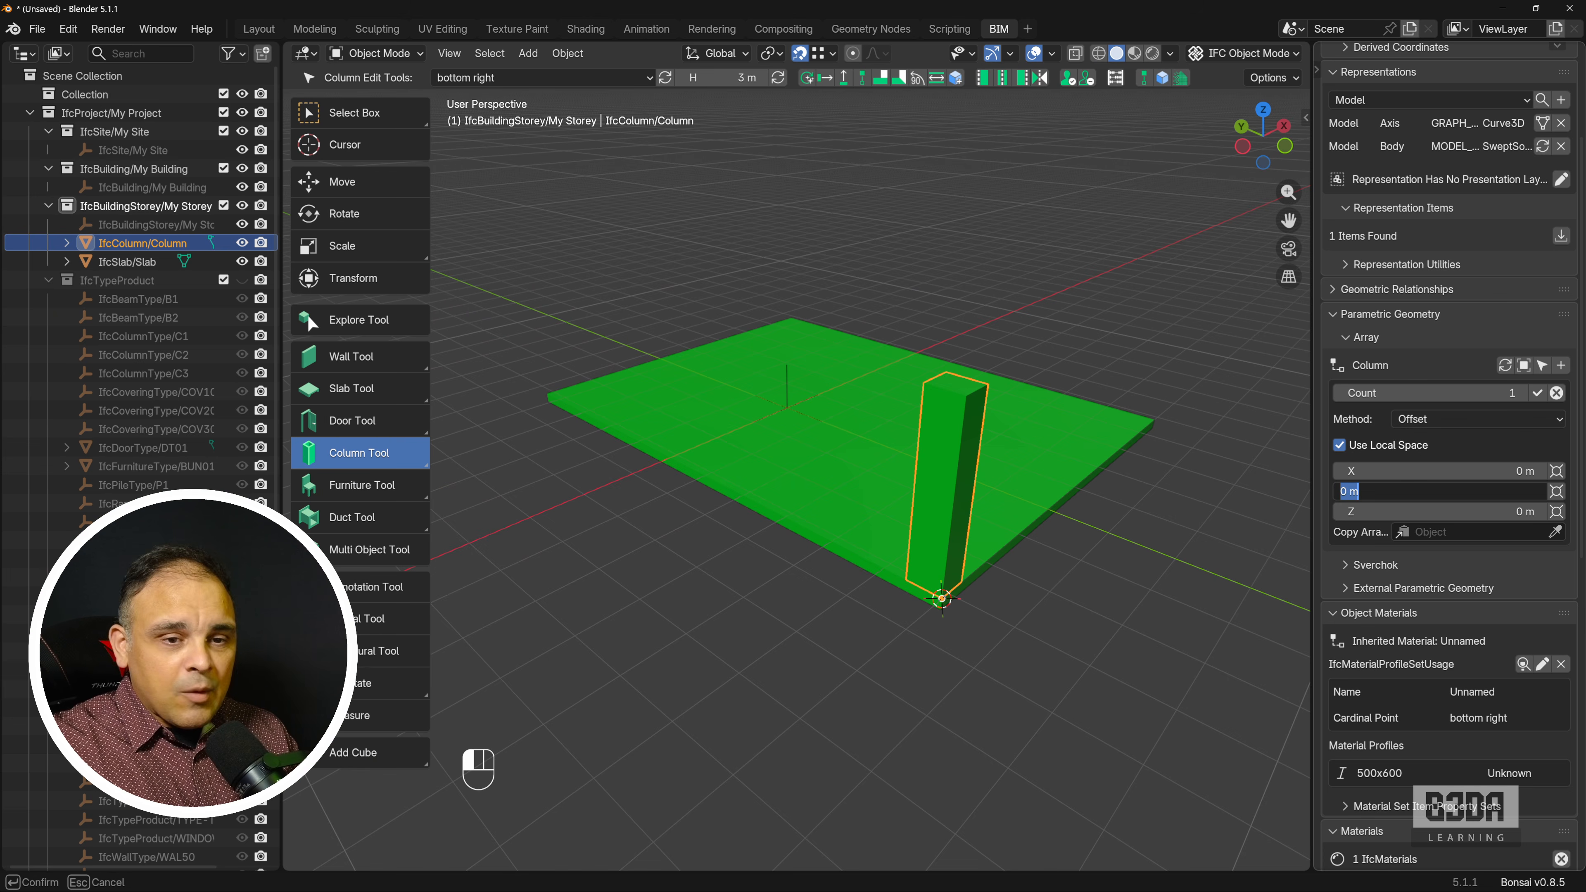
{"action": "type", "text": "5"}
{"action": "key", "text": "Return"}
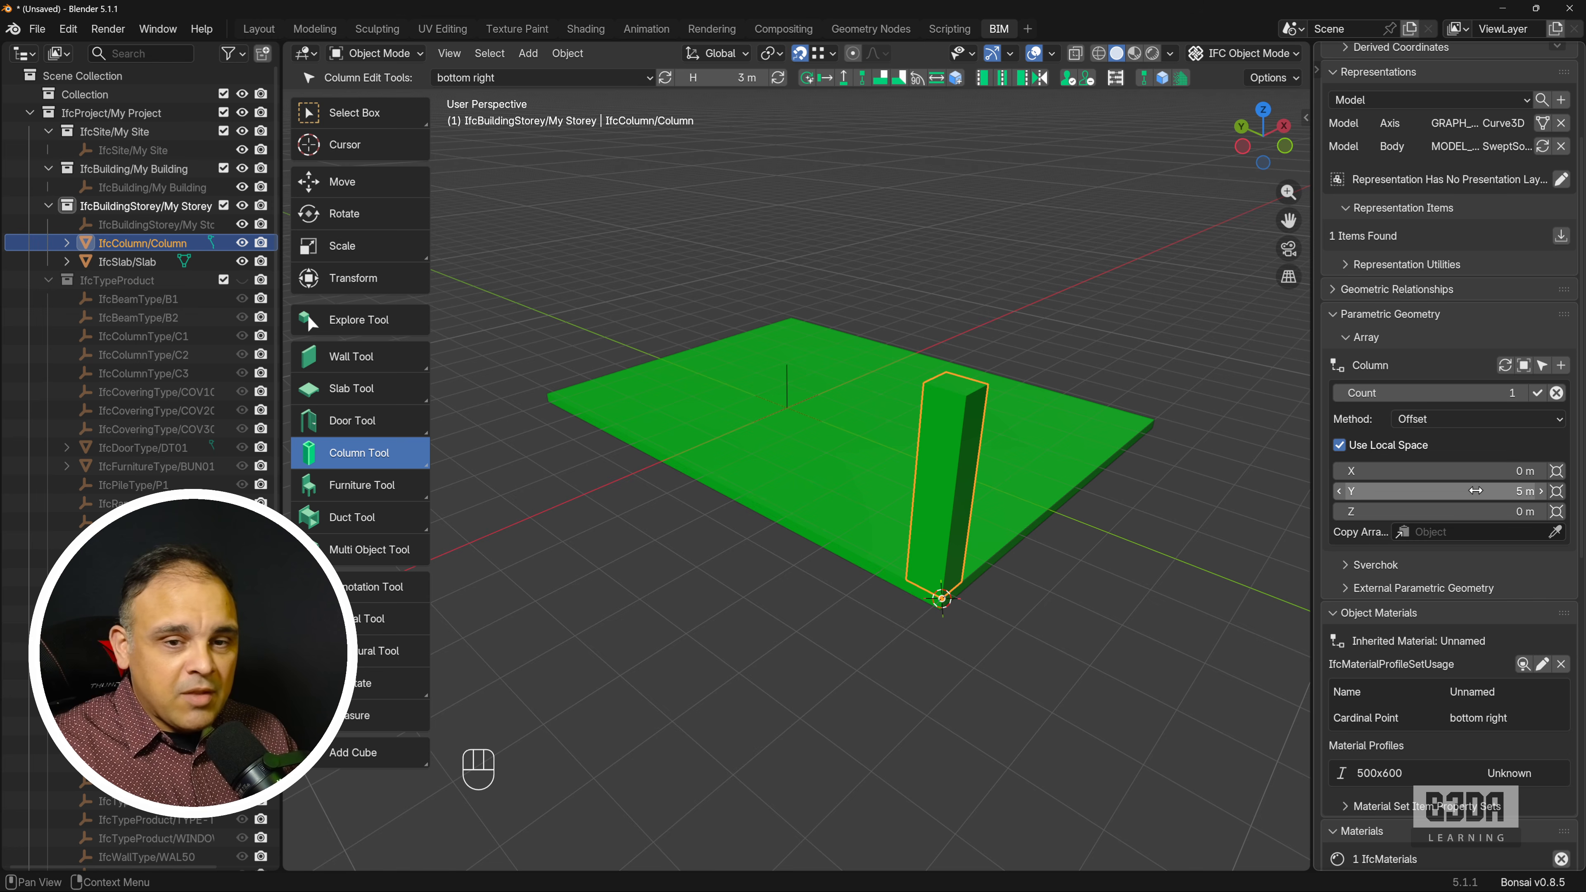
{"action": "left_click", "coordinate": [1523, 394]}
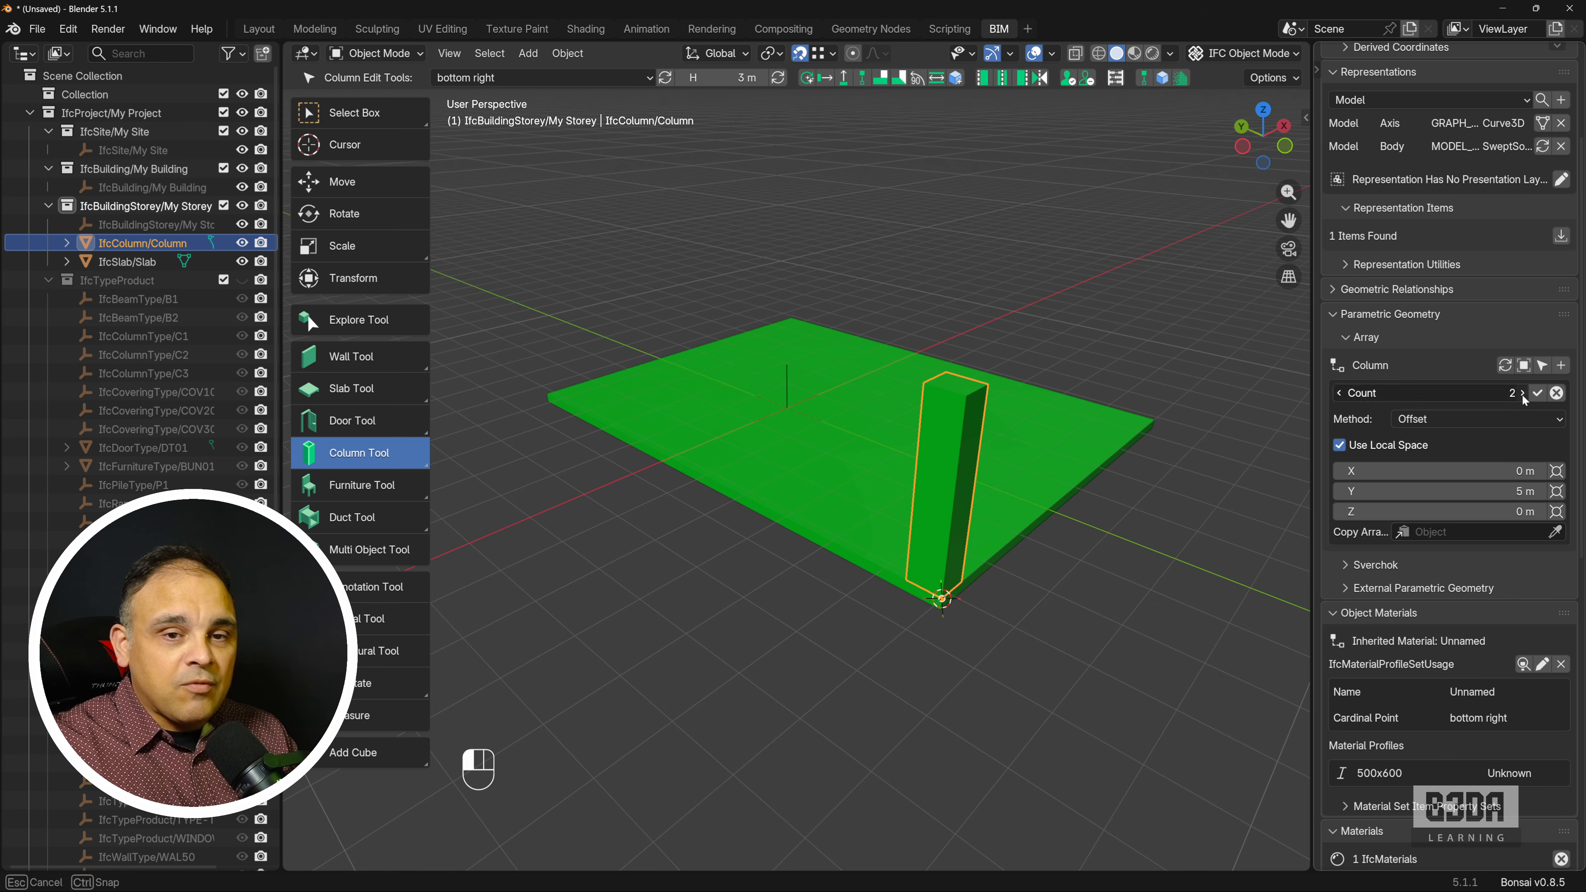
{"action": "left_click", "coordinate": [1523, 394]}
{"action": "left_click", "coordinate": [1523, 394]}
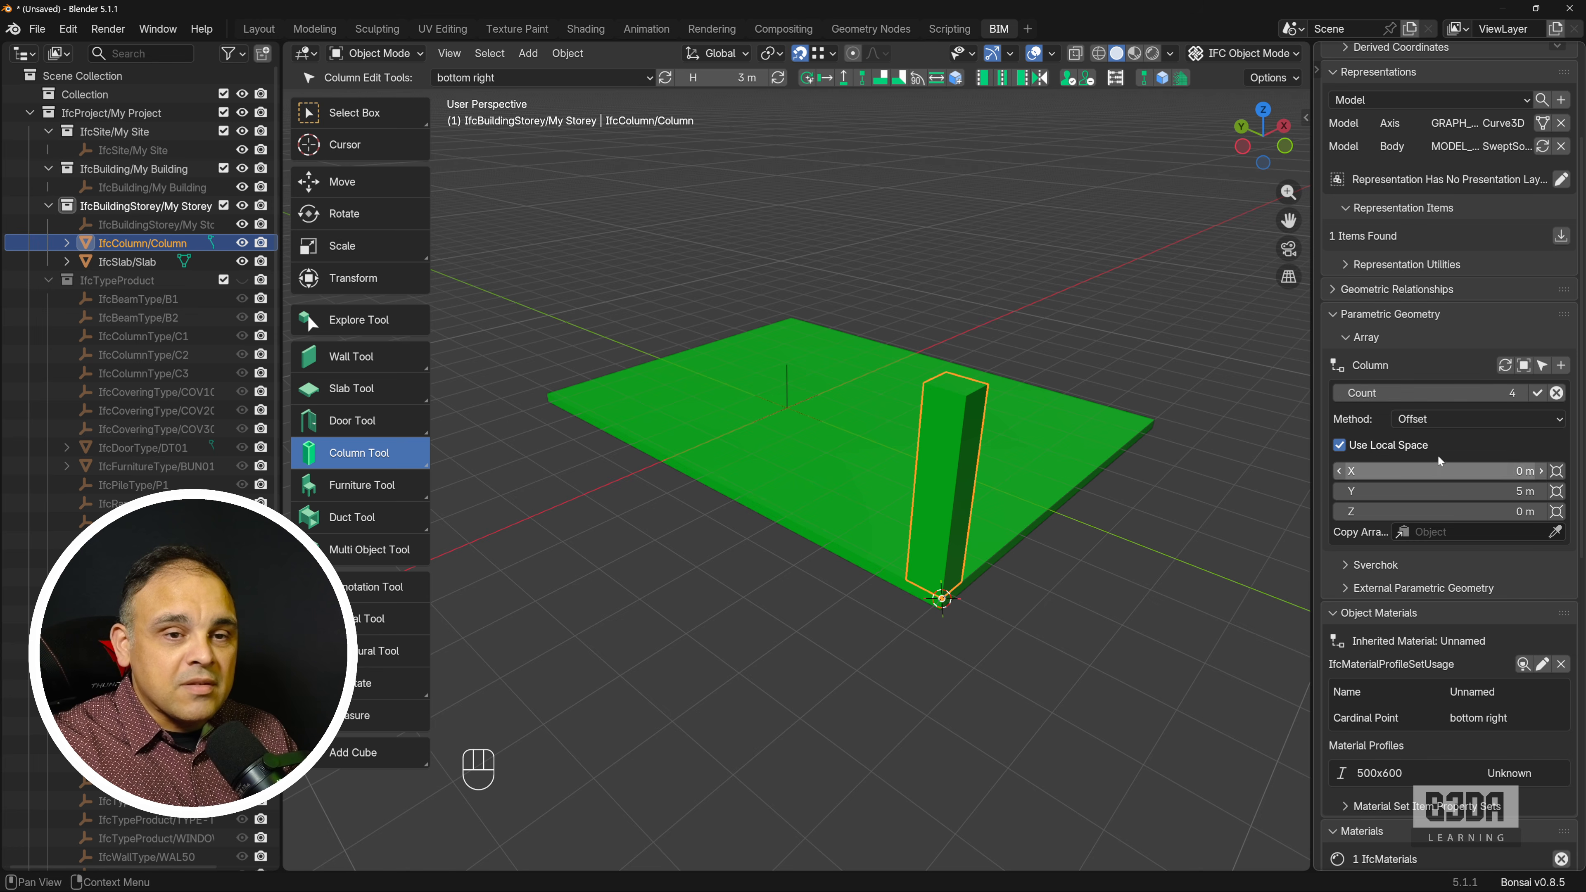
{"action": "left_click", "coordinate": [1537, 393]}
{"action": "middle_click_drag", "start_coordinate": [922, 481], "coordinate": [852, 546]}
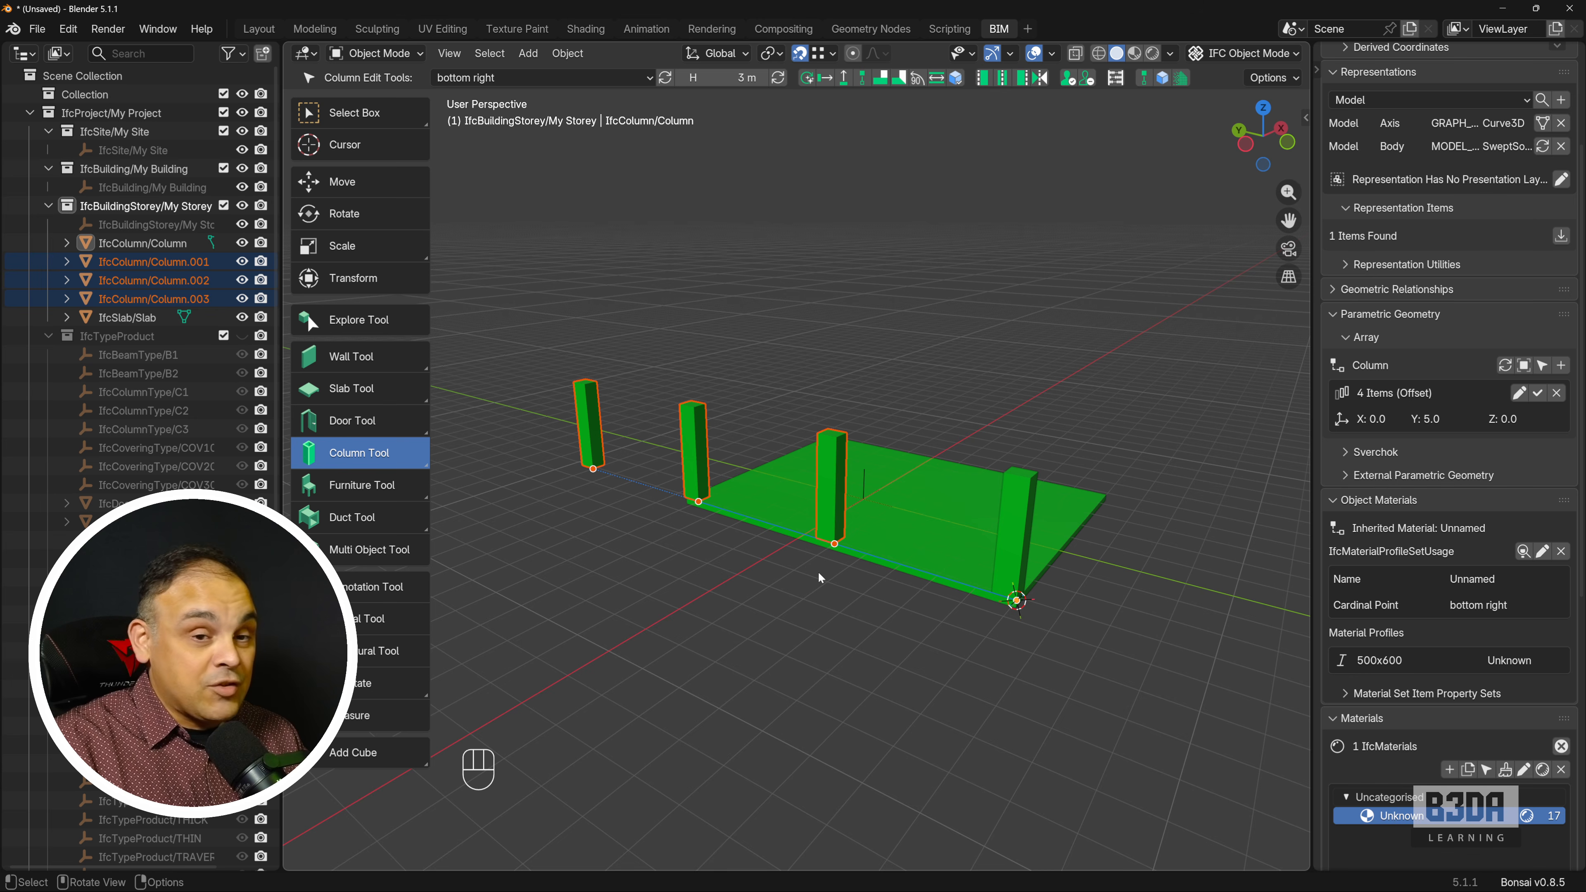
Change the column array's Y offset to 3 m and apply it.
{"action": "left_click", "coordinate": [1518, 393]}
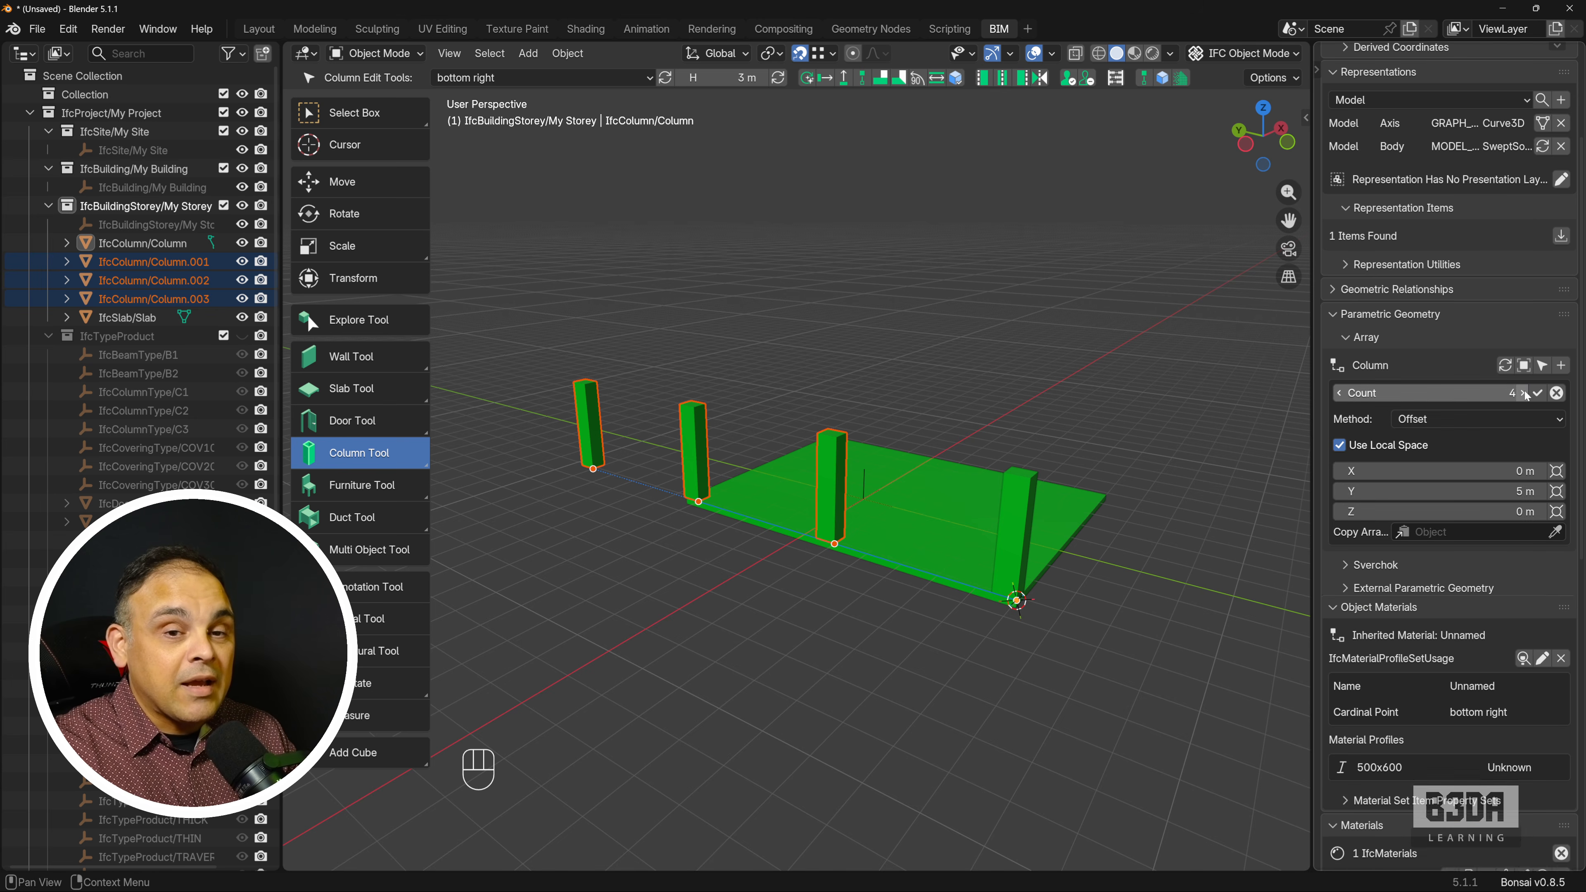
{"action": "left_click", "coordinate": [1479, 492]}
{"action": "type", "text": "3"}
{"action": "key", "text": "Return"}
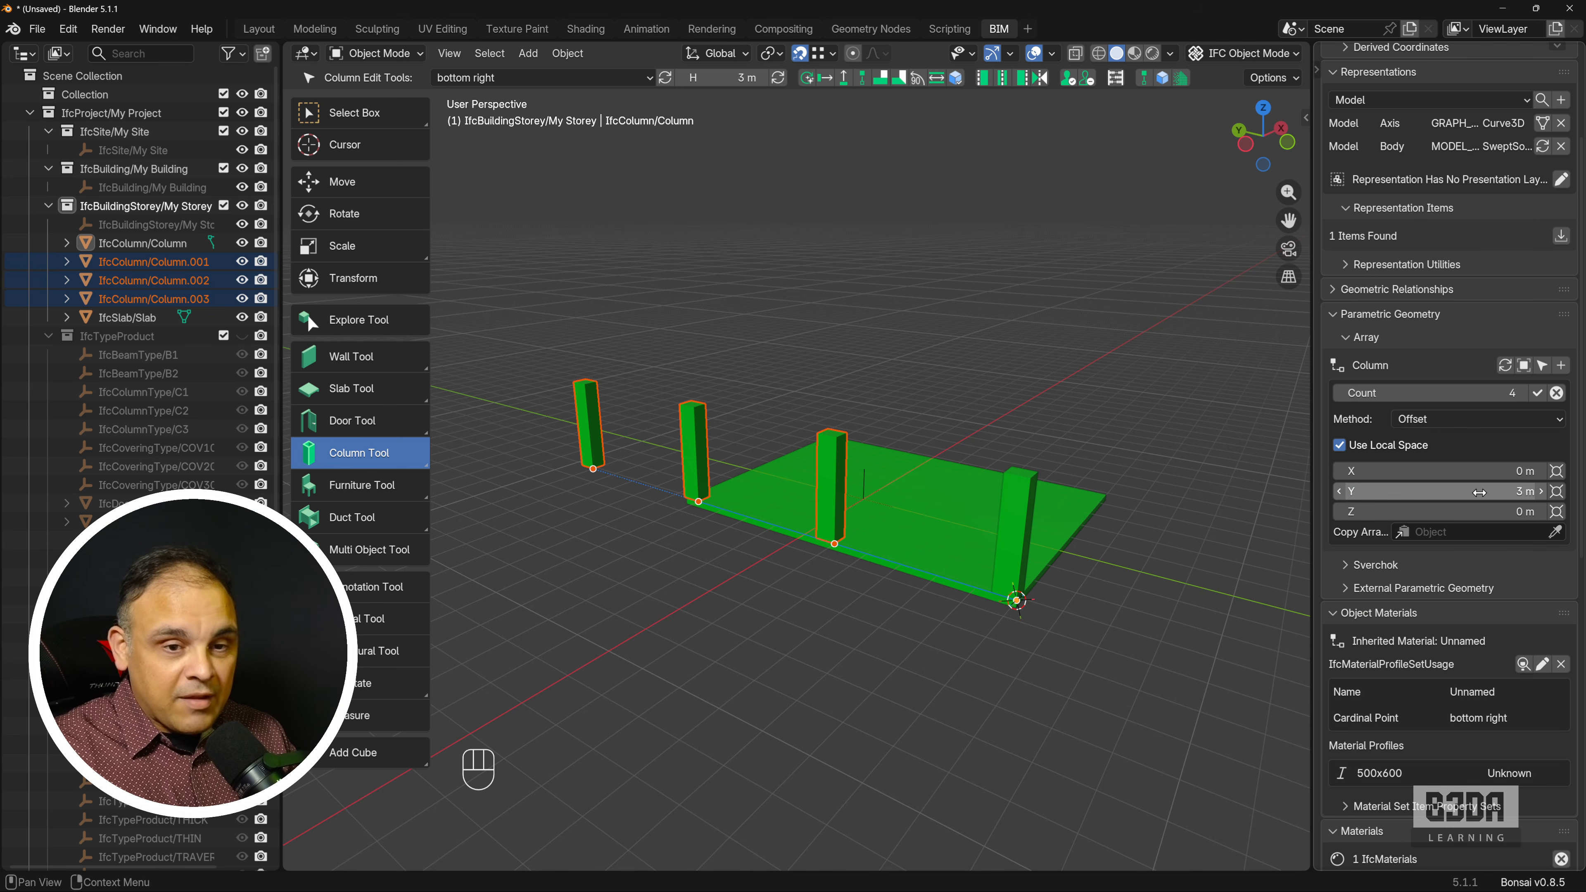
{"action": "left_click", "coordinate": [1538, 394]}
{"action": "middle_click_drag", "start_coordinate": [655, 549], "coordinate": [840, 568]}
{"action": "scroll", "coordinate": [840, 568], "scroll_direction": "up", "scroll_amount": 2}
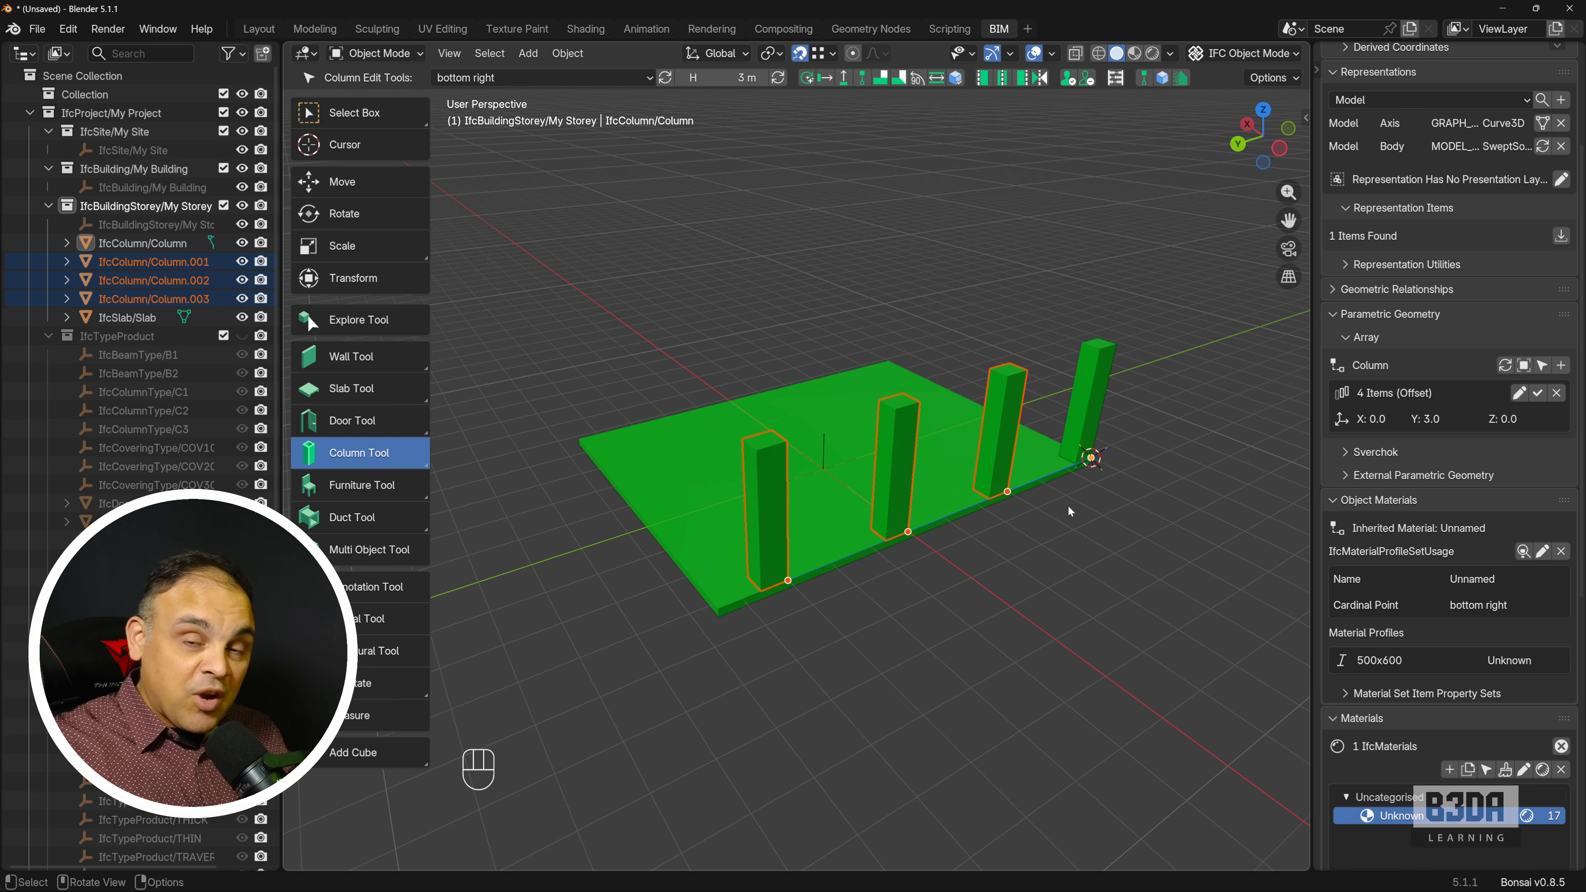
Snap the 3D cursor to the corner at the far end of the slab's column edge and take the array's Y offset from it.
{"action": "right_click_drag", "start_coordinate": [729, 603], "coordinate": [720, 608], "text": "shift"}
{"action": "scroll", "coordinate": [720, 626], "scroll_direction": "up", "scroll_amount": 1}
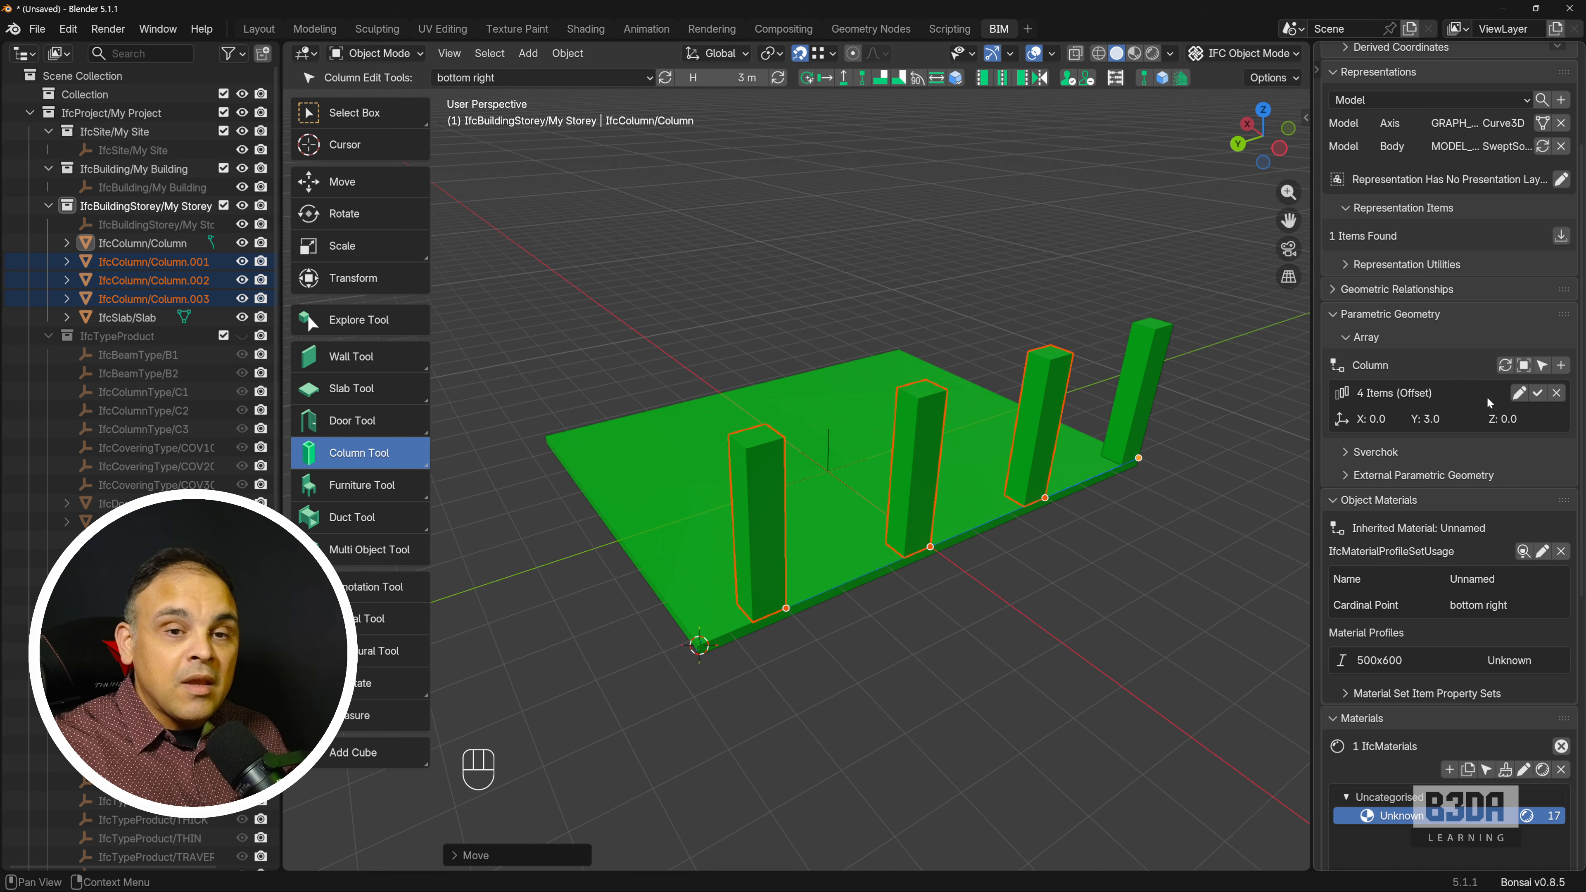
{"action": "left_click", "coordinate": [1518, 394]}
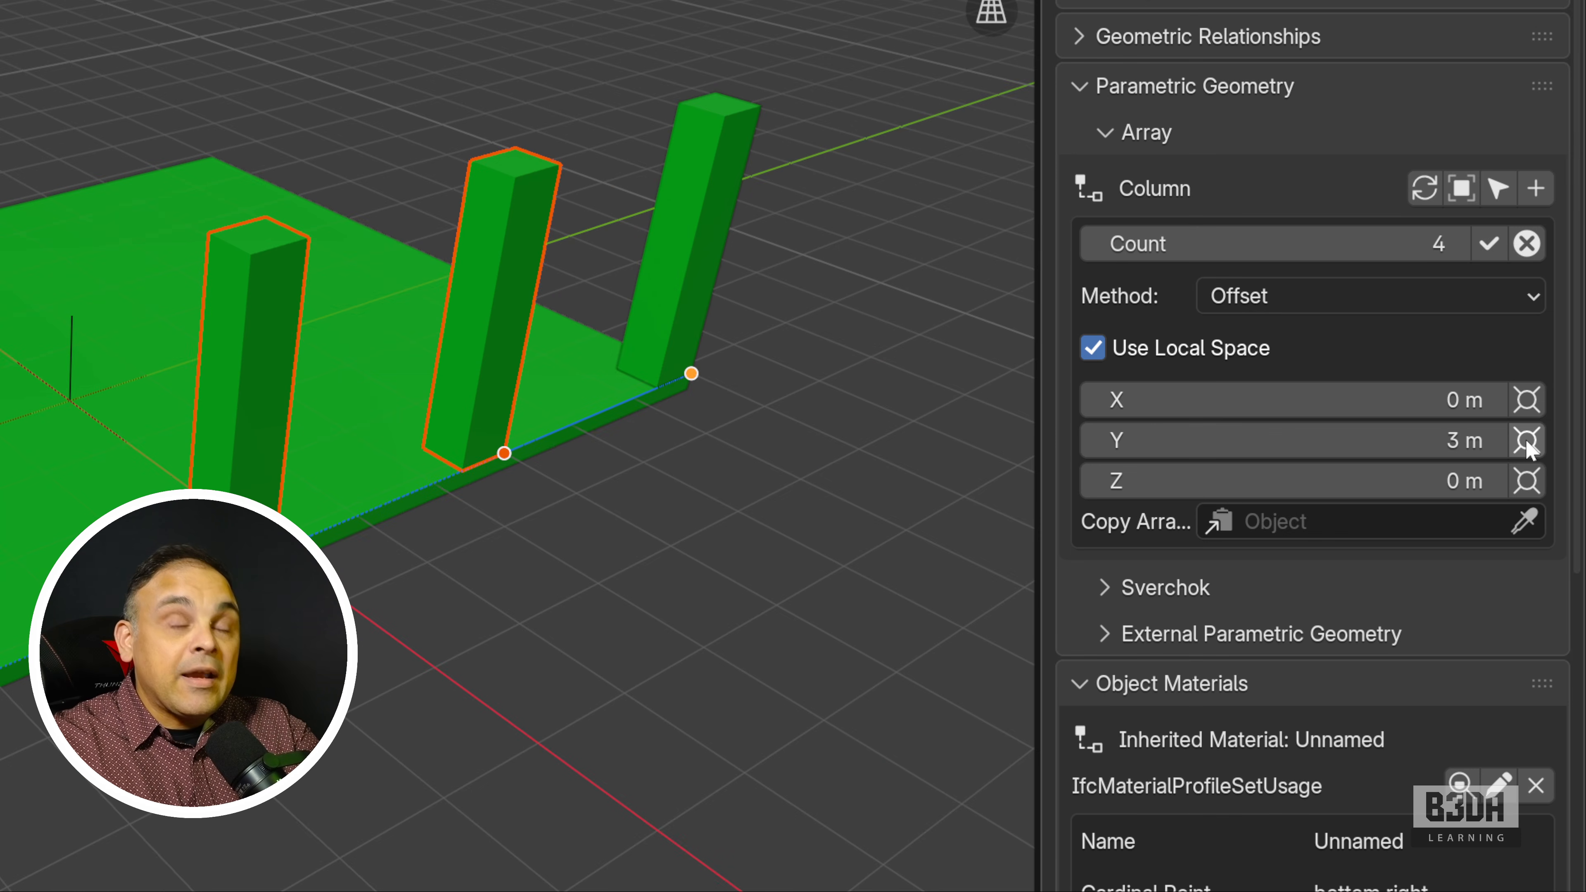
{"action": "left_click", "coordinate": [1555, 491]}
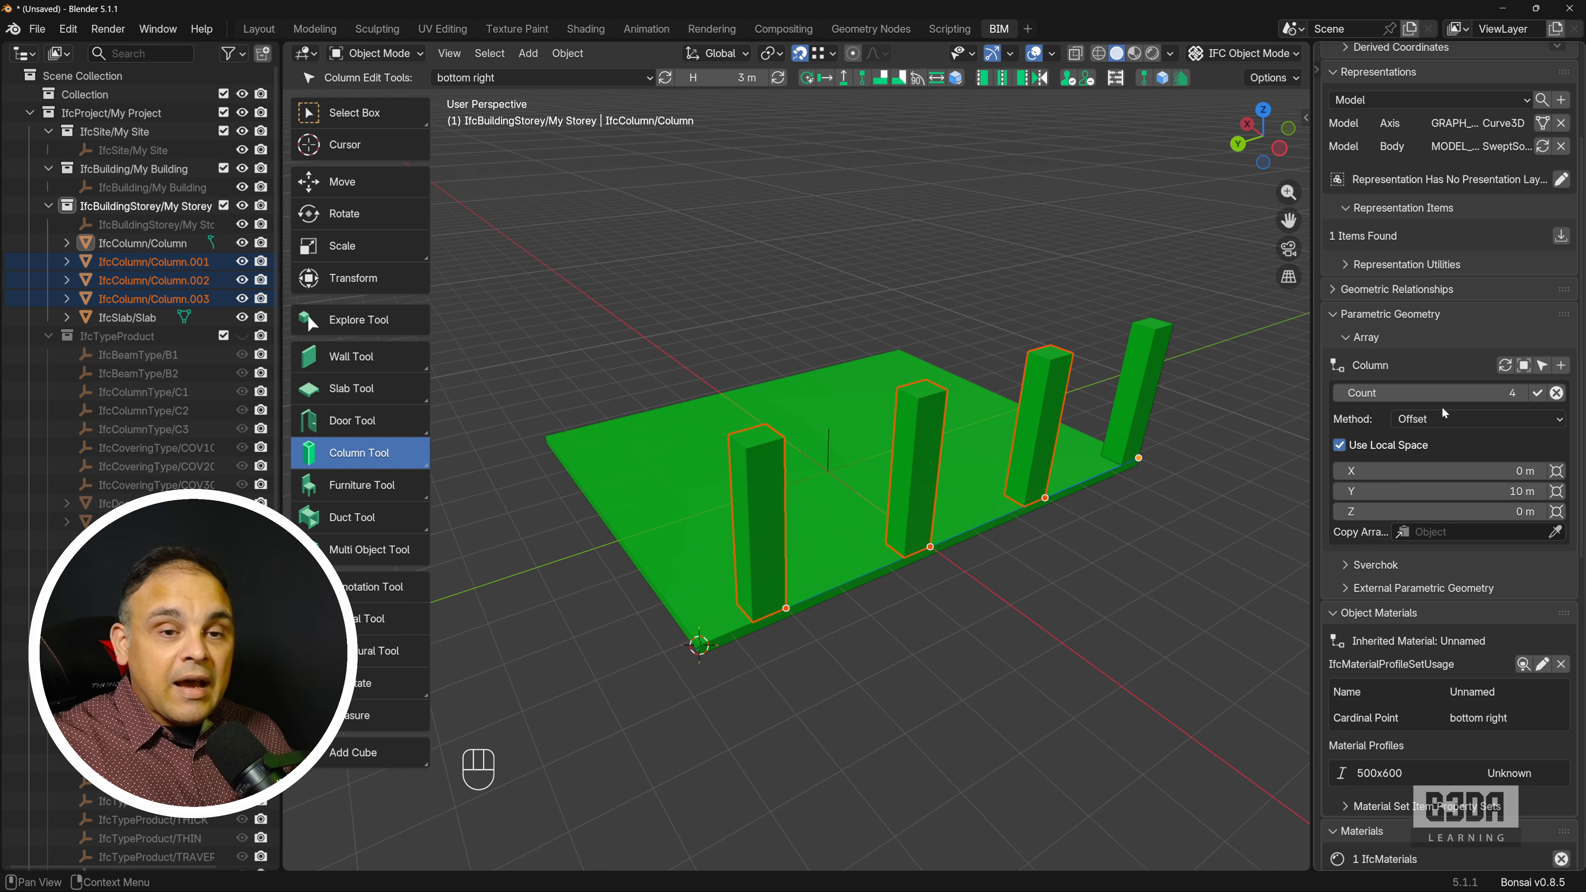
Set the column array's method to Distribute and apply it.
{"action": "left_click", "coordinate": [1472, 420]}
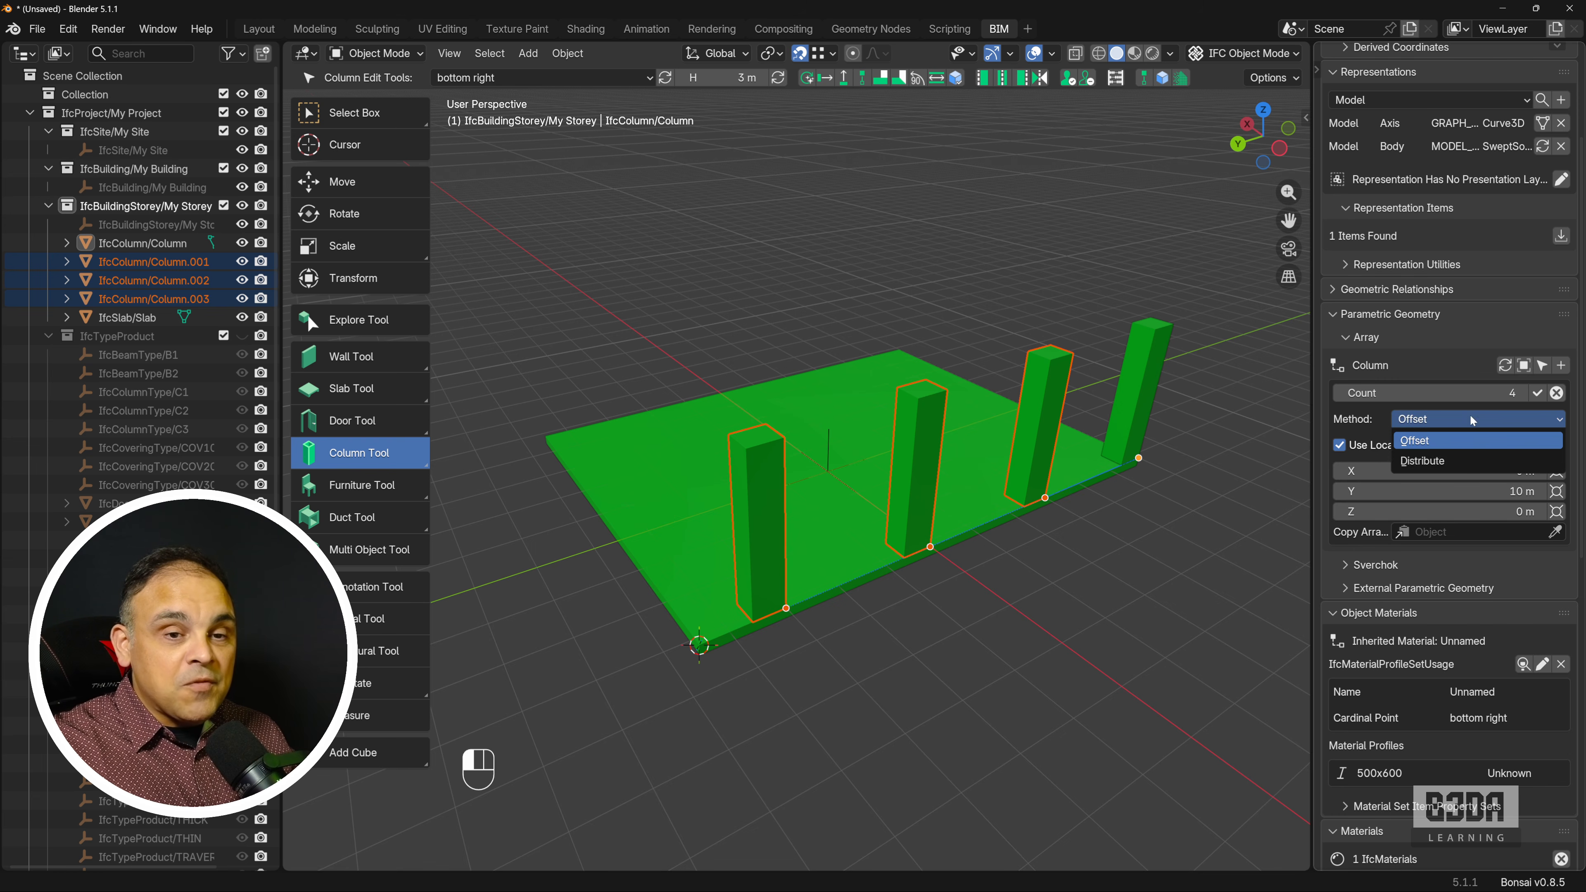
{"action": "left_click", "coordinate": [1470, 462]}
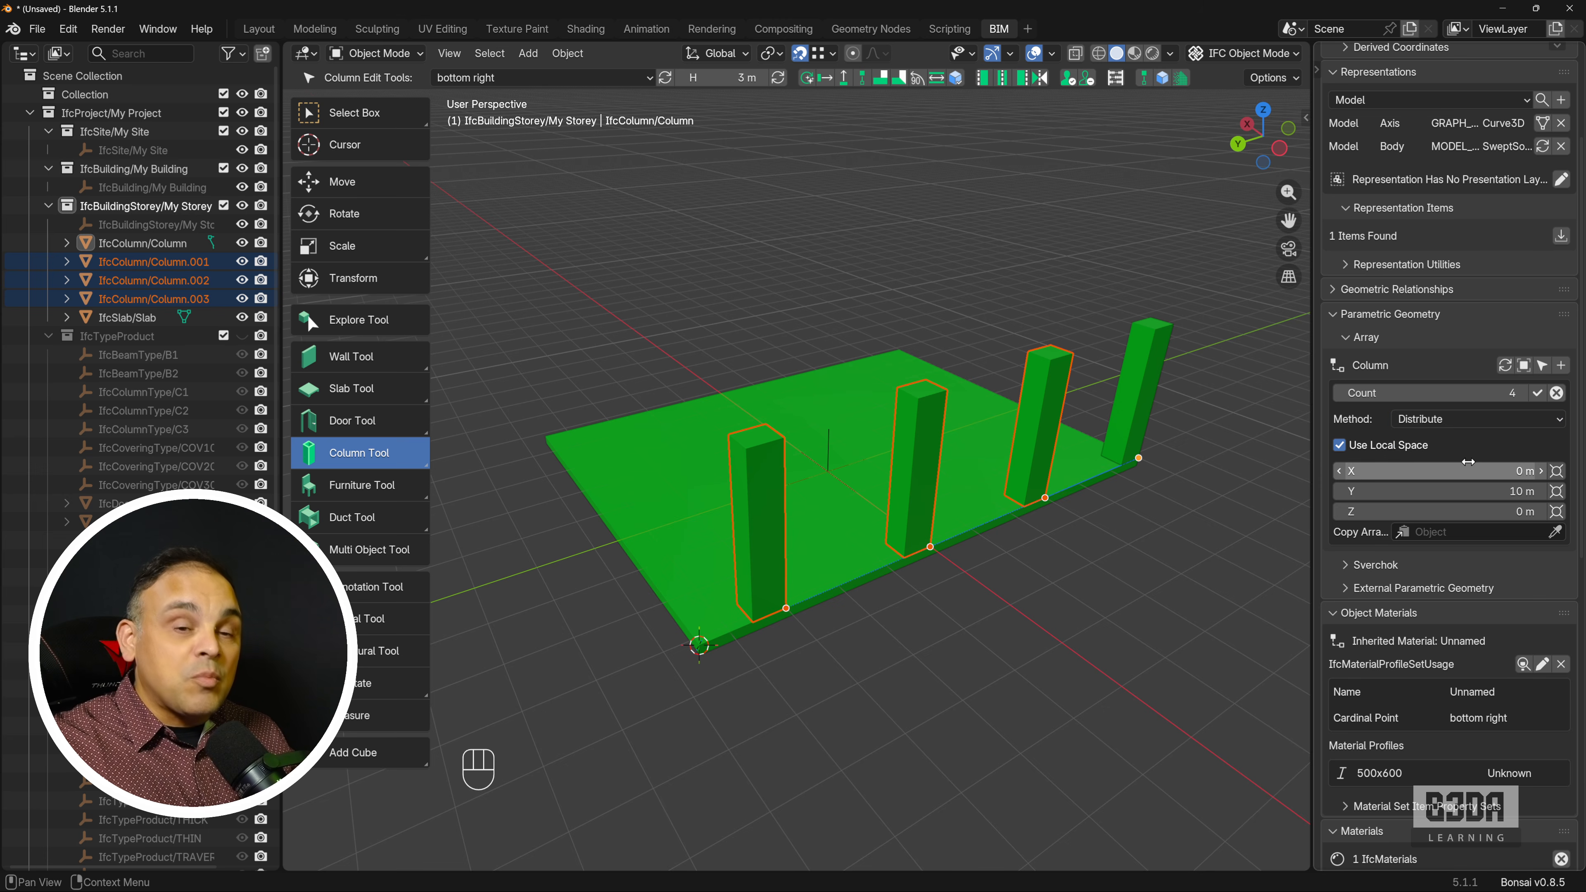
{"action": "left_click", "coordinate": [1537, 393]}
Measure the side of the last column that overhangs the slab corner, and remove that ruler.
{"action": "middle_click_drag", "start_coordinate": [718, 663], "coordinate": [829, 597]}
{"action": "scroll", "coordinate": [750, 647], "scroll_direction": "up", "scroll_amount": 2}
{"action": "scroll", "coordinate": [833, 618], "scroll_direction": "up", "scroll_amount": 2}
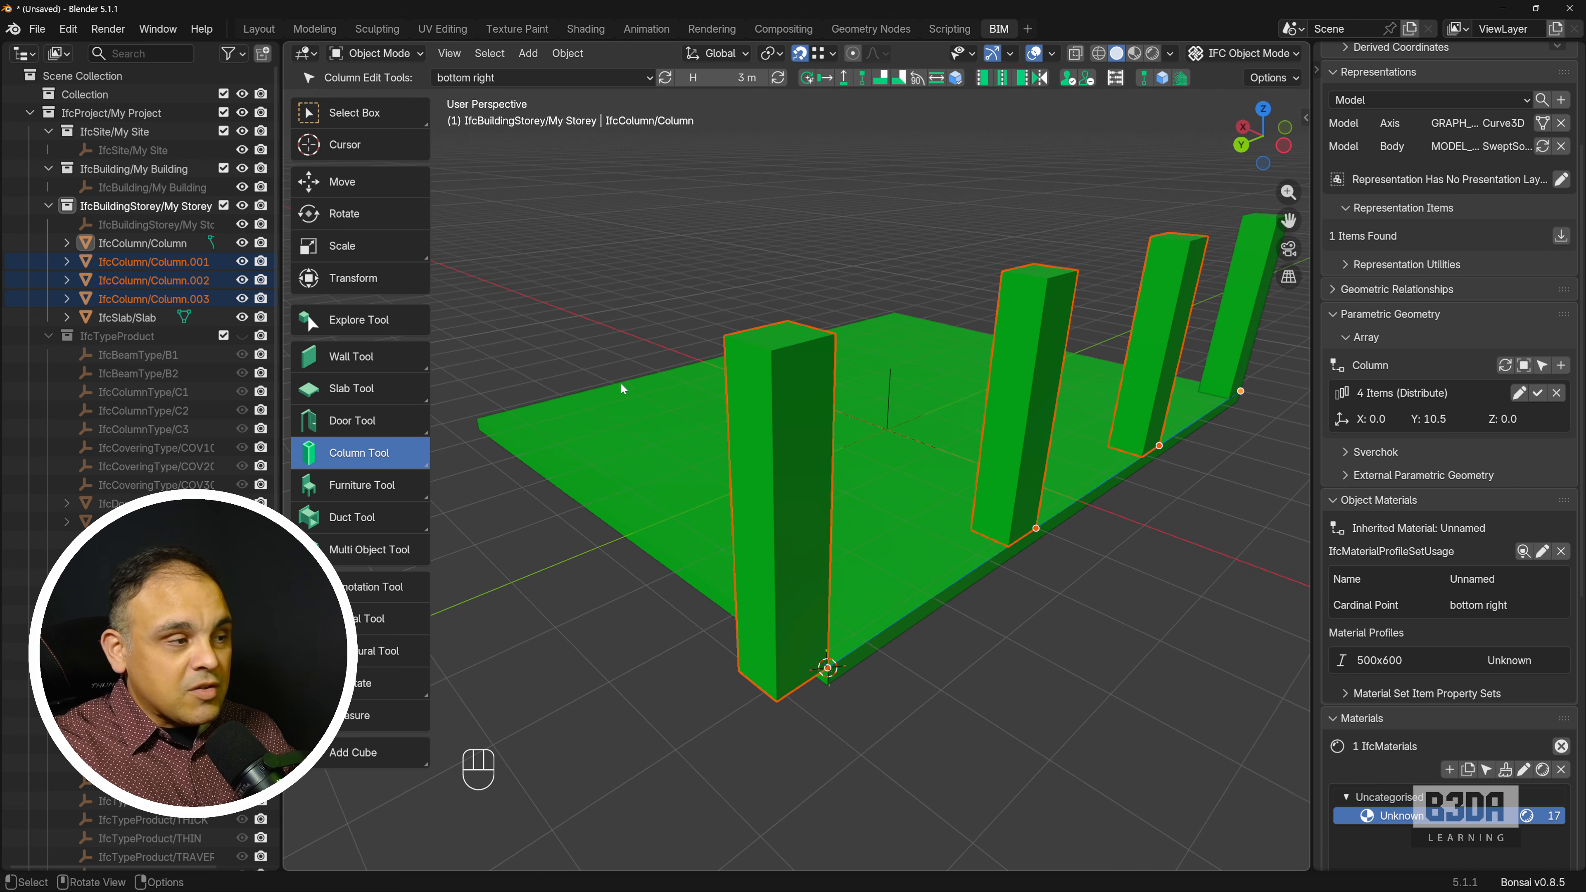
{"action": "left_click", "coordinate": [378, 716]}
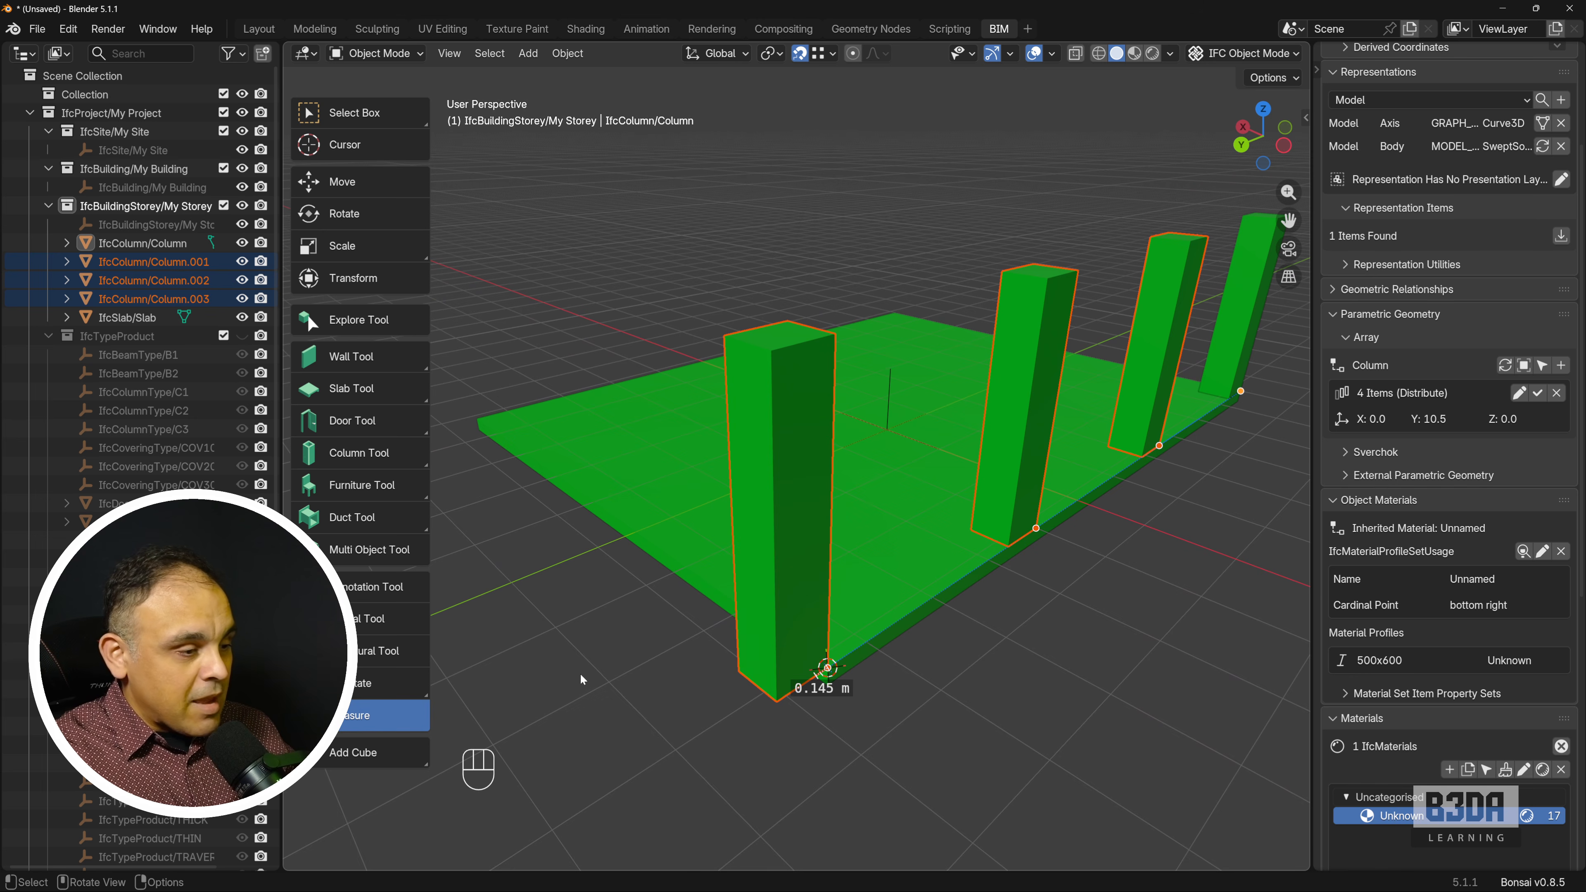
{"action": "left_click_drag", "start_coordinate": [837, 340], "coordinate": [843, 278]}
{"action": "key", "text": "Delete"}
{"action": "scroll", "coordinate": [924, 442], "scroll_direction": "down", "scroll_amount": 3}
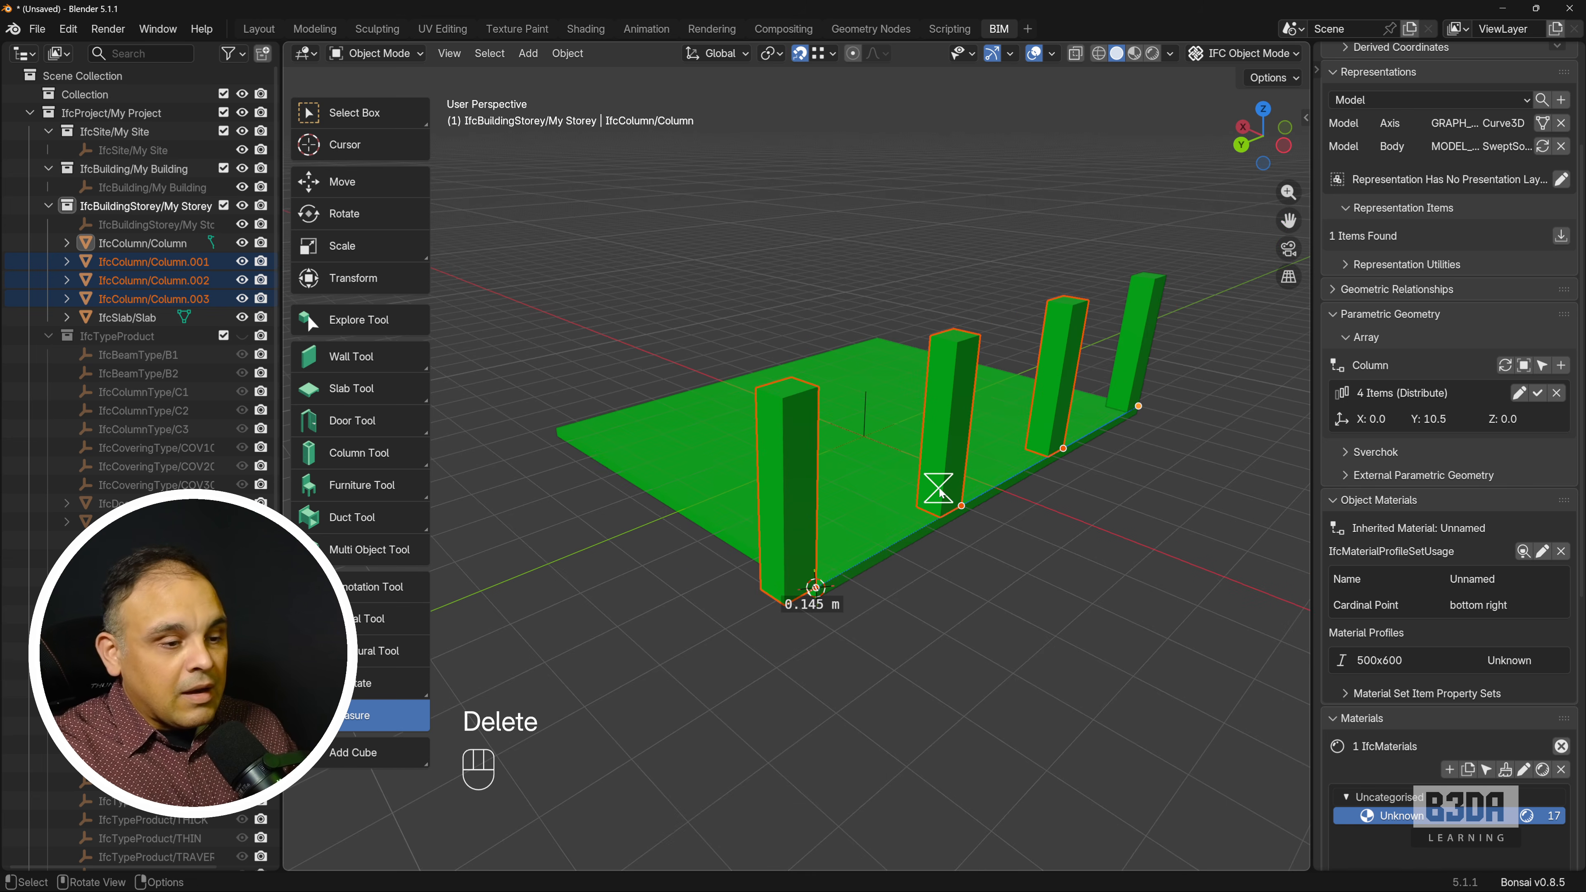
Shift the 3D cursor back from the slab corner by subtracting 0.6 m from its Y location.
{"action": "middle_click_drag", "start_coordinate": [931, 478], "coordinate": [808, 521], "text": "shift"}
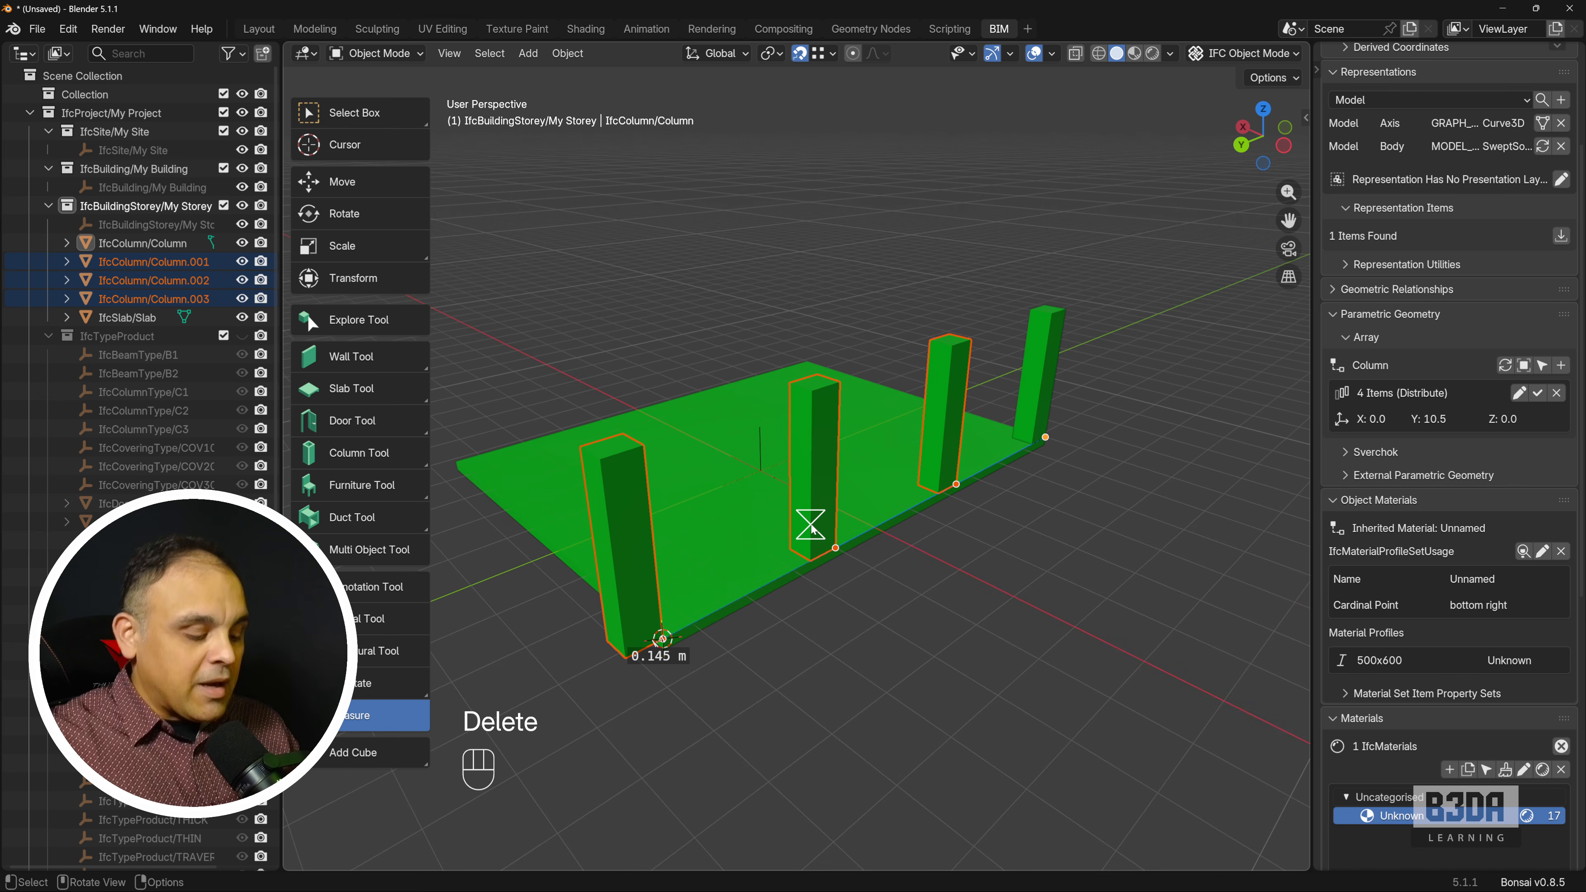
{"action": "key", "text": "n"}
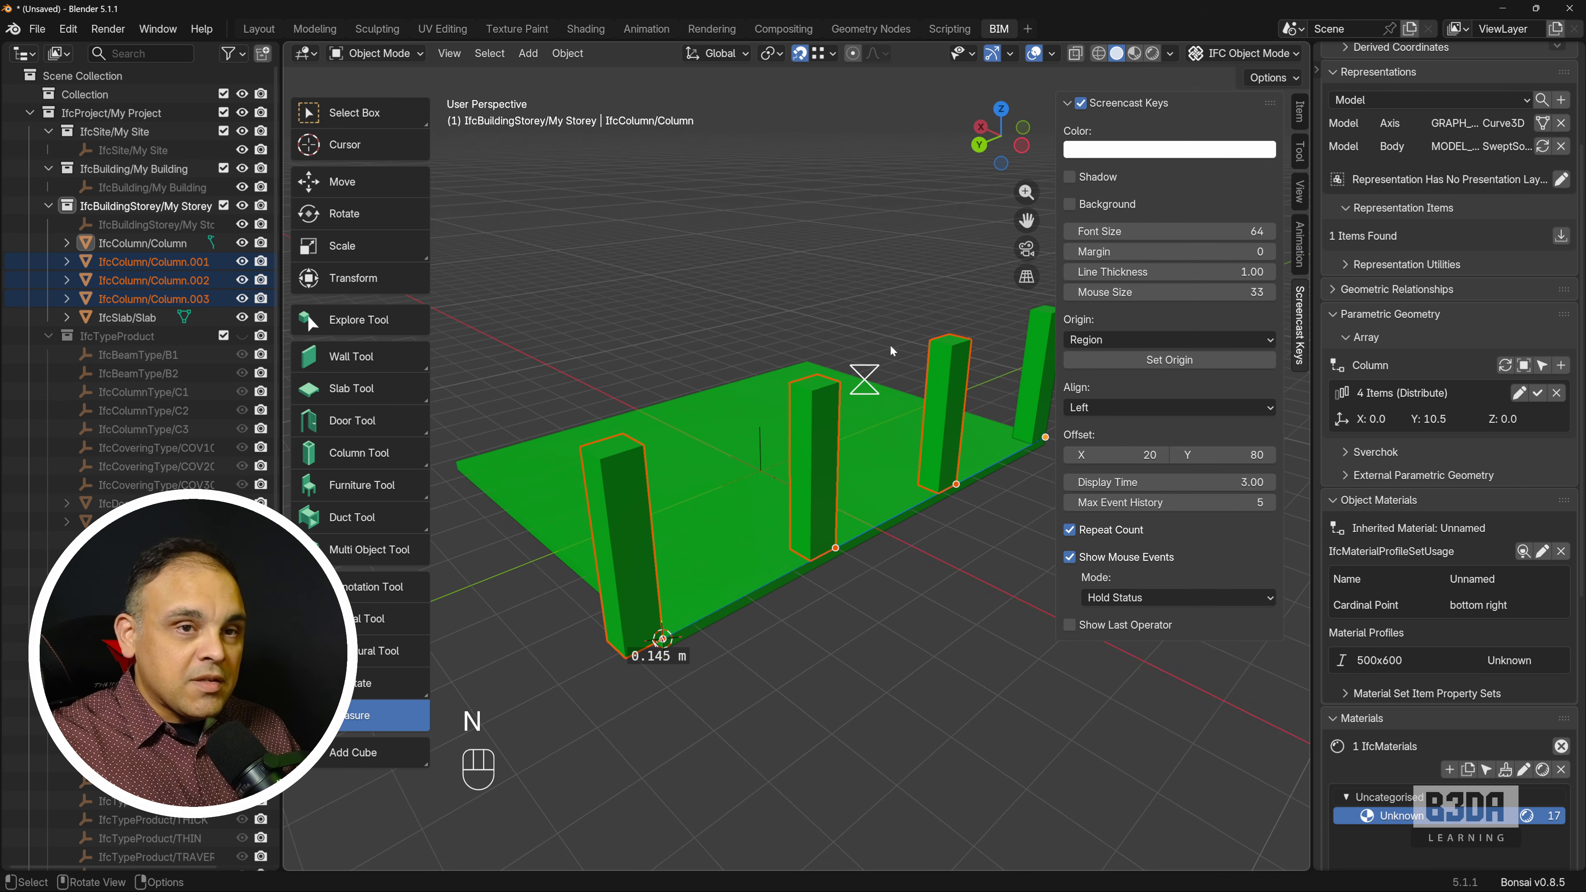
{"action": "left_click", "coordinate": [1300, 191]}
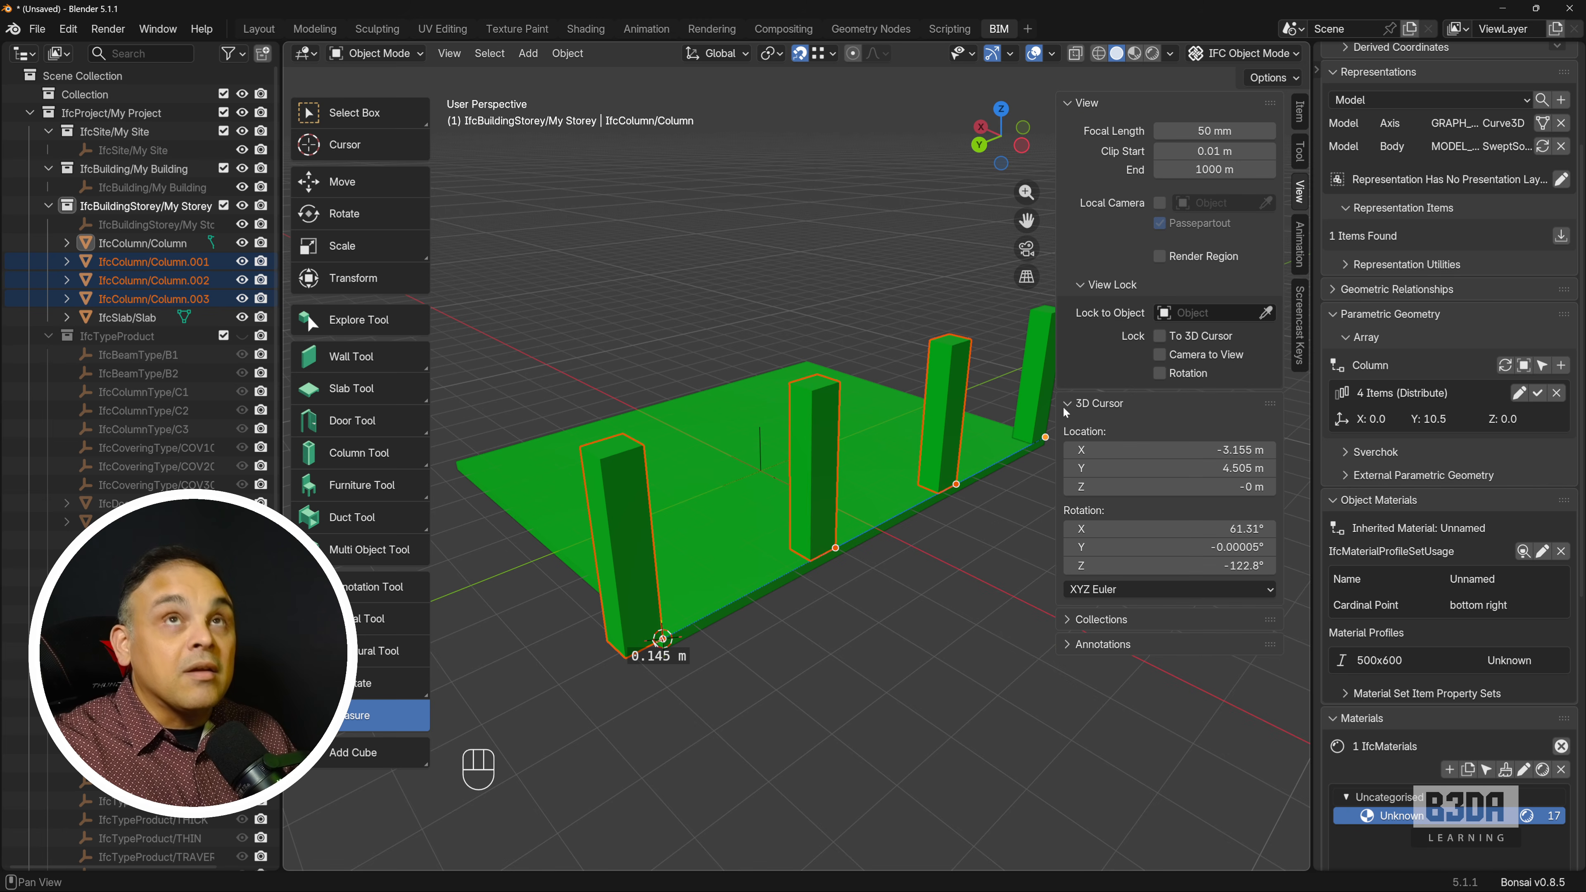
{"action": "double_click", "coordinate": [1126, 468]}
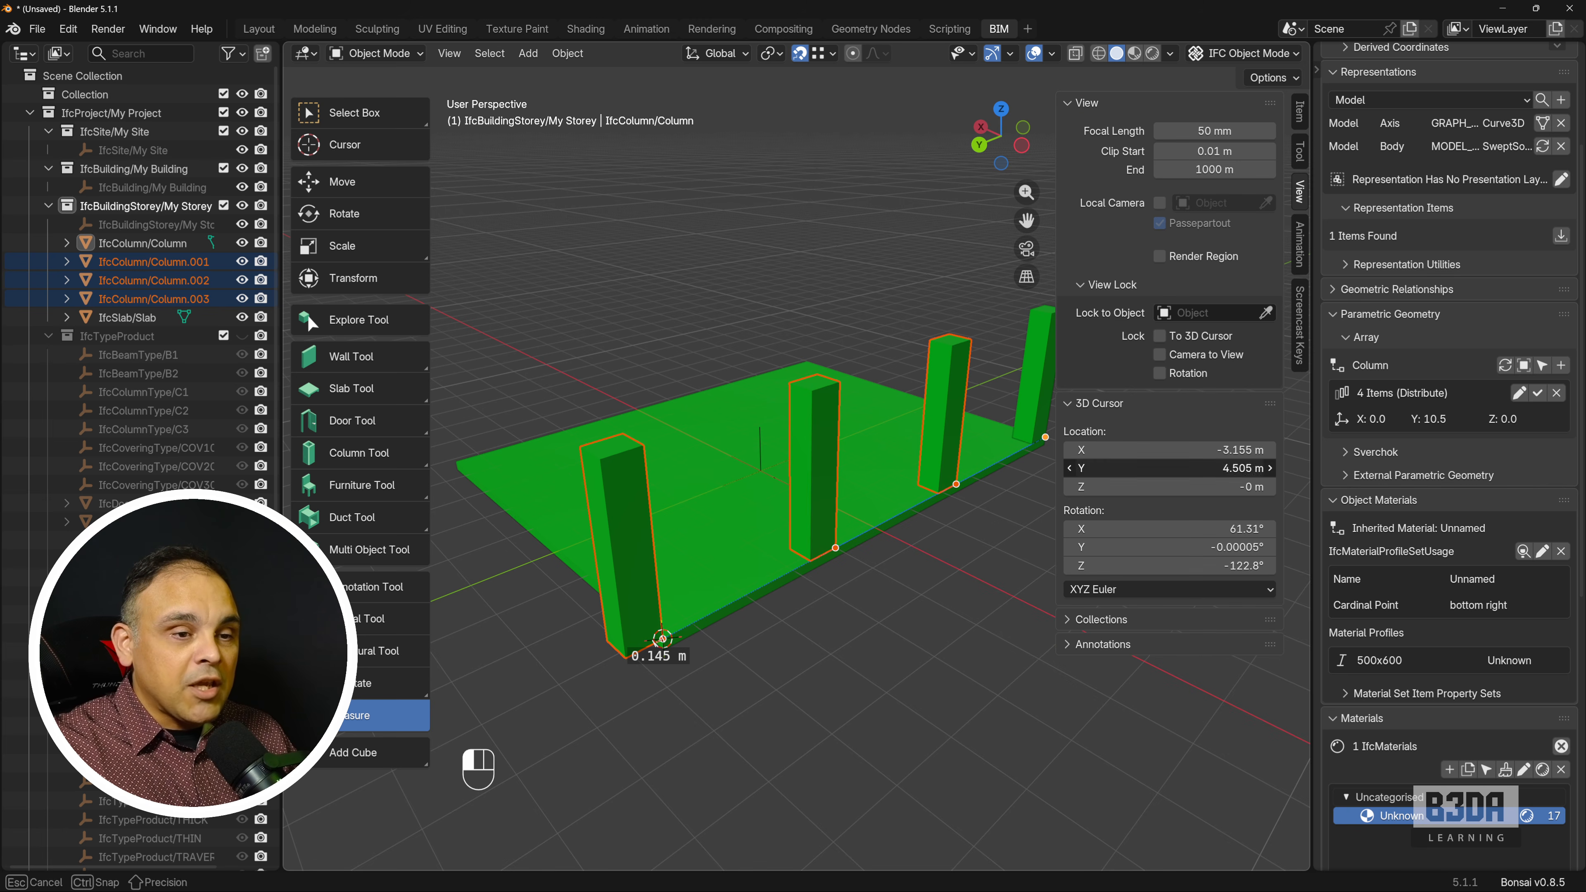
{"action": "type", "text": "-0.6"}
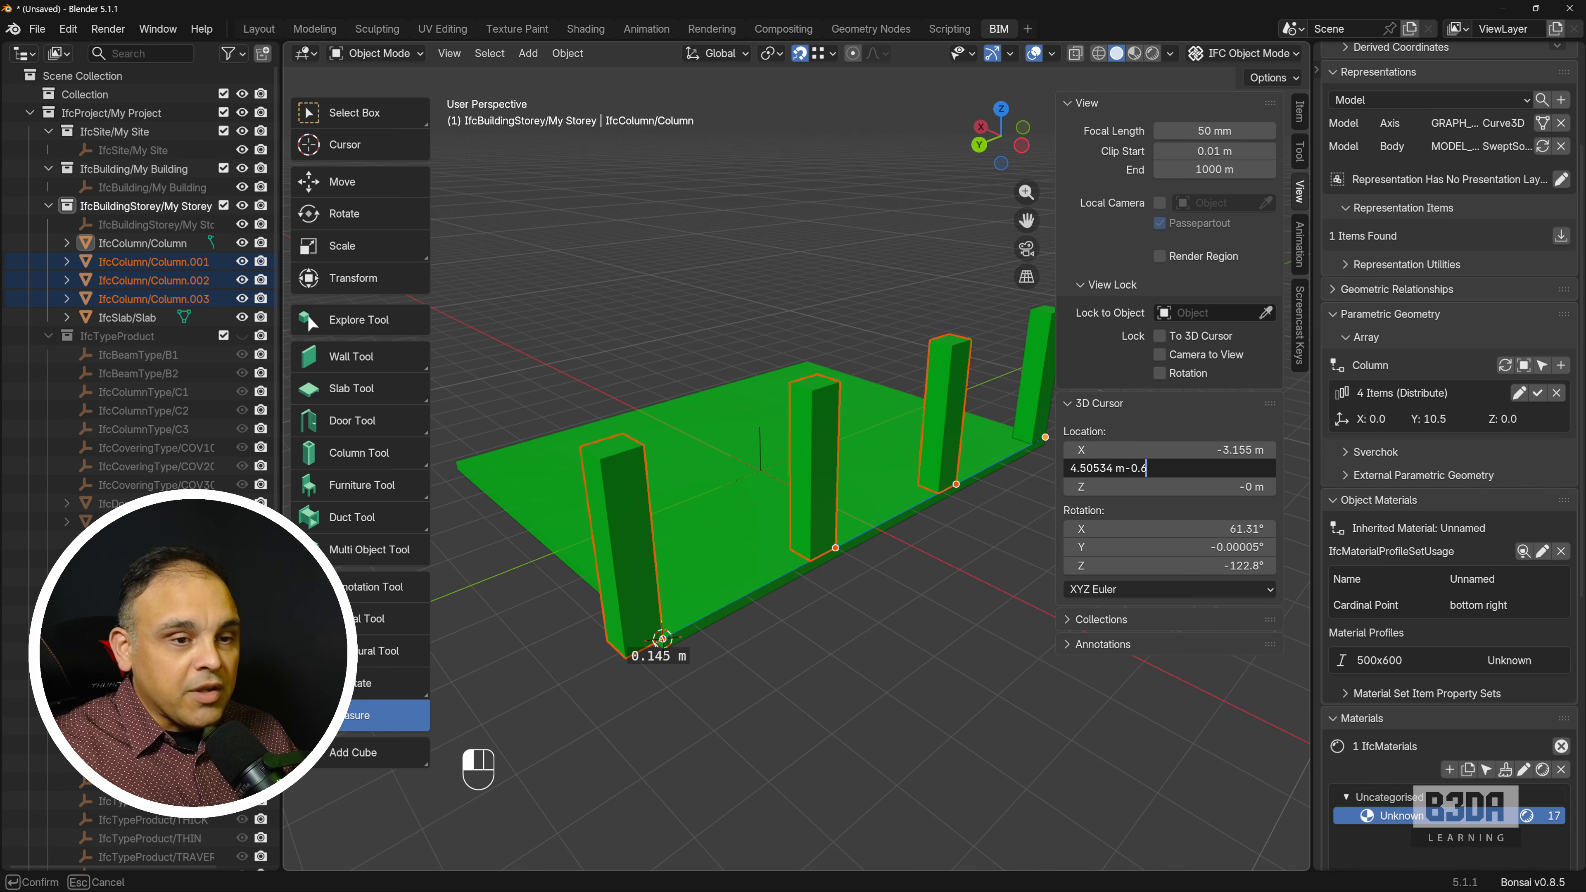
{"action": "key", "text": "Return"}
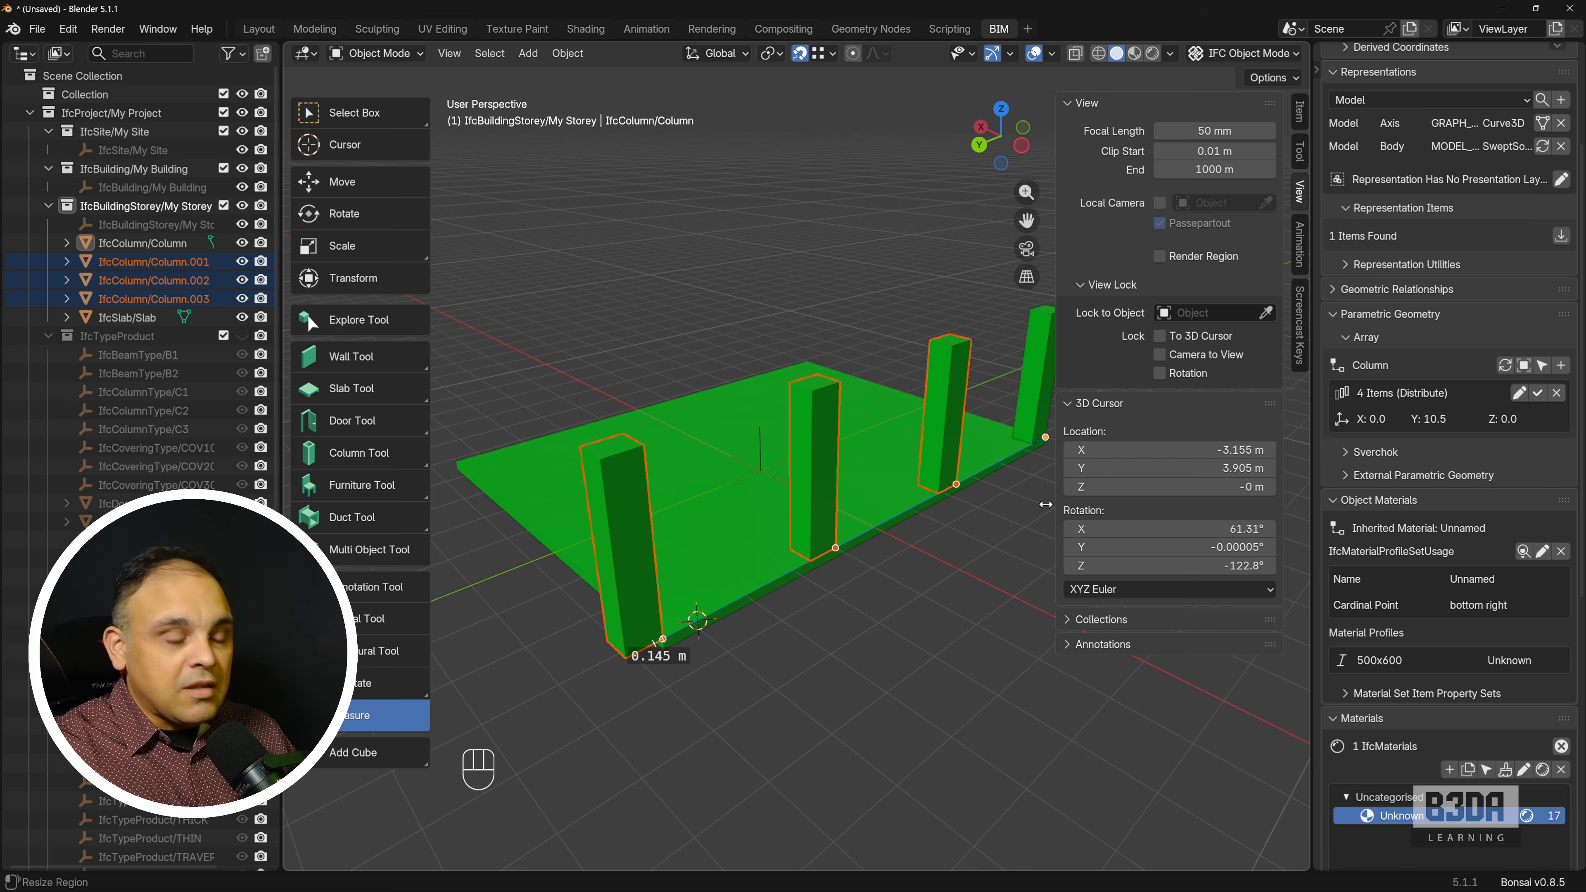
{"action": "key", "text": "n"}
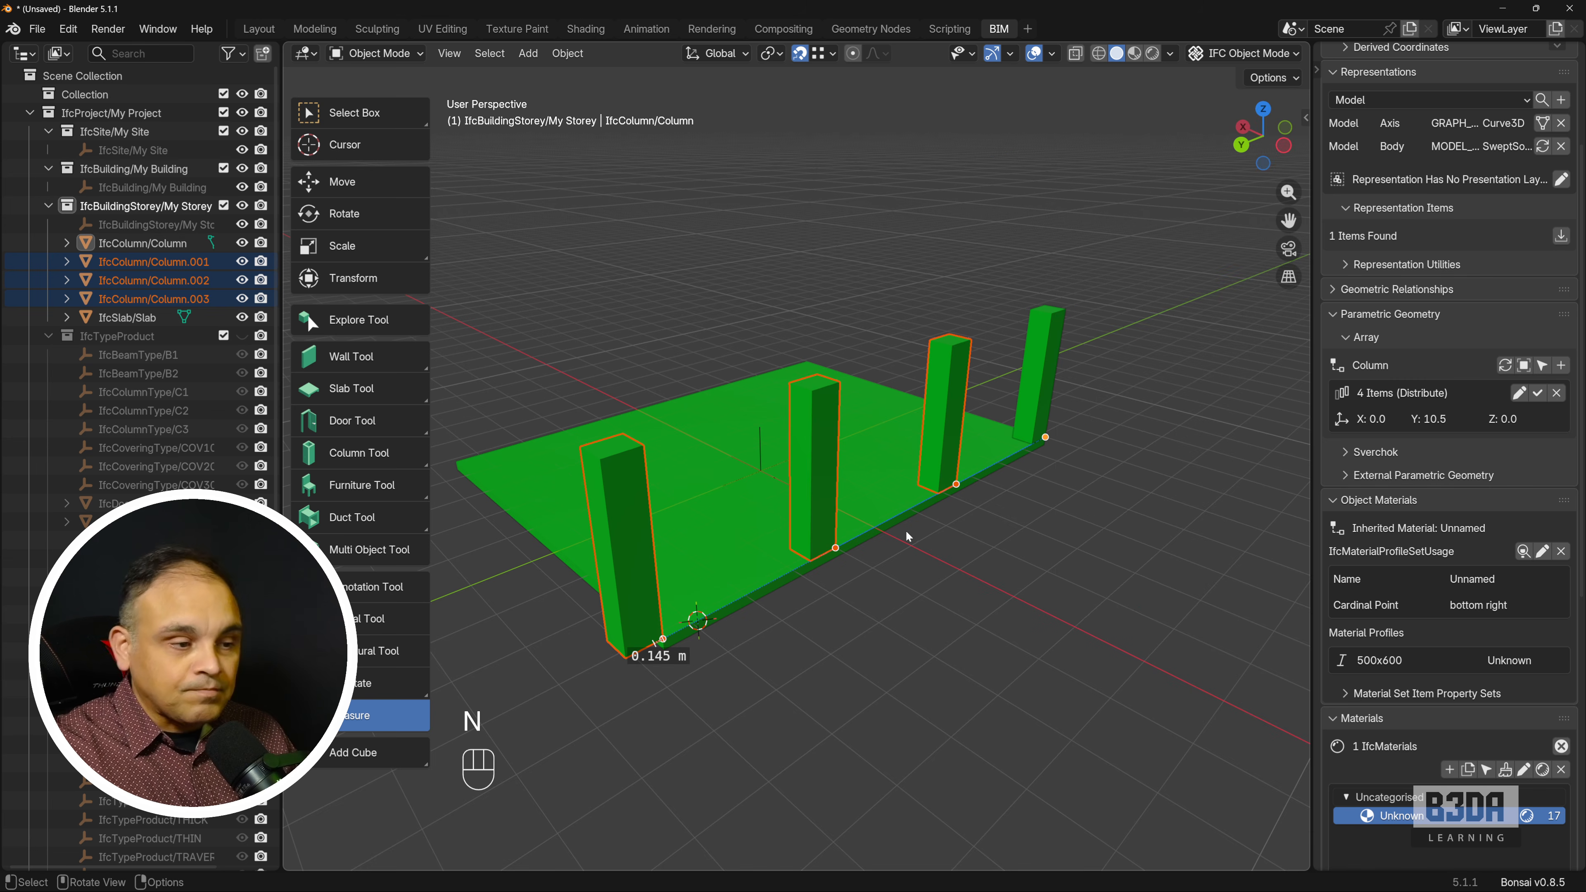
Update the array's Y distance from the 3D cursor, giving 9.9 m, and apply it.
{"action": "left_click", "coordinate": [1519, 394]}
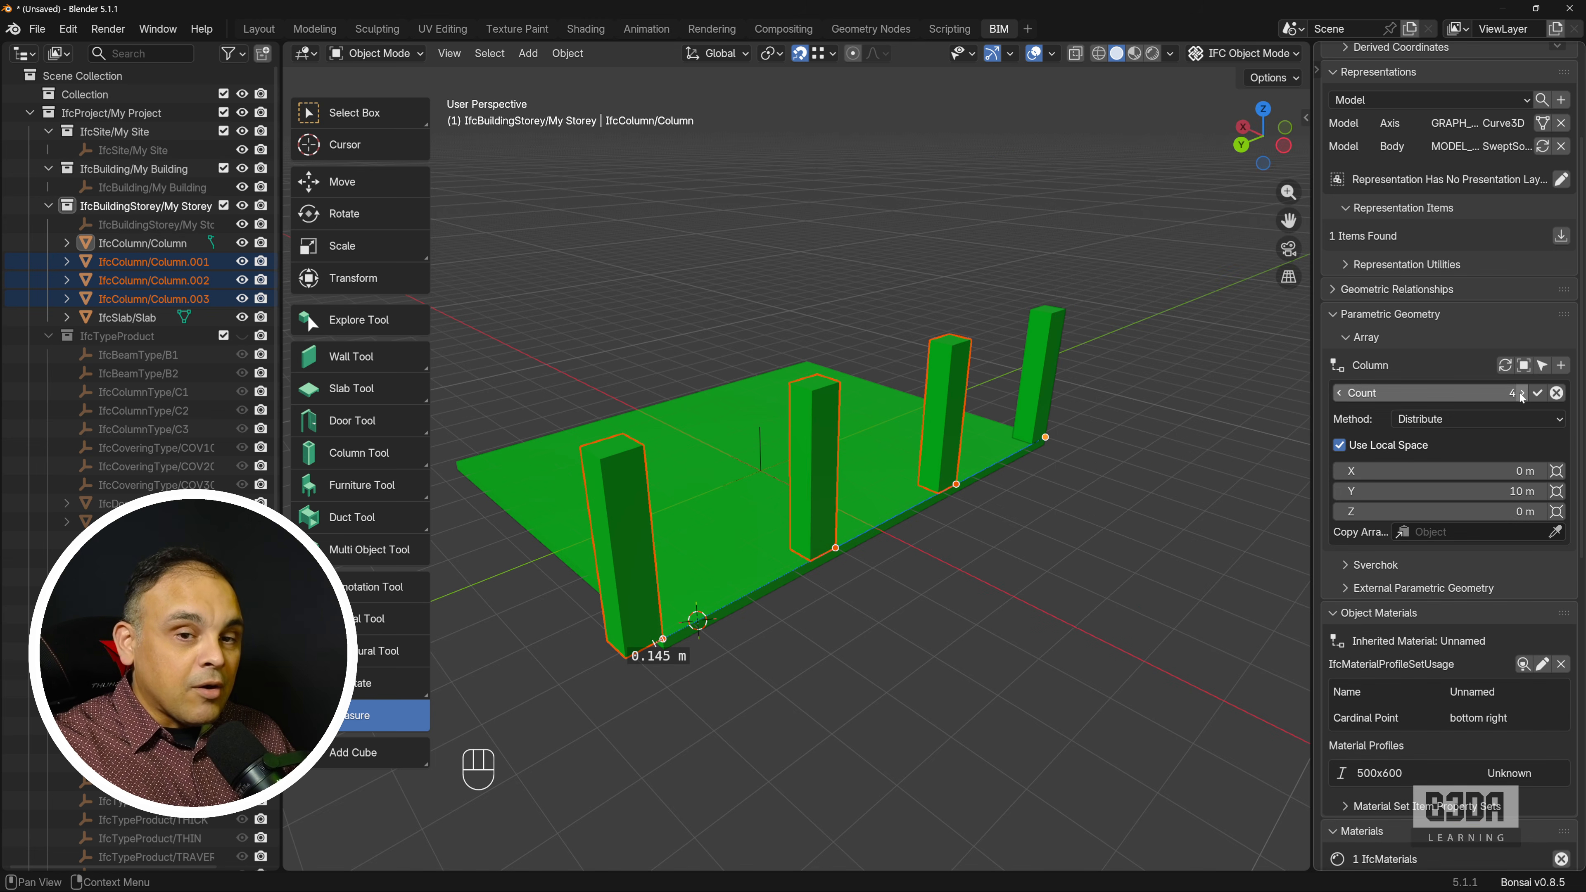
{"action": "left_click", "coordinate": [1557, 494]}
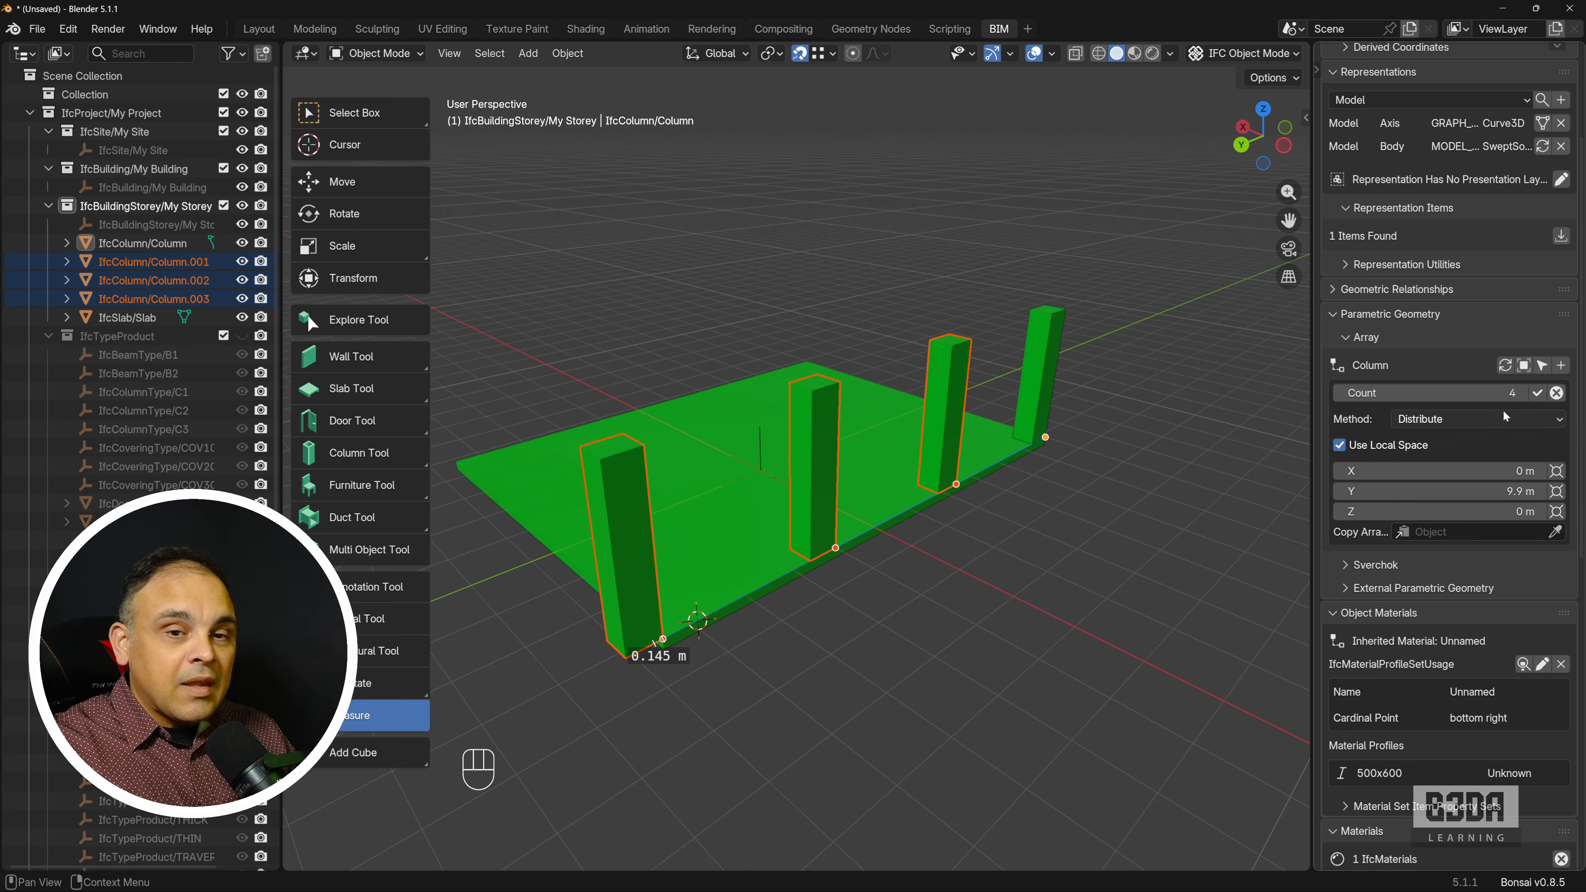
{"action": "left_click", "coordinate": [1537, 392]}
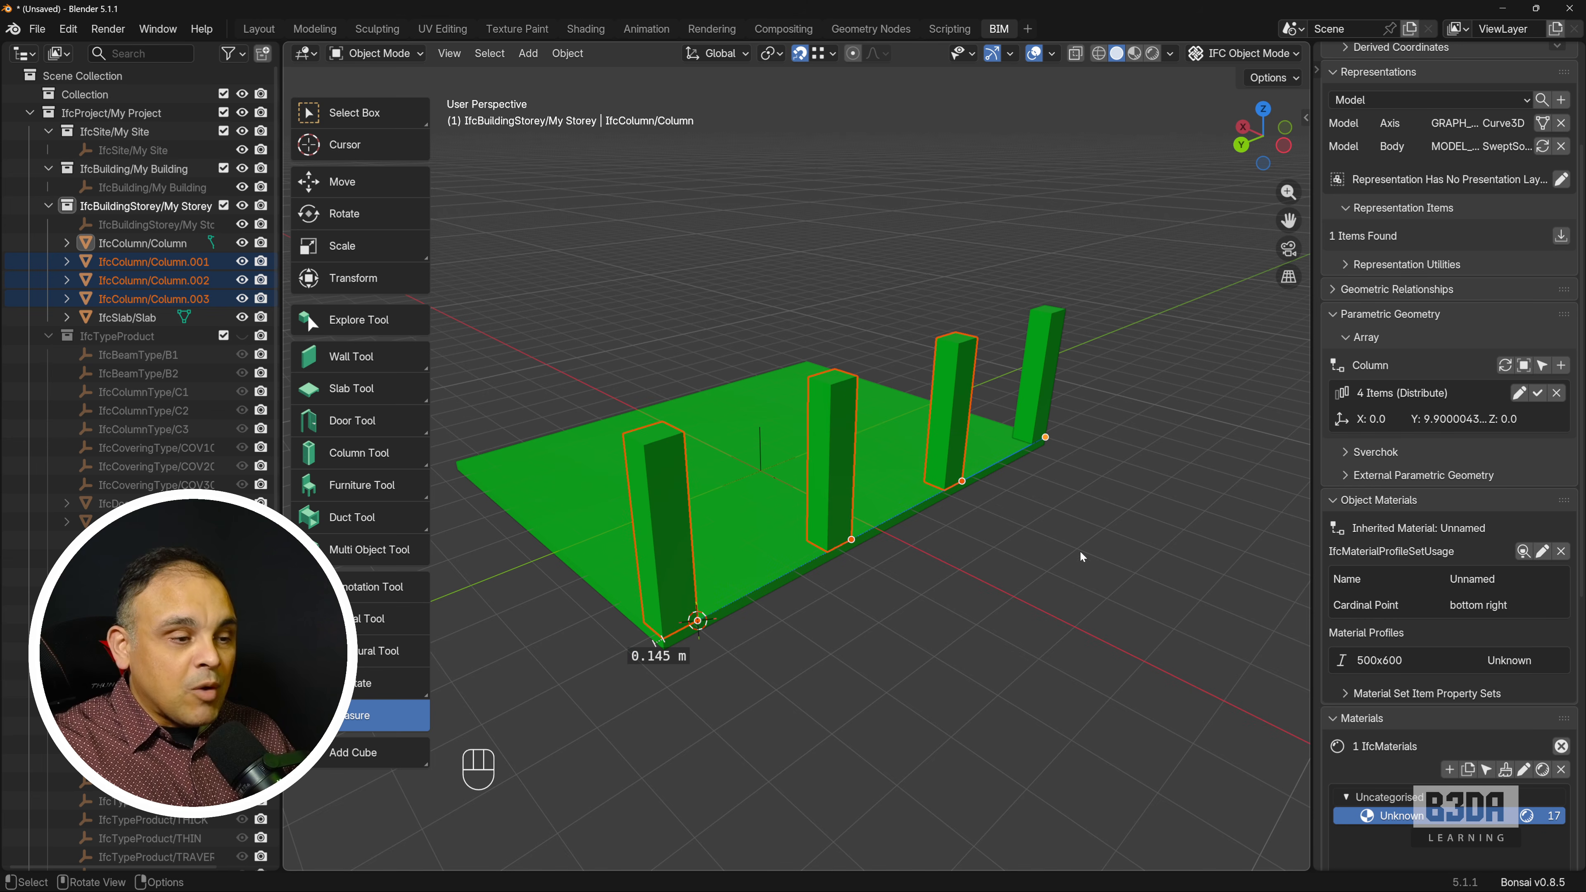
Delete the leftover ruler at the base of the last column in the row.
{"action": "middle_click_drag", "start_coordinate": [909, 577], "coordinate": [670, 550]}
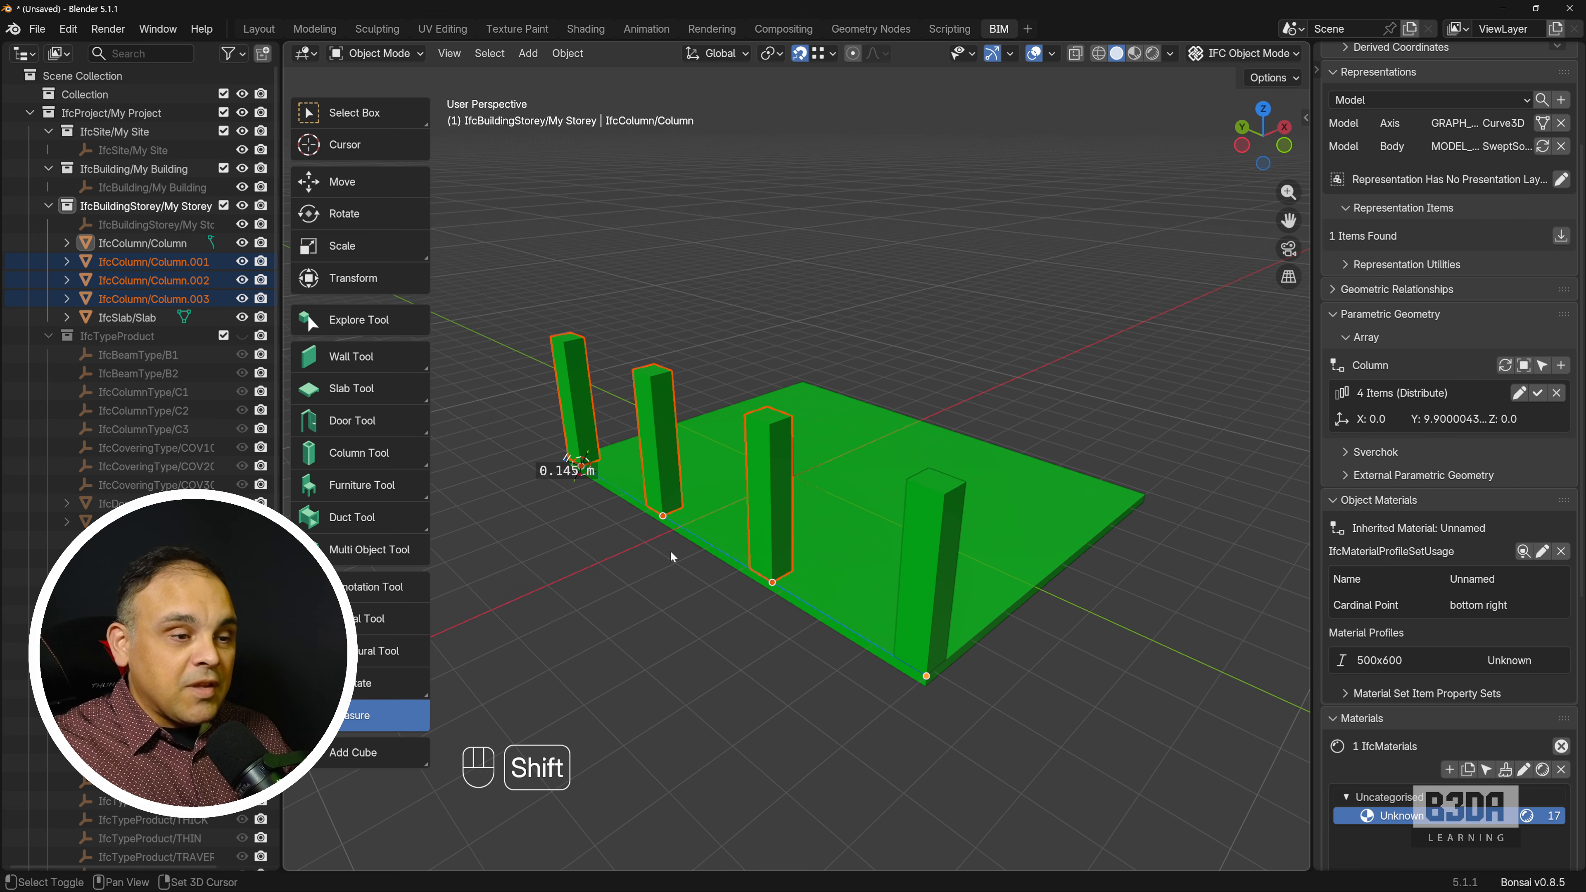
{"action": "left_click_drag", "start_coordinate": [565, 457], "coordinate": [499, 455]}
{"action": "key", "text": "Delete"}
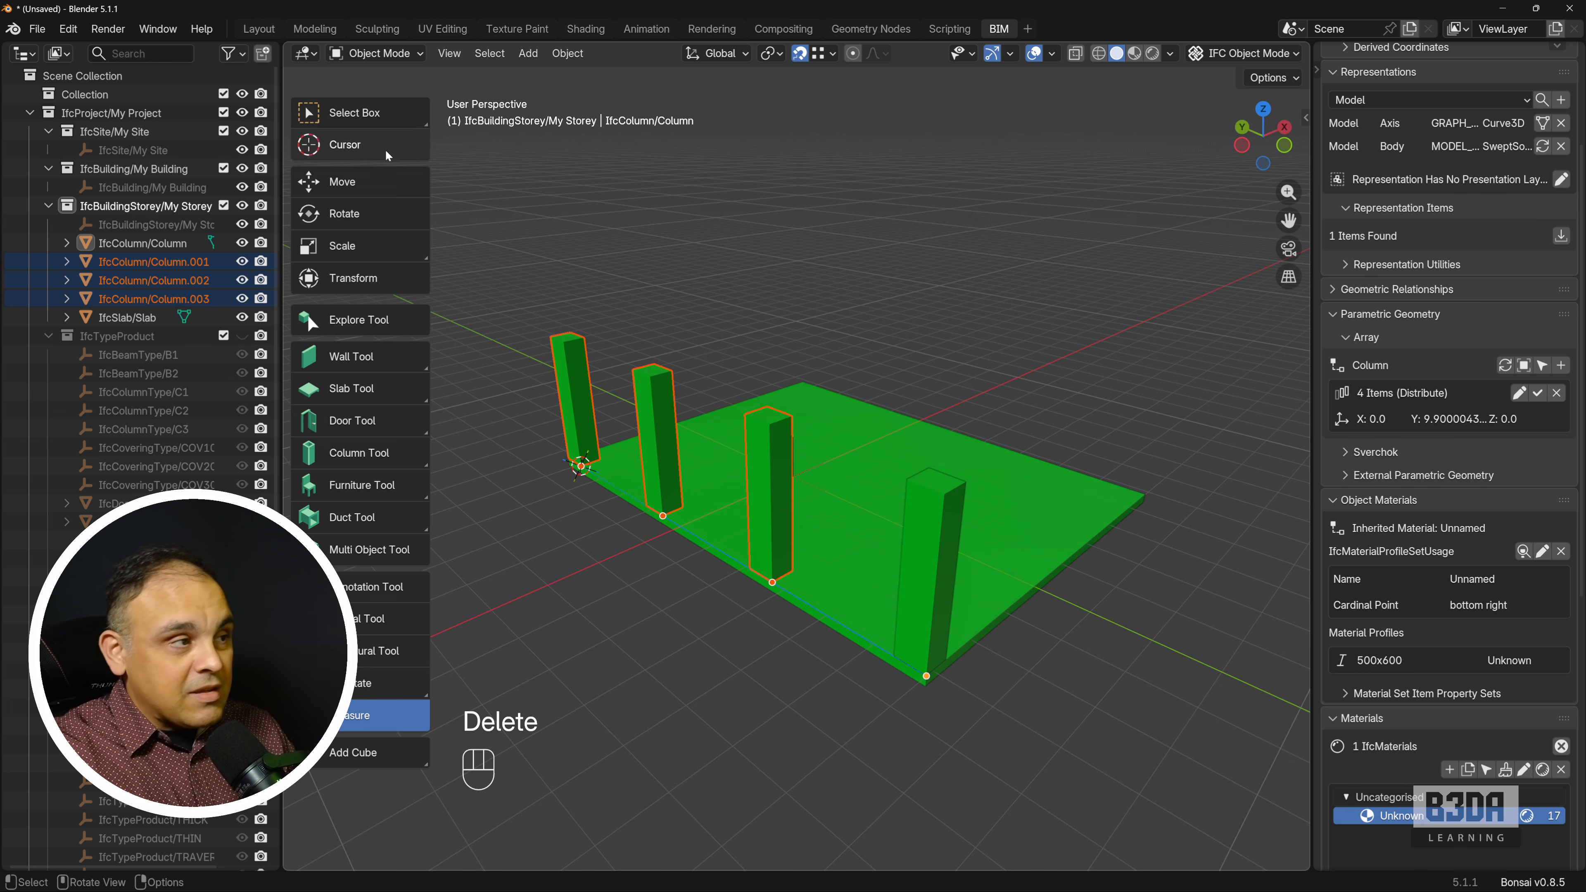
Select all four array columns with the Explore Tool and duplicate them about 4.9 m along the X axis.
{"action": "left_click", "coordinate": [359, 320]}
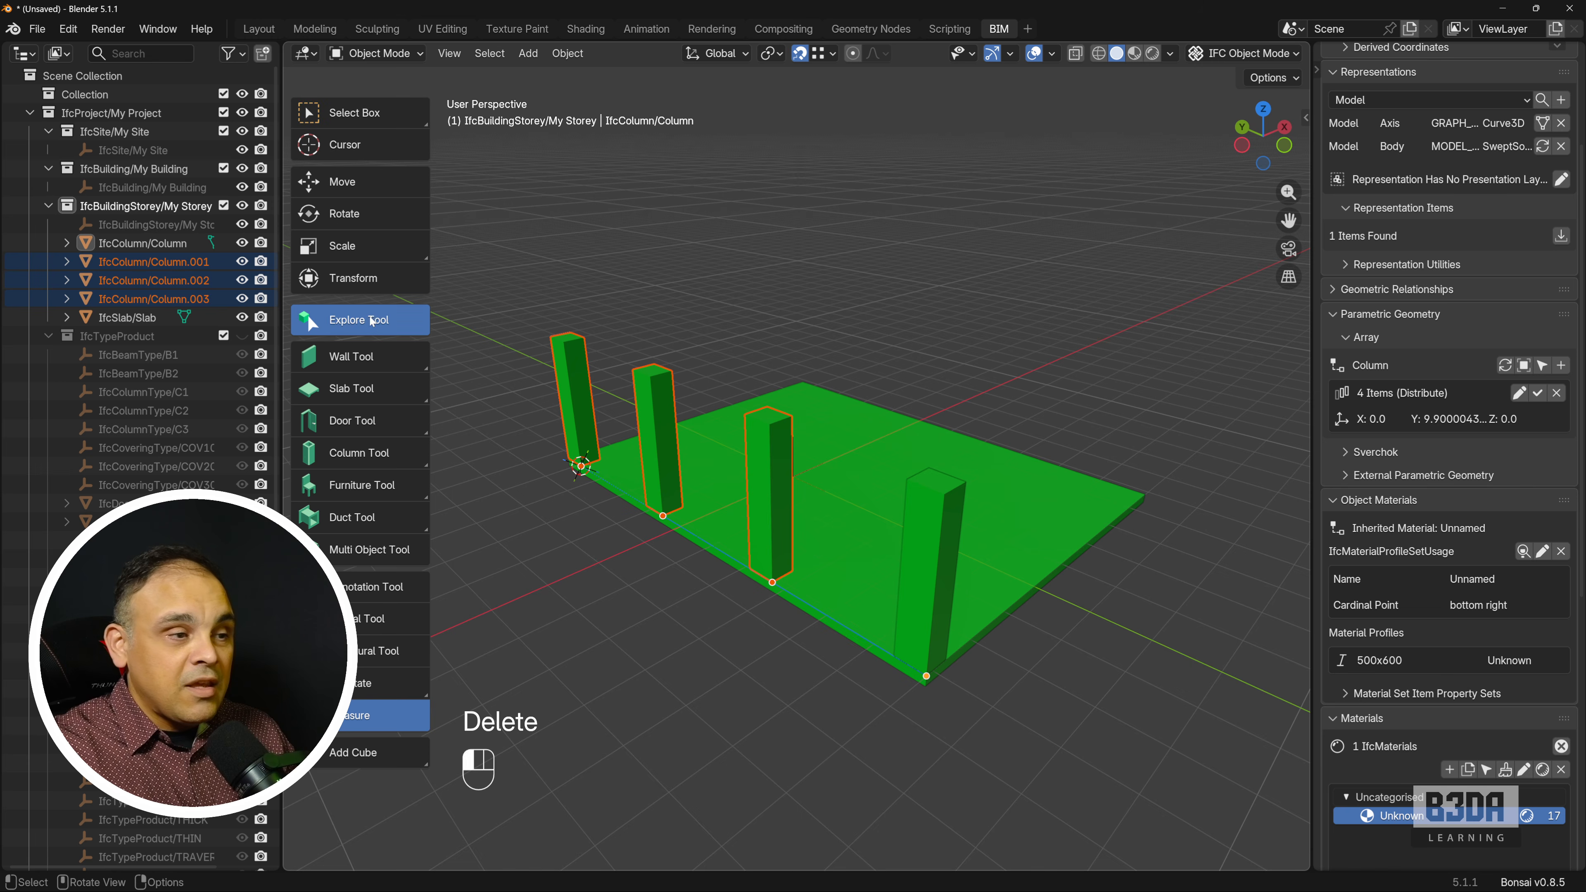
{"action": "left_click", "coordinate": [909, 546]}
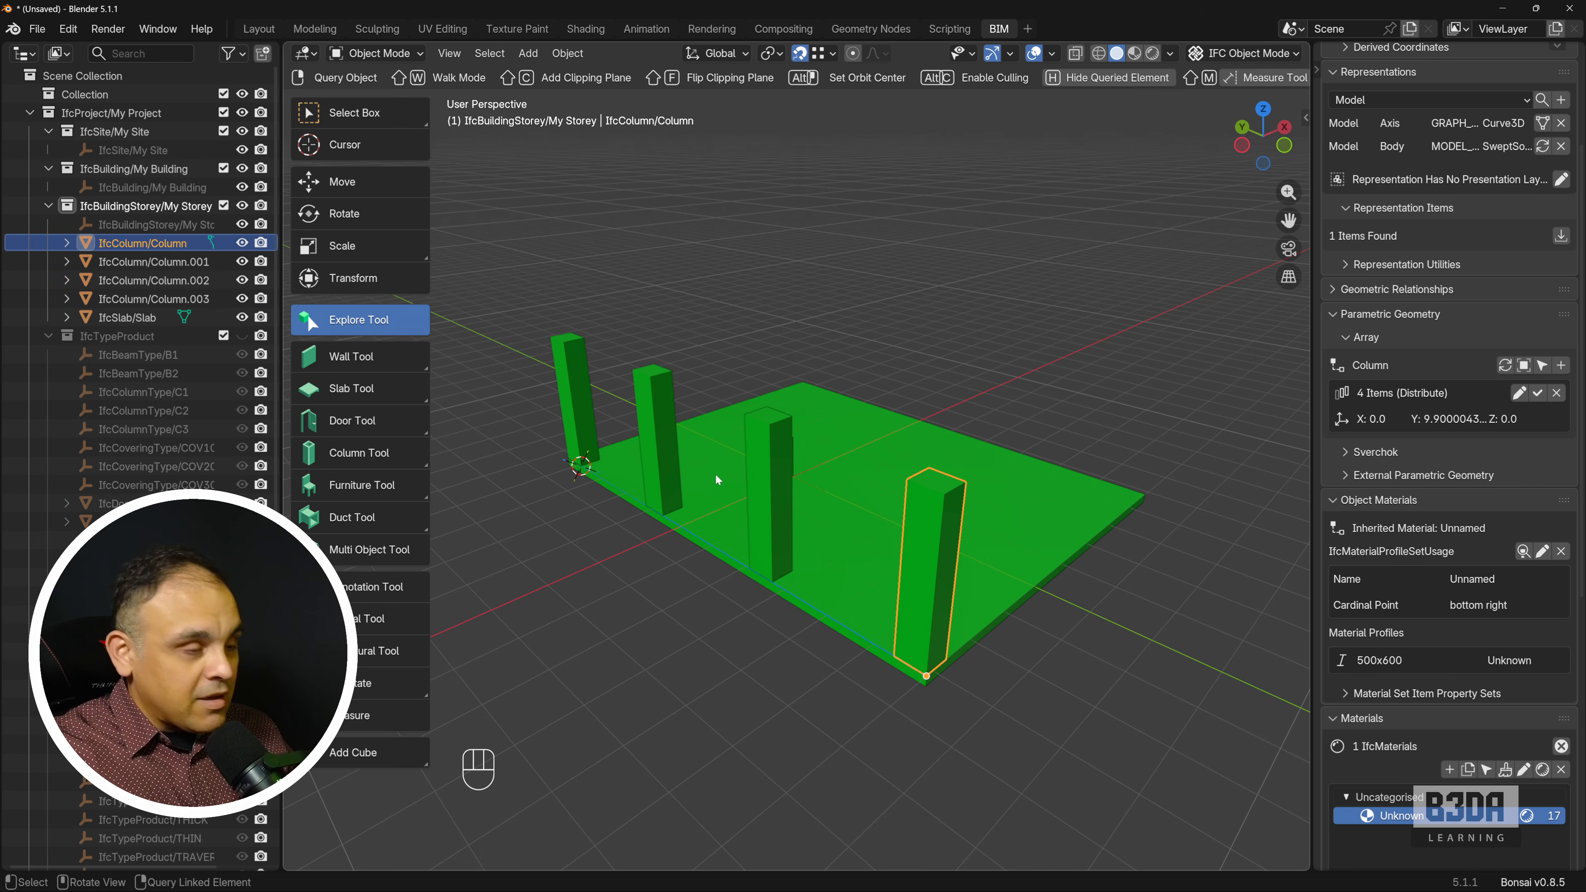
{"action": "left_click", "coordinate": [759, 467], "text": "shift"}
{"action": "left_click", "coordinate": [643, 428], "text": "shift"}
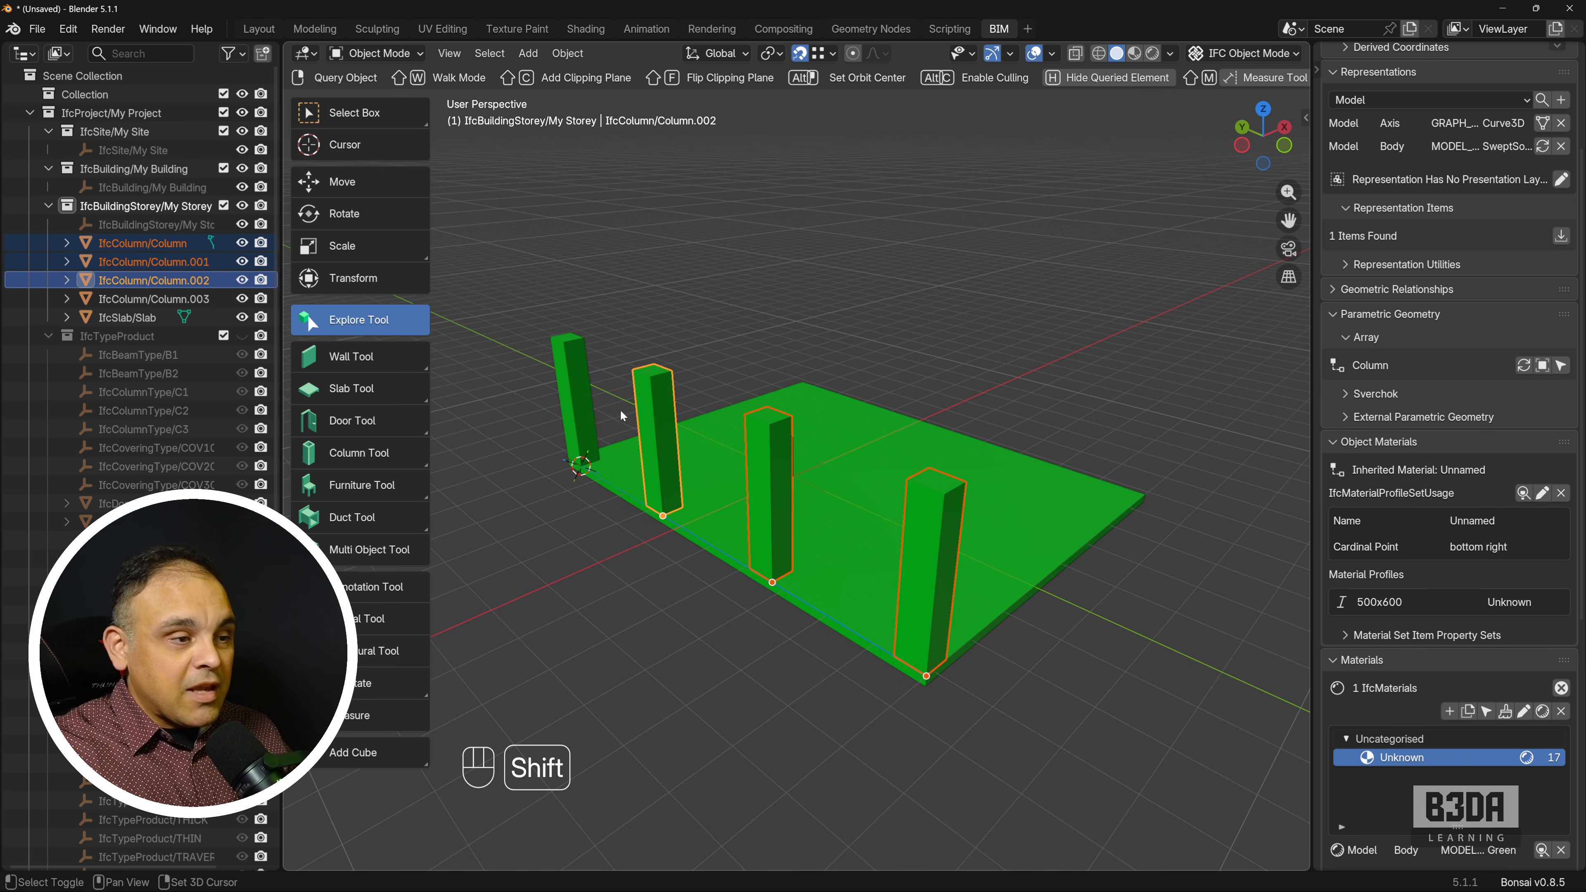
{"action": "left_click", "coordinate": [577, 399], "text": "shift"}
{"action": "key", "text": "shift+d"}
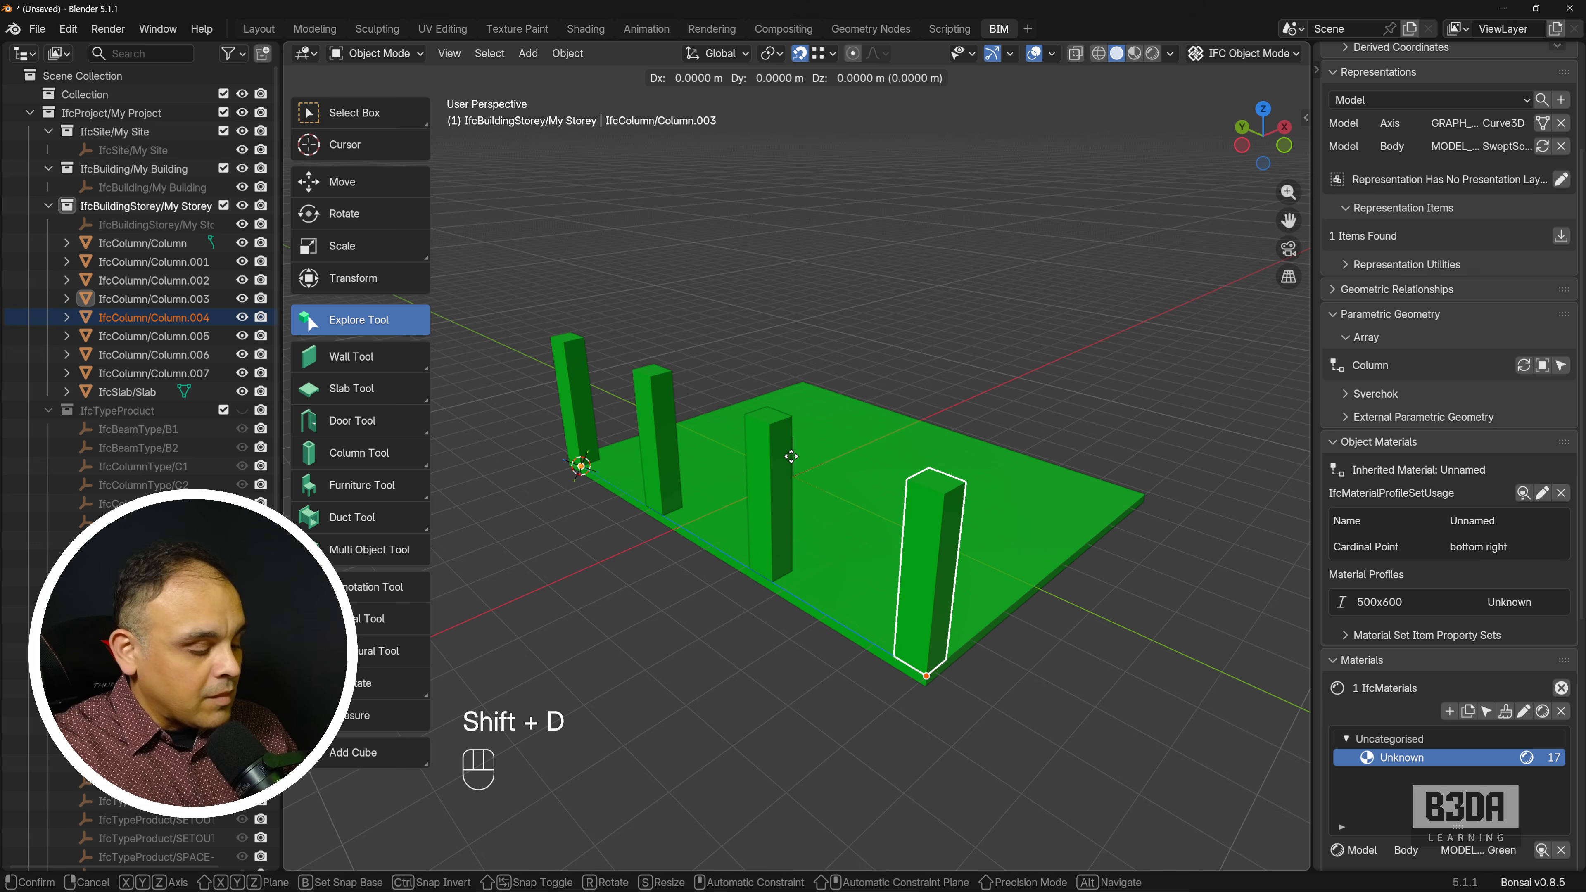
{"action": "key", "text": "x"}
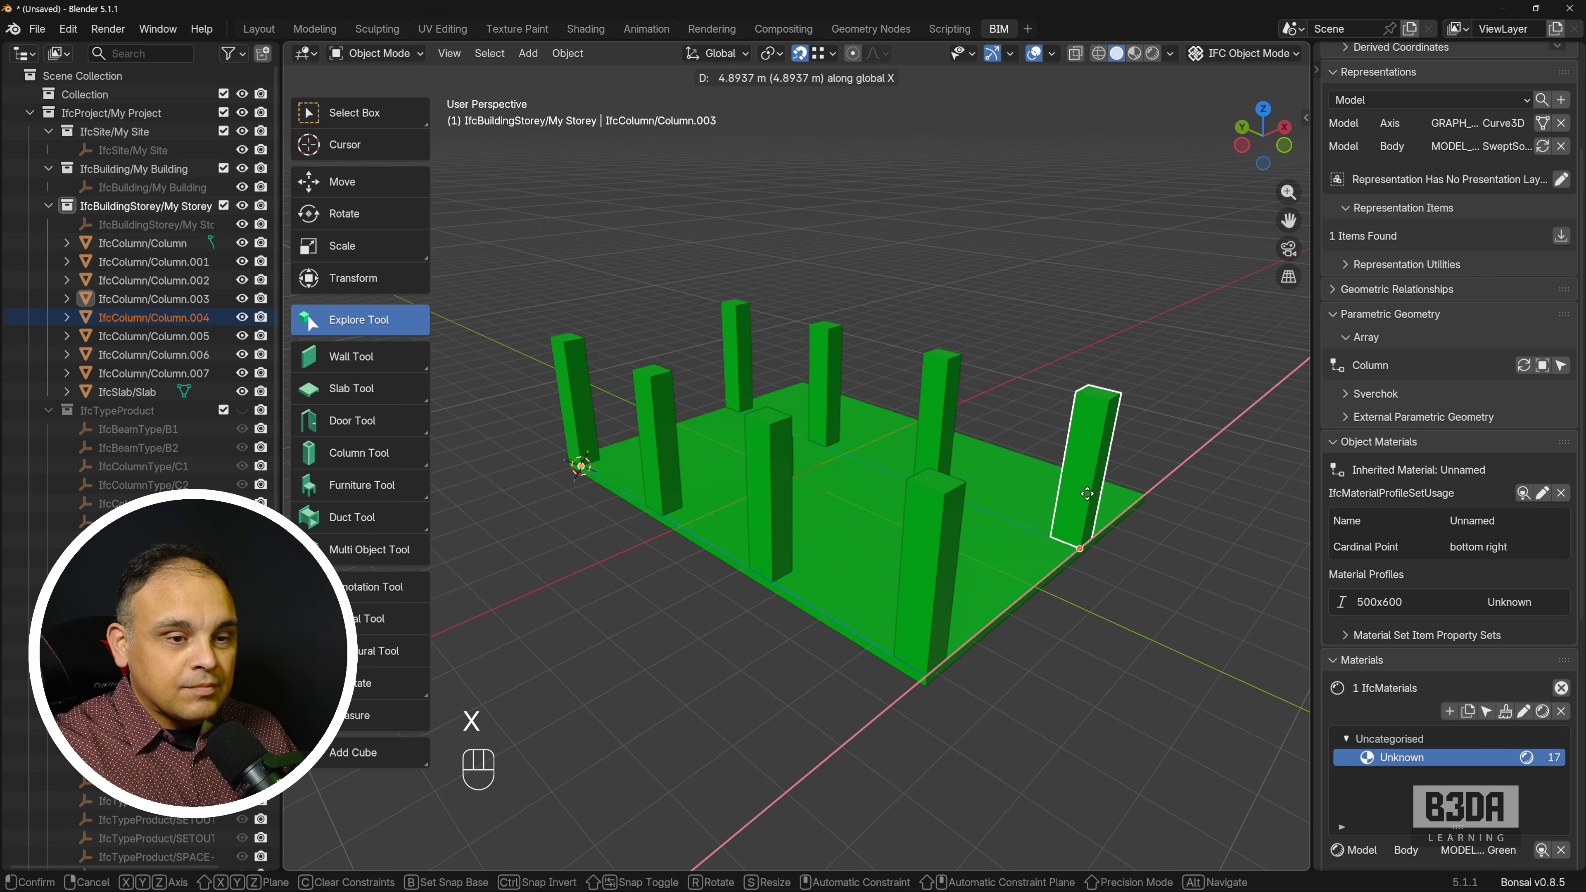
{"action": "left_click", "coordinate": [1087, 493]}
Move the duplicated row from its first column's outer base corner so that it snaps onto the slab's opposite corner.
{"action": "middle_click_drag", "start_coordinate": [1080, 488], "coordinate": [904, 574]}
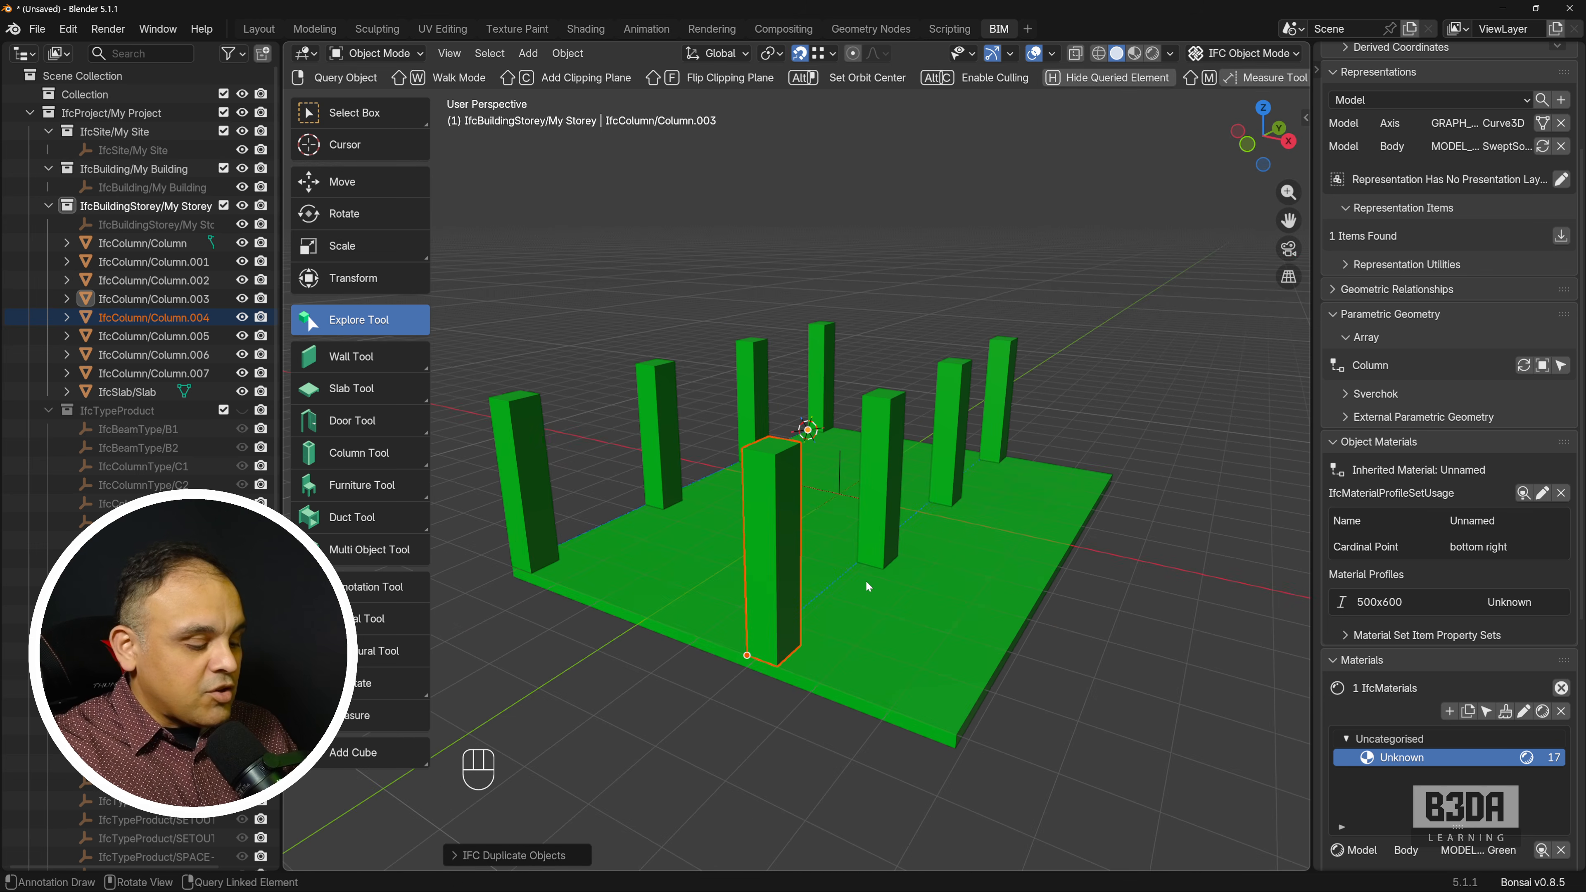
{"action": "key", "text": "g"}
{"action": "key", "text": "b"}
{"action": "left_click", "coordinate": [777, 666]}
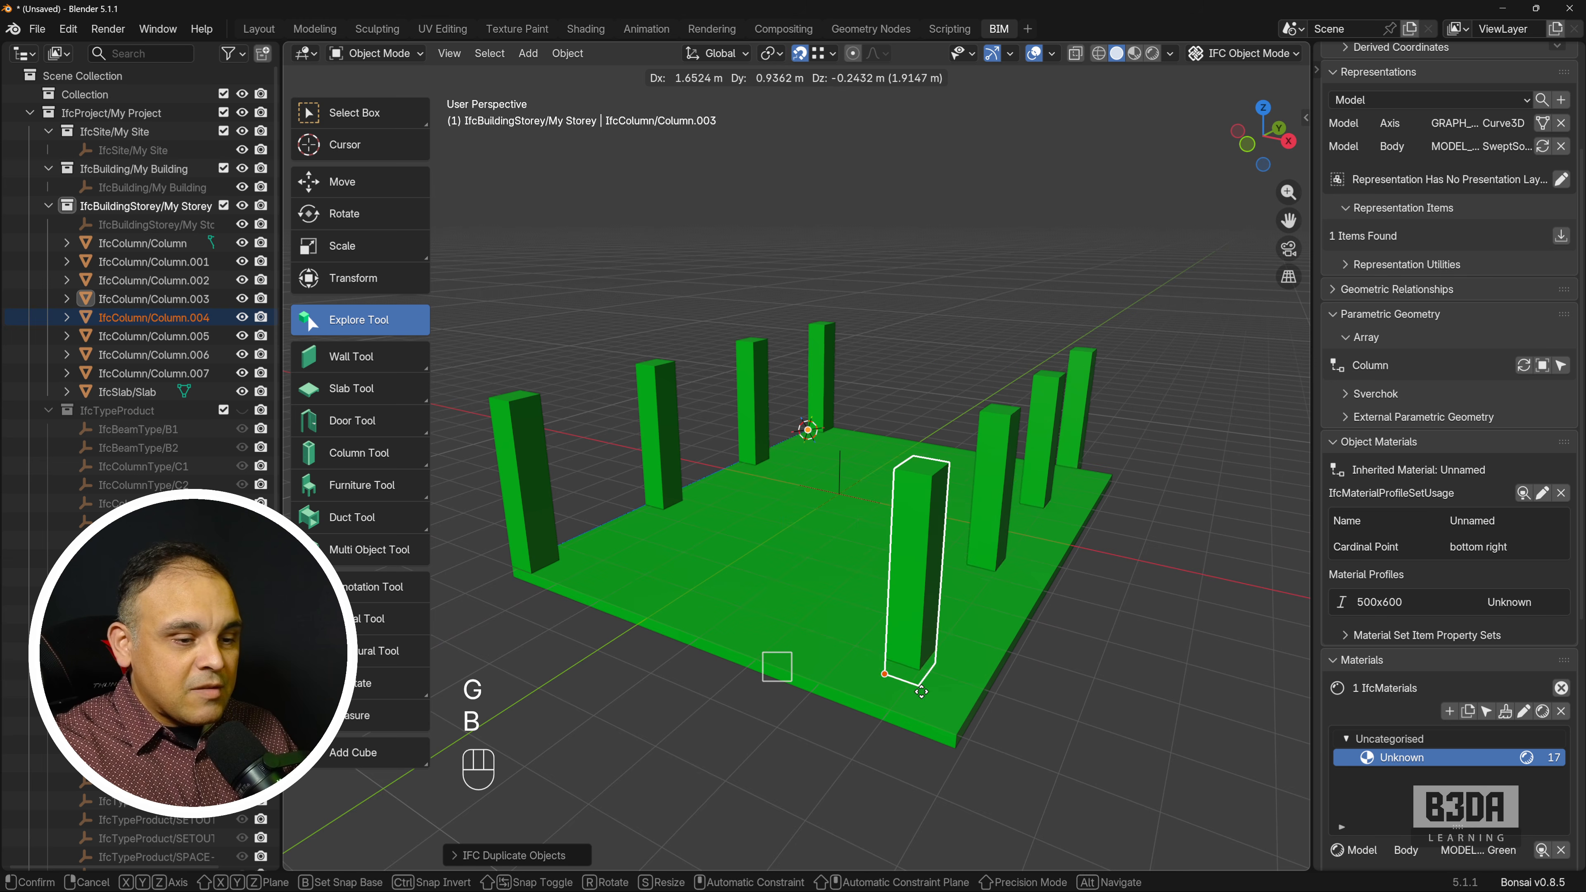
{"action": "left_click", "coordinate": [955, 737]}
Try to delete the duplicated row's parent column at the slab corner directly.
{"action": "middle_click_drag", "start_coordinate": [781, 745], "coordinate": [669, 729]}
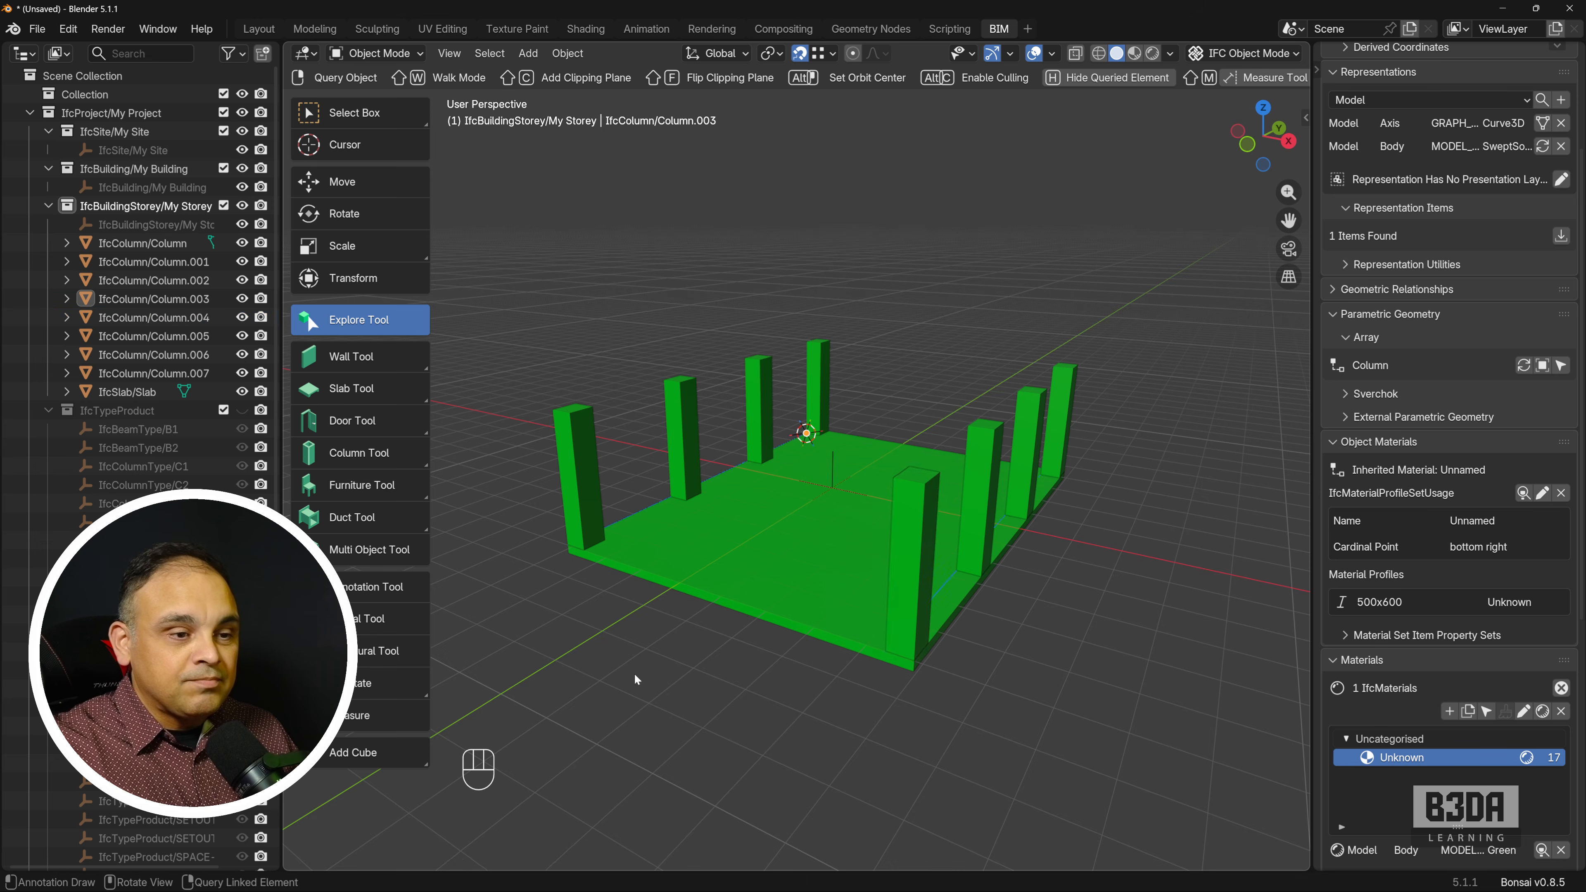
{"action": "middle_click_drag", "start_coordinate": [635, 673], "coordinate": [813, 657]}
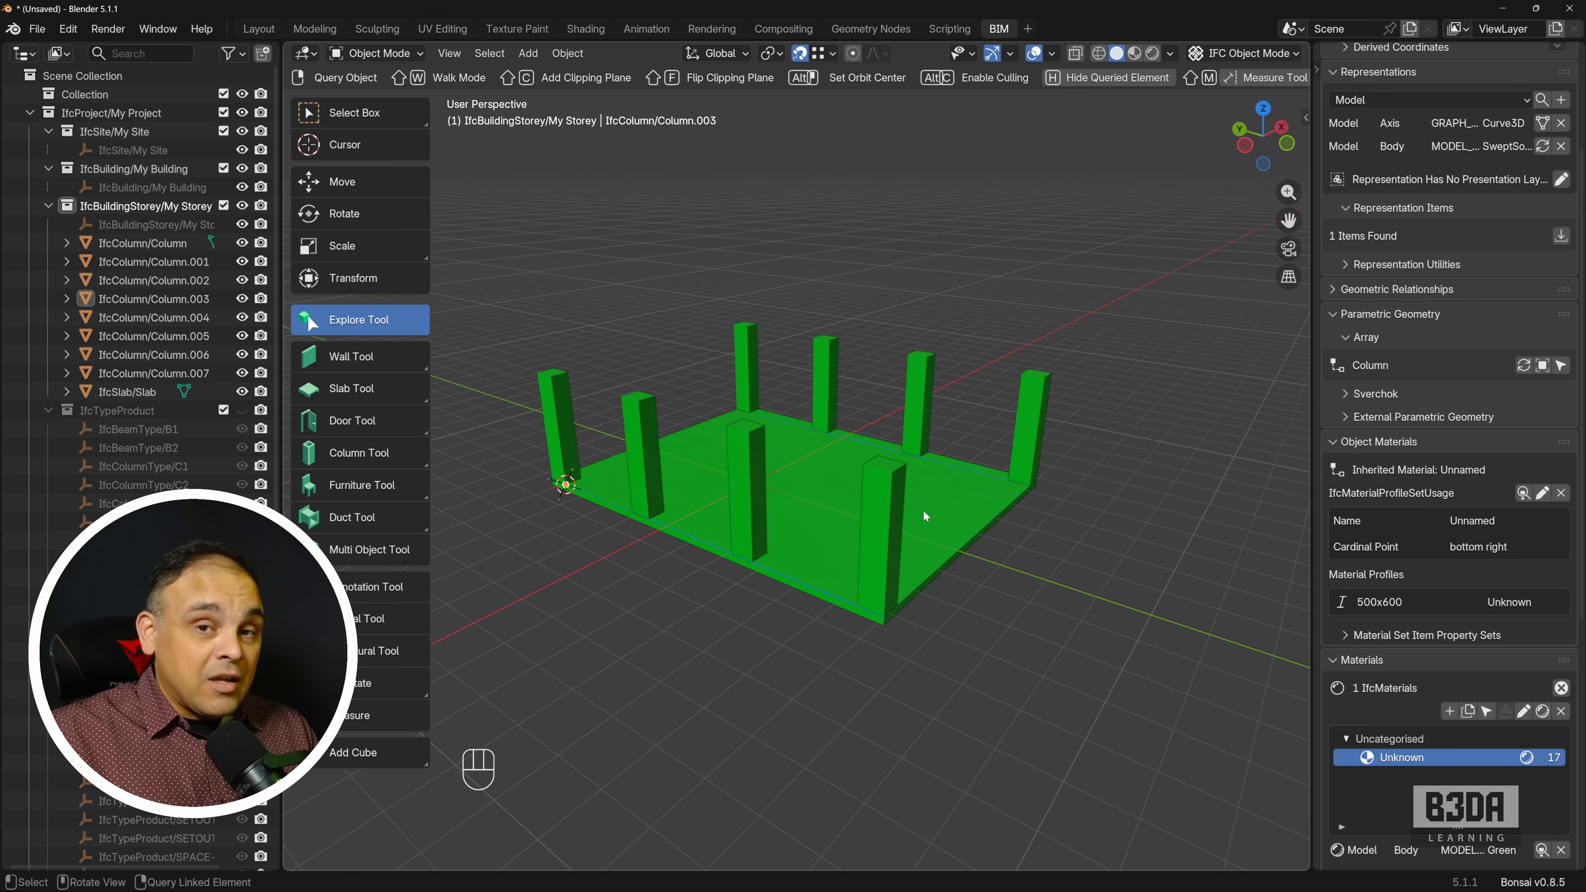
{"action": "left_click", "coordinate": [1030, 414]}
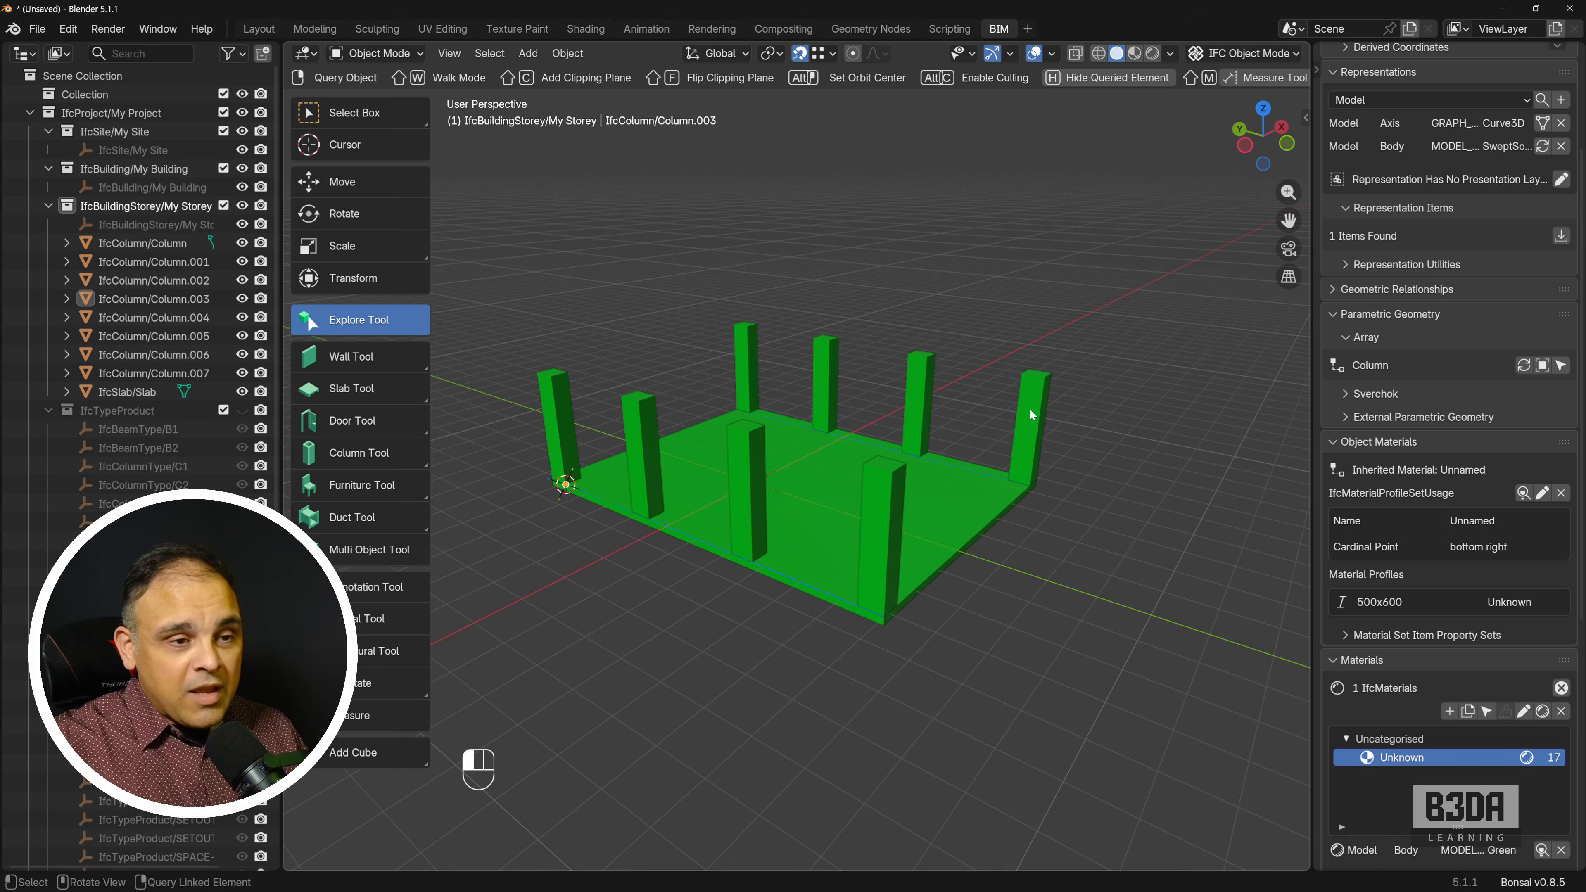
{"action": "key", "text": "Delete"}
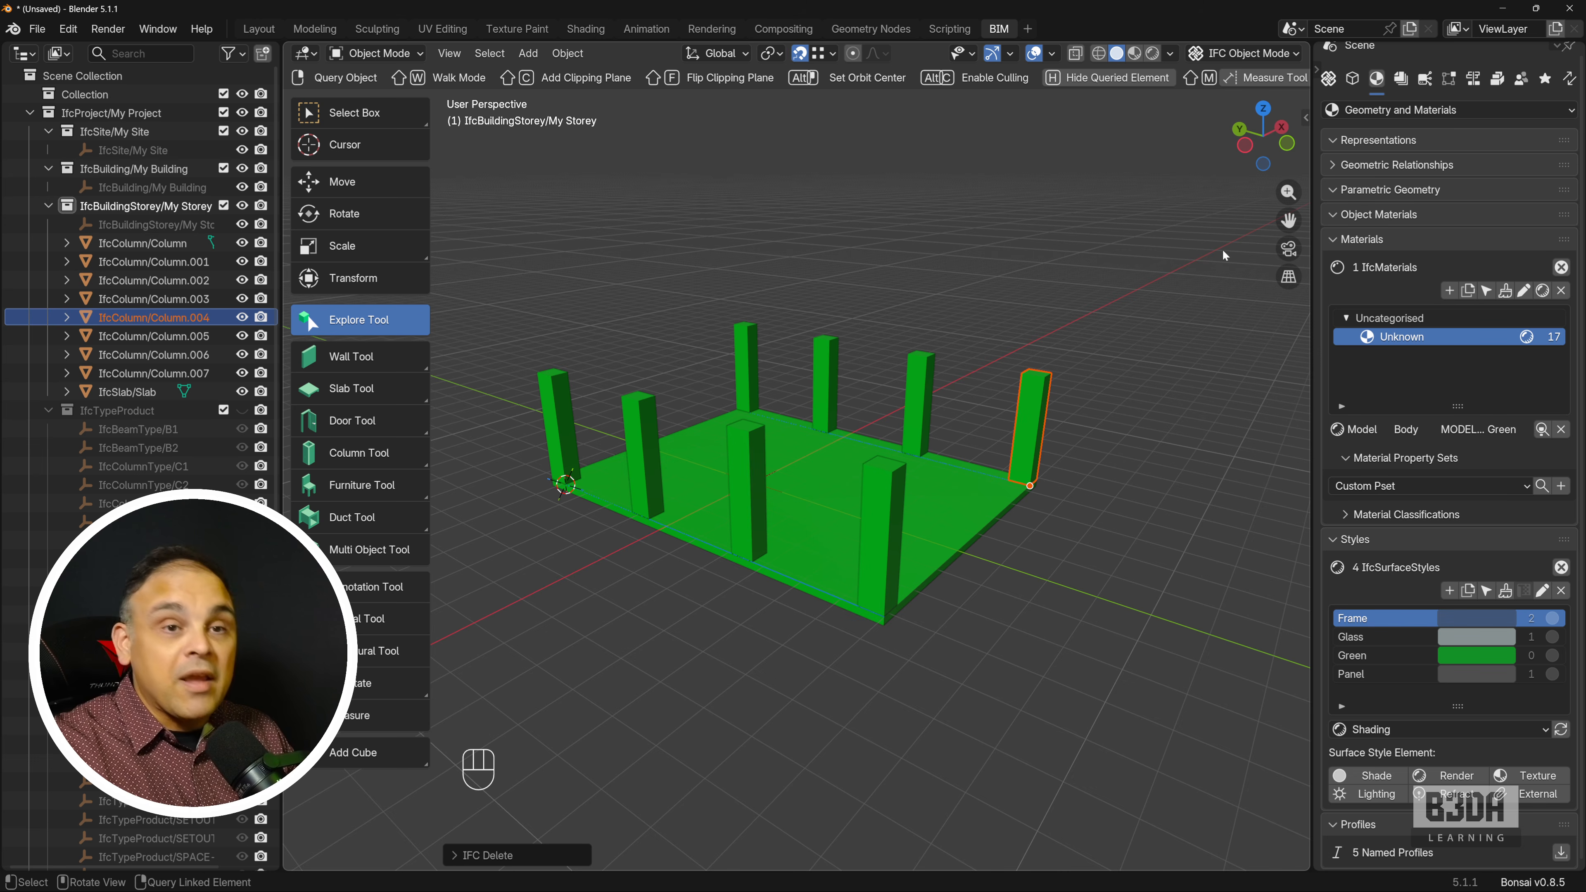
Remove the array from the duplicated row's parent column in its parametric geometry settings, and delete that column.
{"action": "scroll", "coordinate": [1391, 252], "scroll_direction": "up", "scroll_amount": 1}
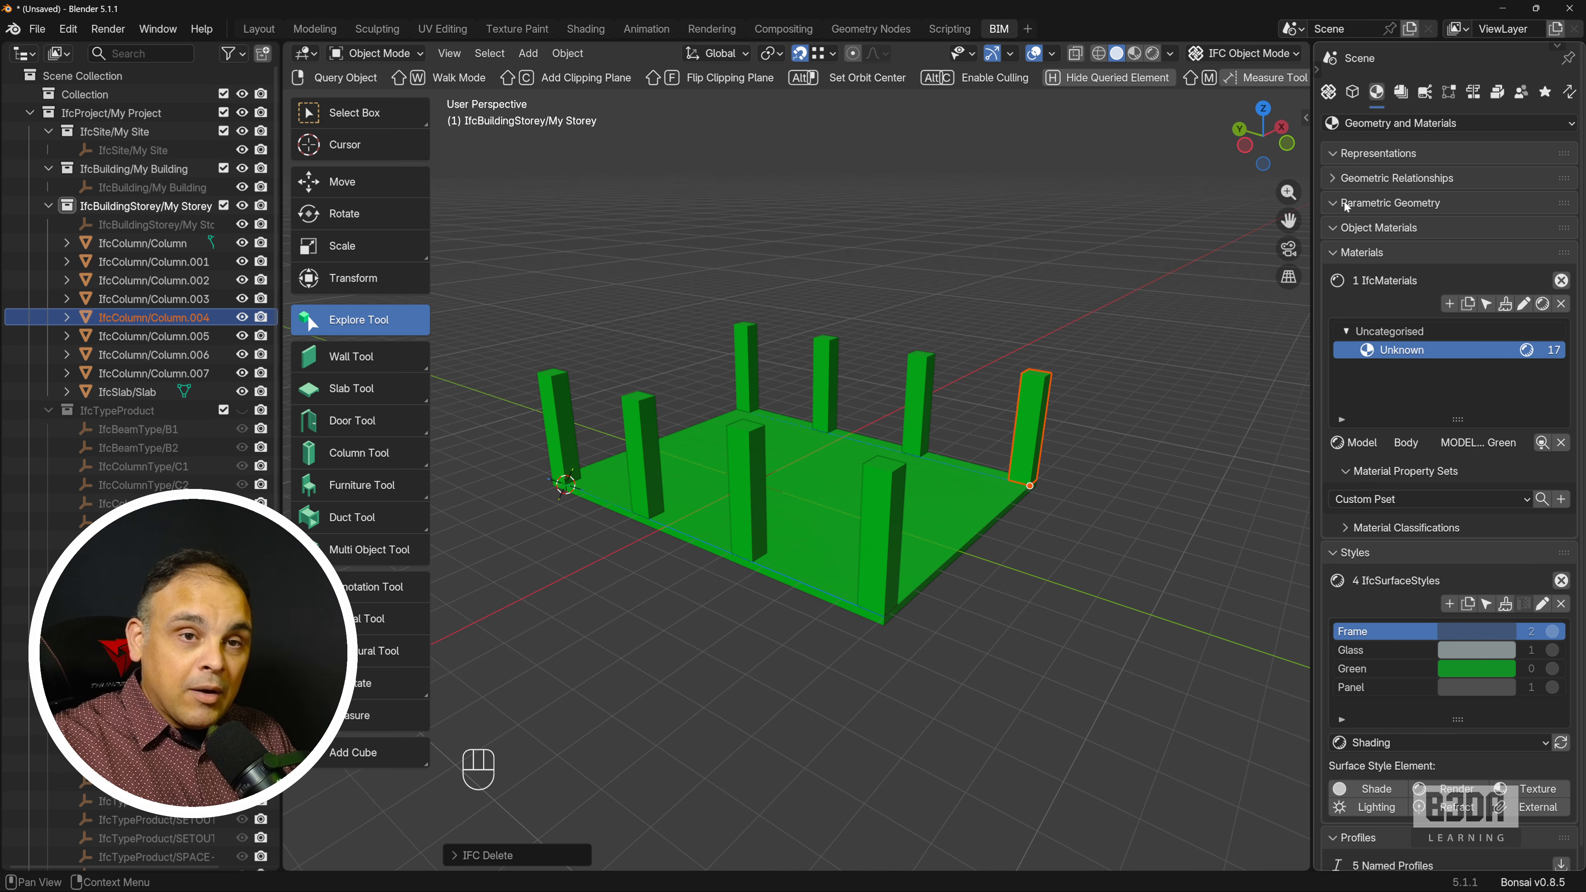
{"action": "left_click", "coordinate": [1030, 425]}
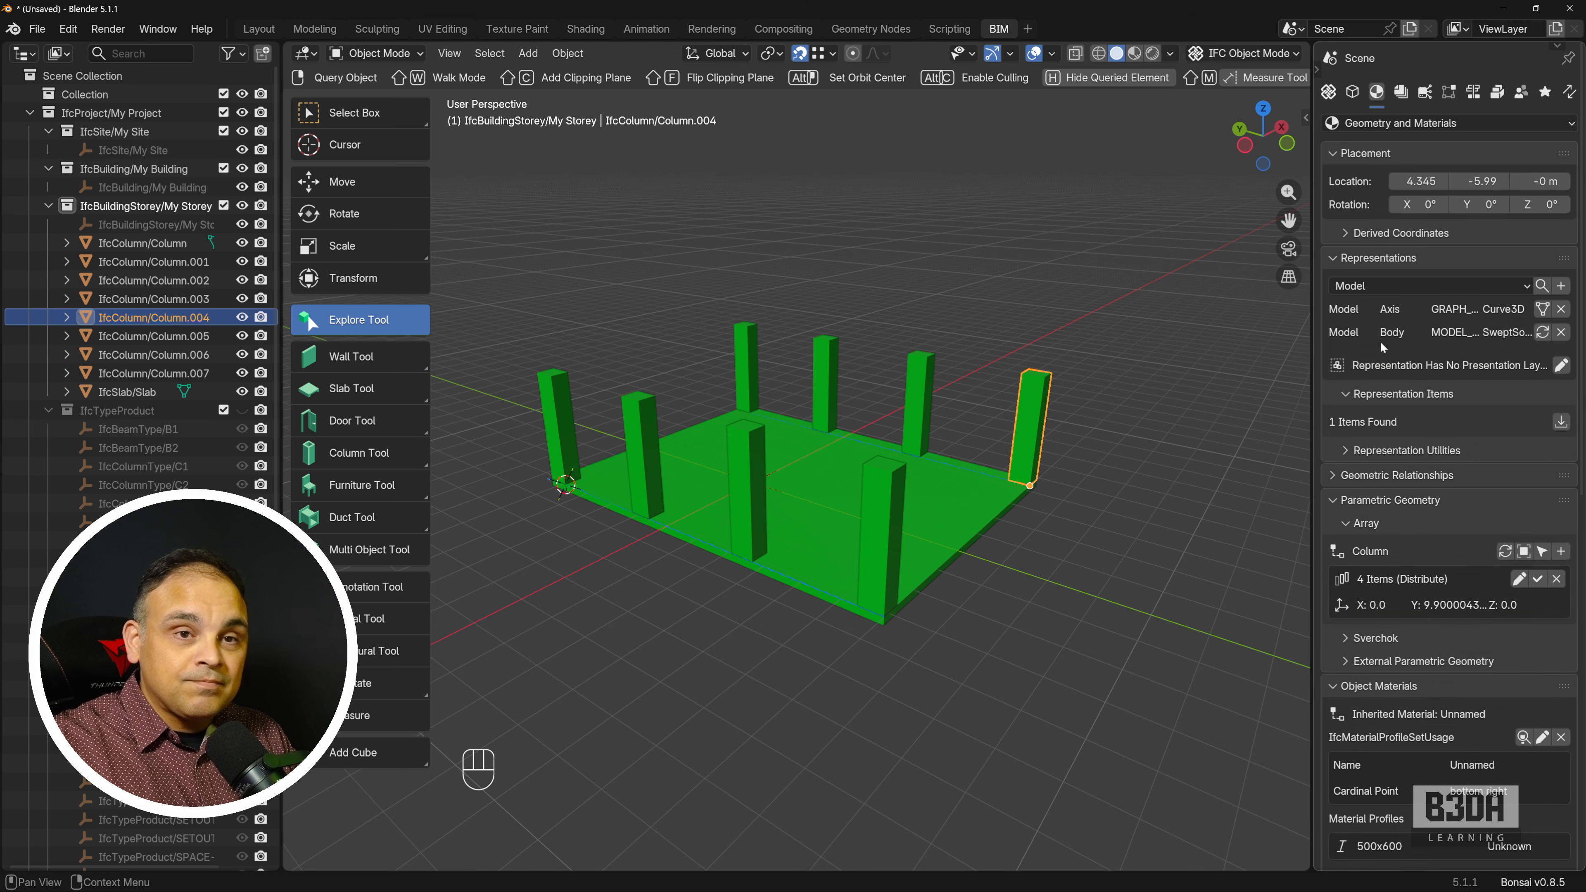
{"action": "scroll", "coordinate": [1387, 516], "scroll_direction": "down", "scroll_amount": 3}
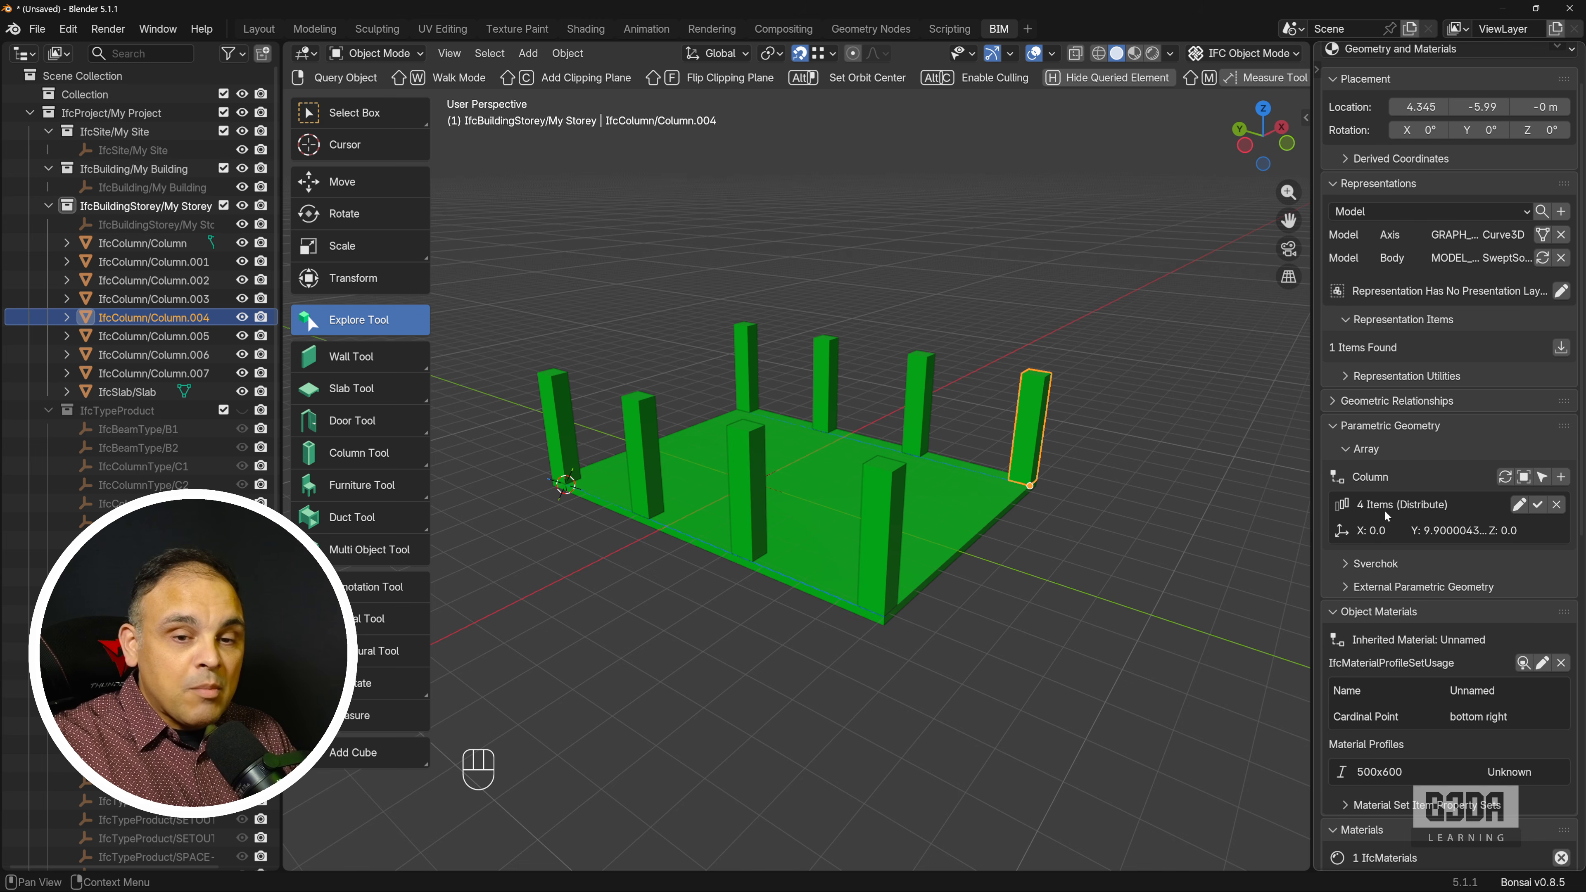
{"action": "left_click", "coordinate": [1557, 506]}
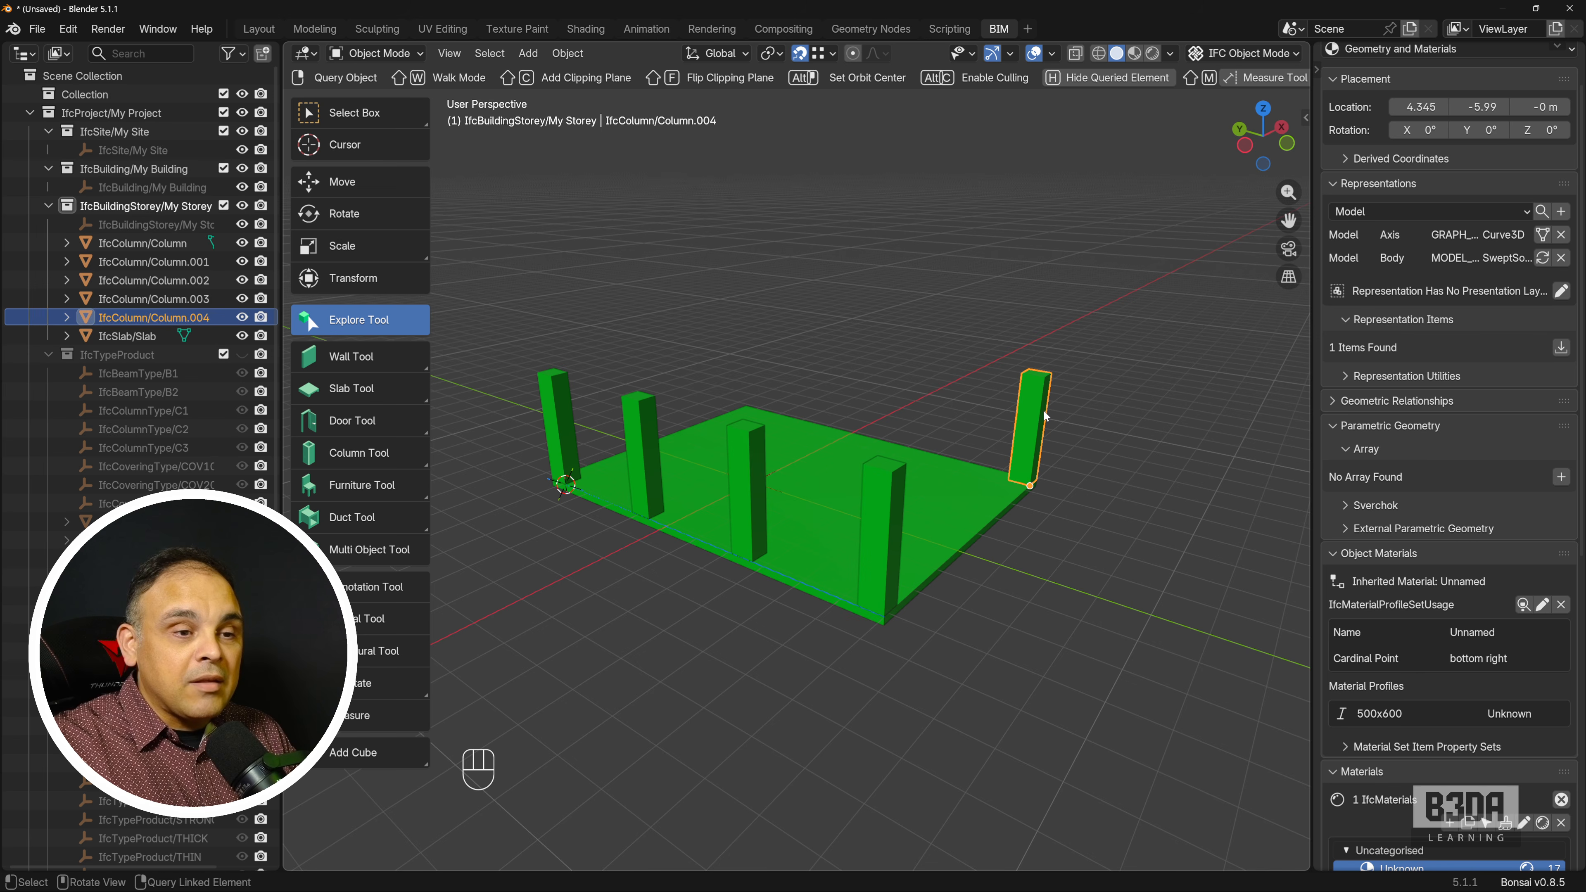
{"action": "key", "text": "Delete"}
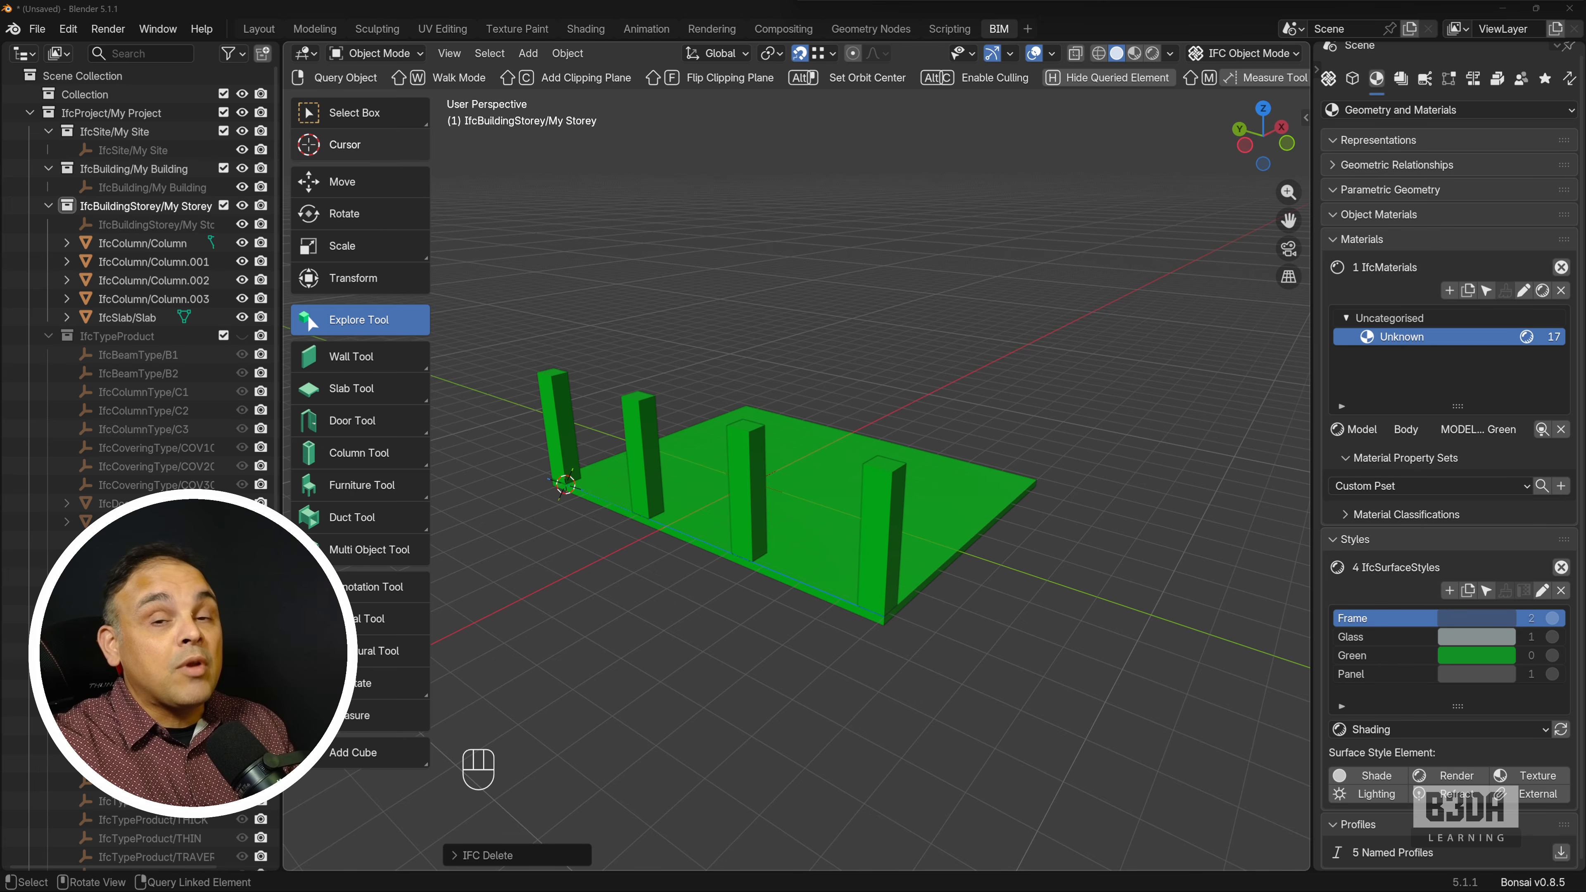
Switch to the browser and look over the Udemy course page "Blender for Architects: Floor Plans to CAD-Style PDFs".
{"action": "left_click_drag", "start_coordinate": [1058, 0], "coordinate": [1200, 168]}
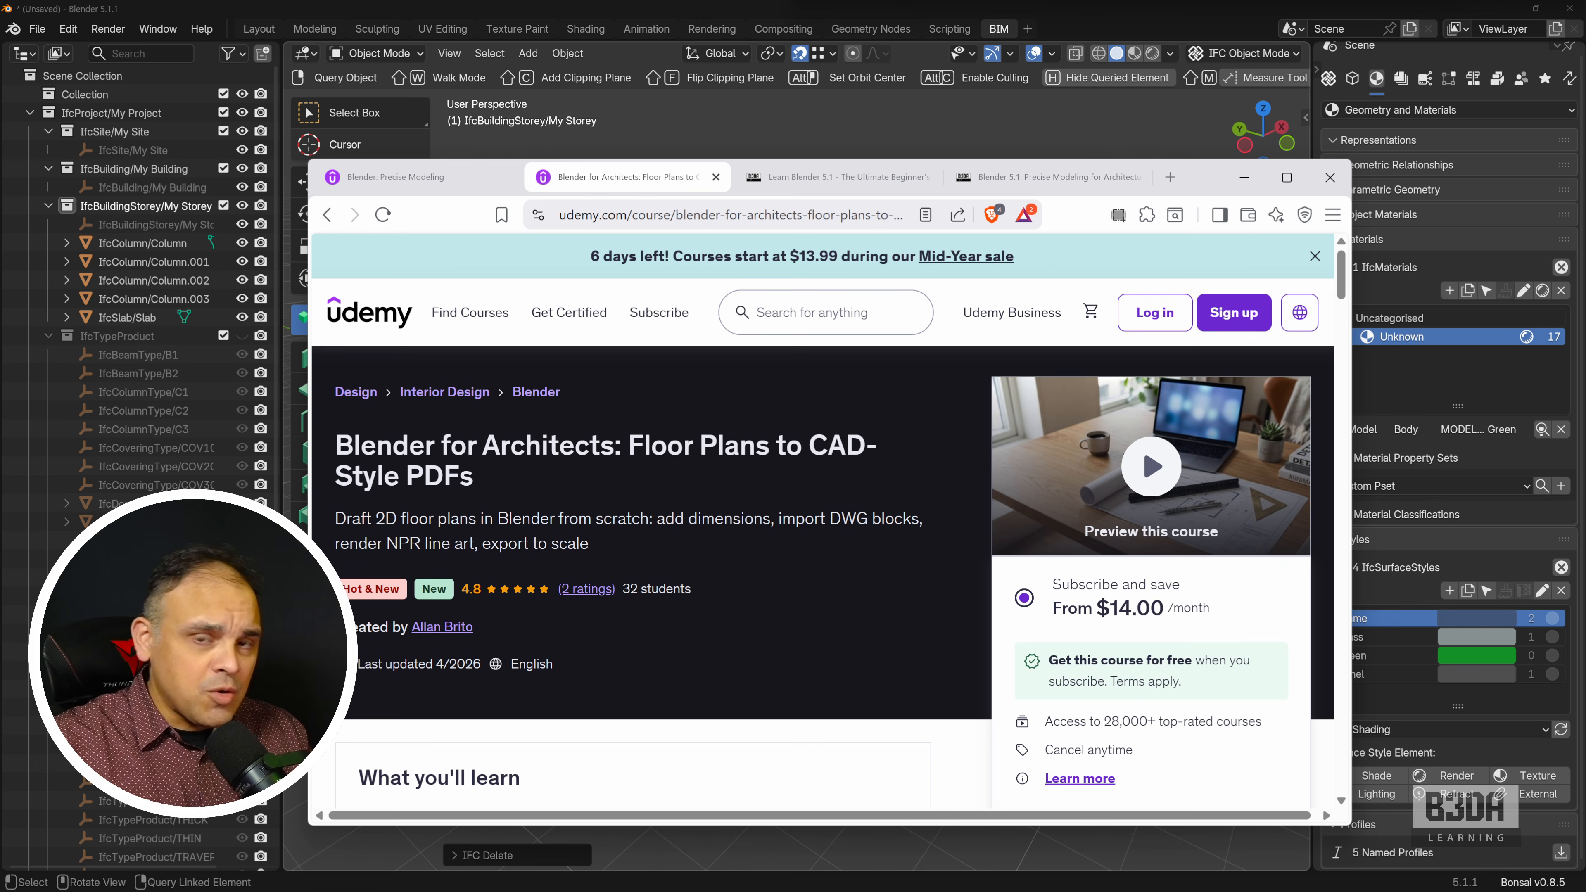
{"action": "scroll", "coordinate": [891, 514], "scroll_direction": "down", "scroll_amount": 5}
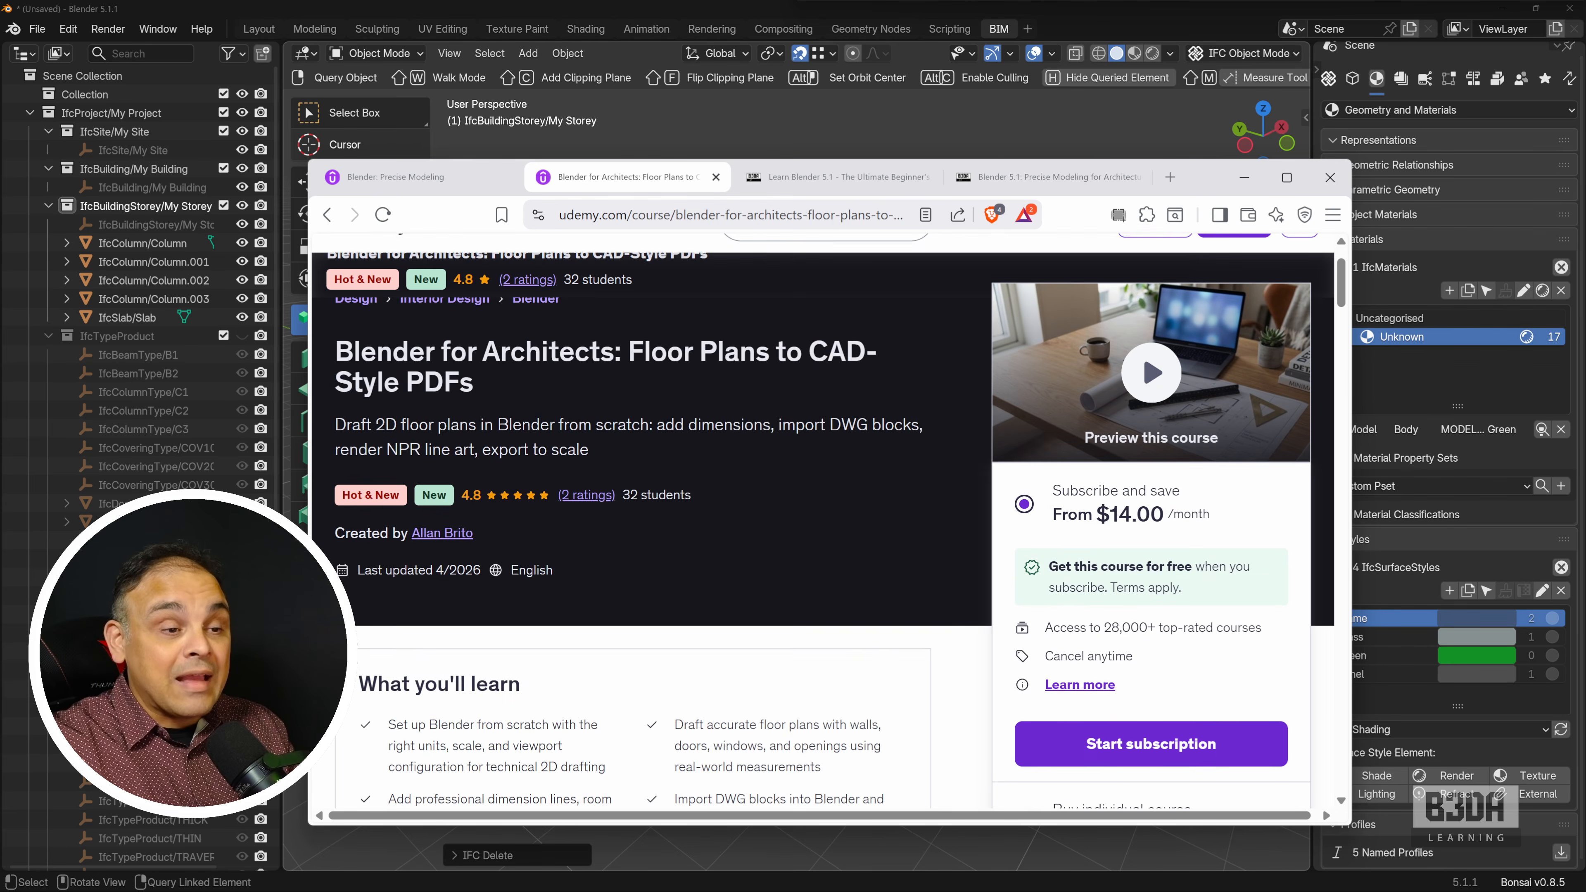
Look over the Udemy course page "Blender: Precise Modeling", including its description and pricing.
{"action": "scroll", "coordinate": [822, 518], "scroll_direction": "up", "scroll_amount": 5}
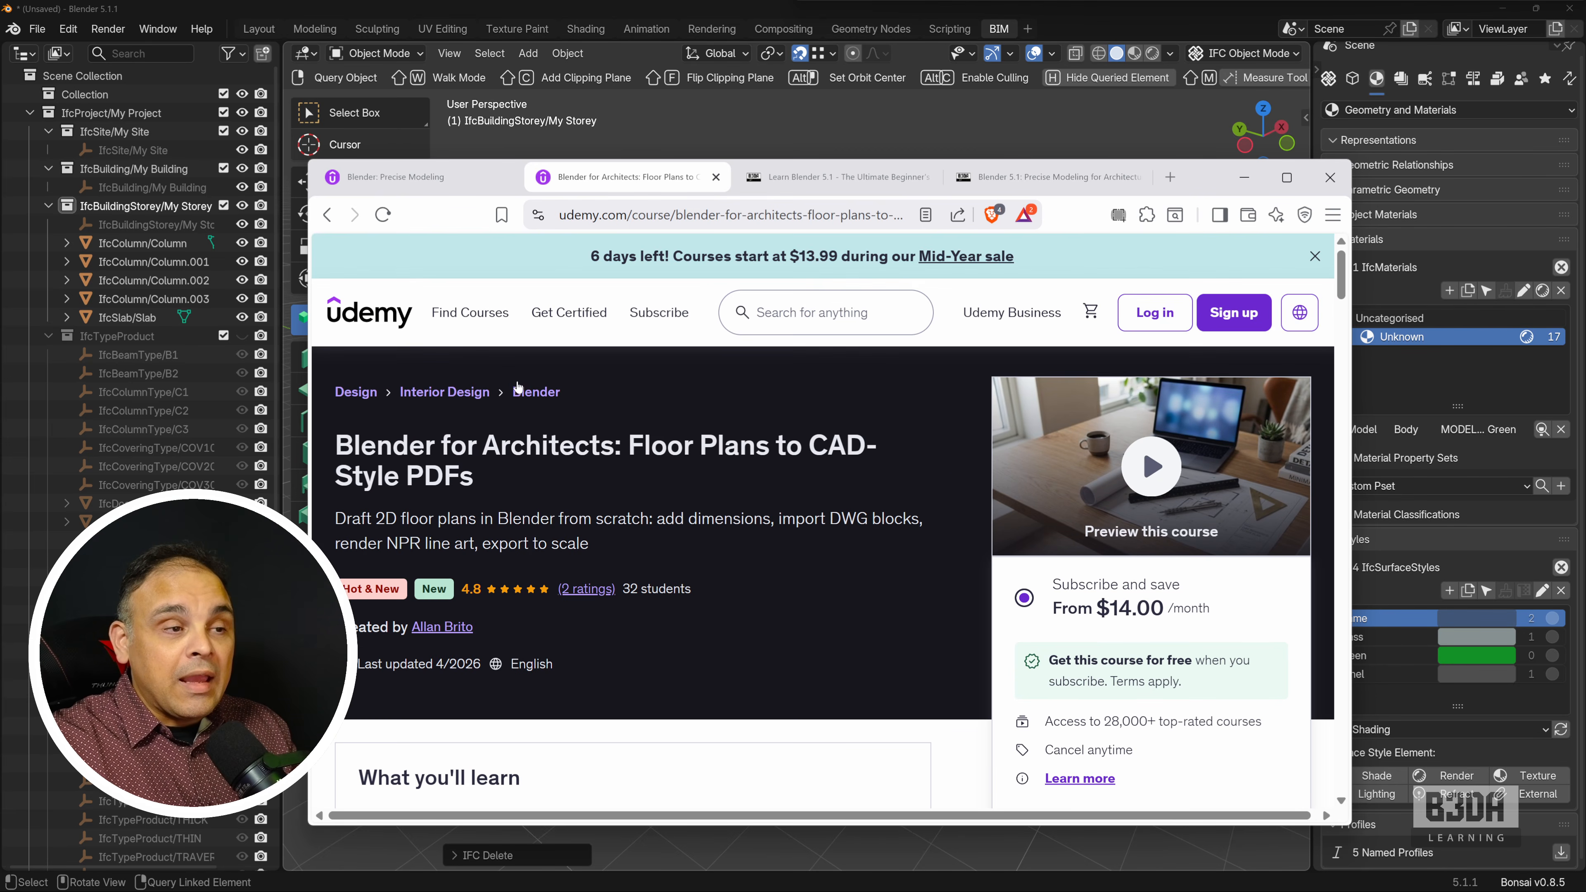
{"action": "left_click", "coordinate": [431, 179]}
{"action": "scroll", "coordinate": [769, 435], "scroll_direction": "down", "scroll_amount": 1}
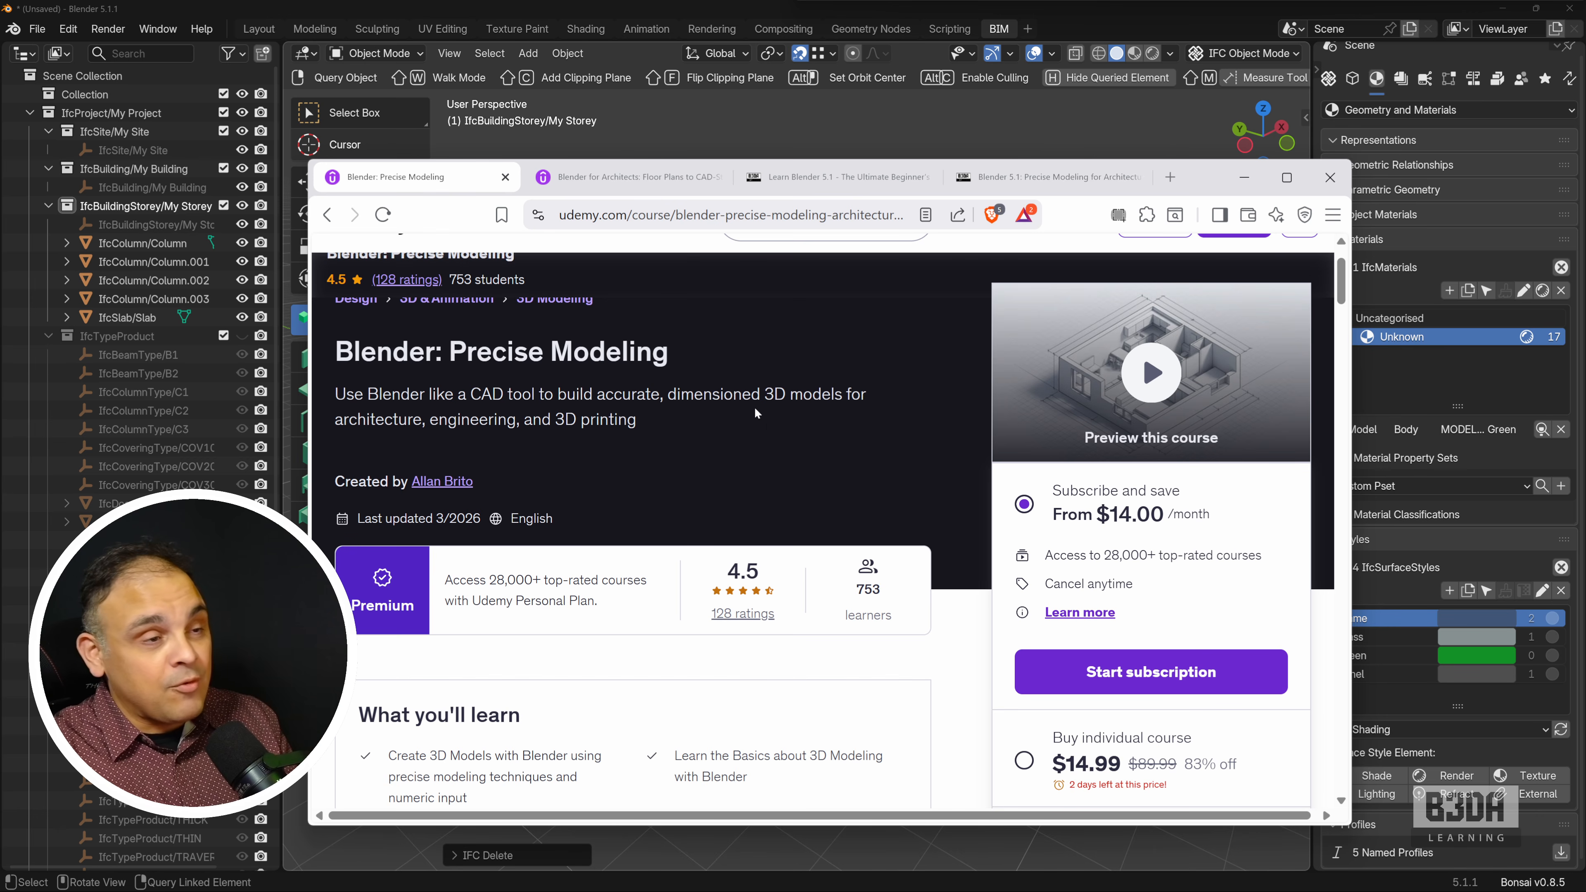
Review the B3DA Learning book page for "Learn Blender 5.1", including its details and the translated editions.
{"action": "left_click", "coordinate": [823, 178]}
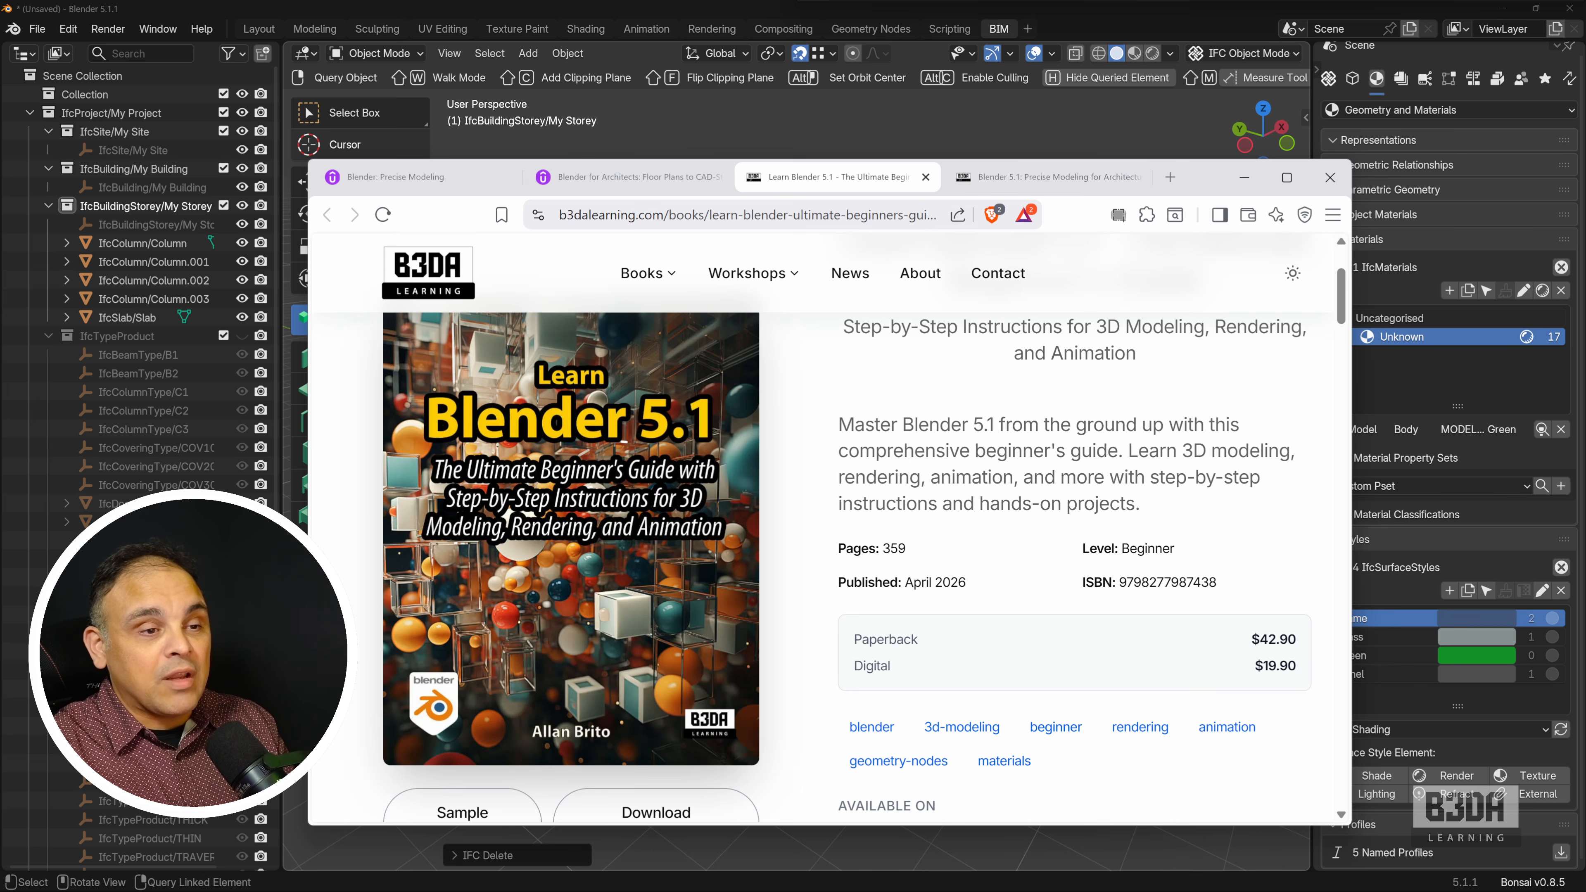
{"action": "scroll", "coordinate": [825, 531], "scroll_direction": "down", "scroll_amount": 3}
{"action": "scroll", "coordinate": [824, 531], "scroll_direction": "up", "scroll_amount": 3}
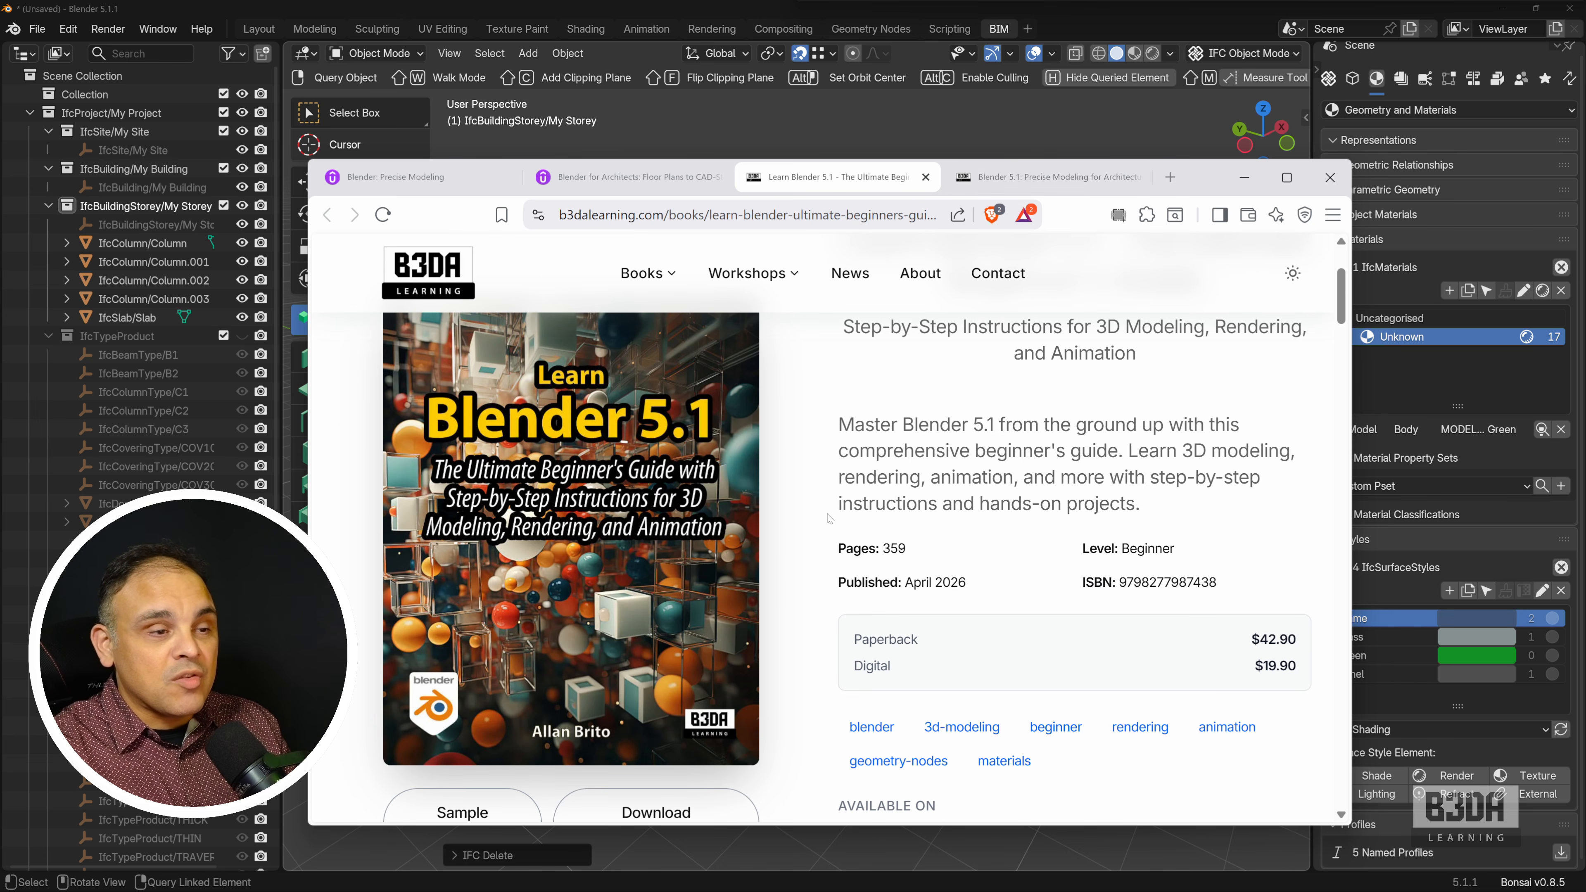
{"action": "scroll", "coordinate": [830, 518], "scroll_direction": "down", "scroll_amount": 15}
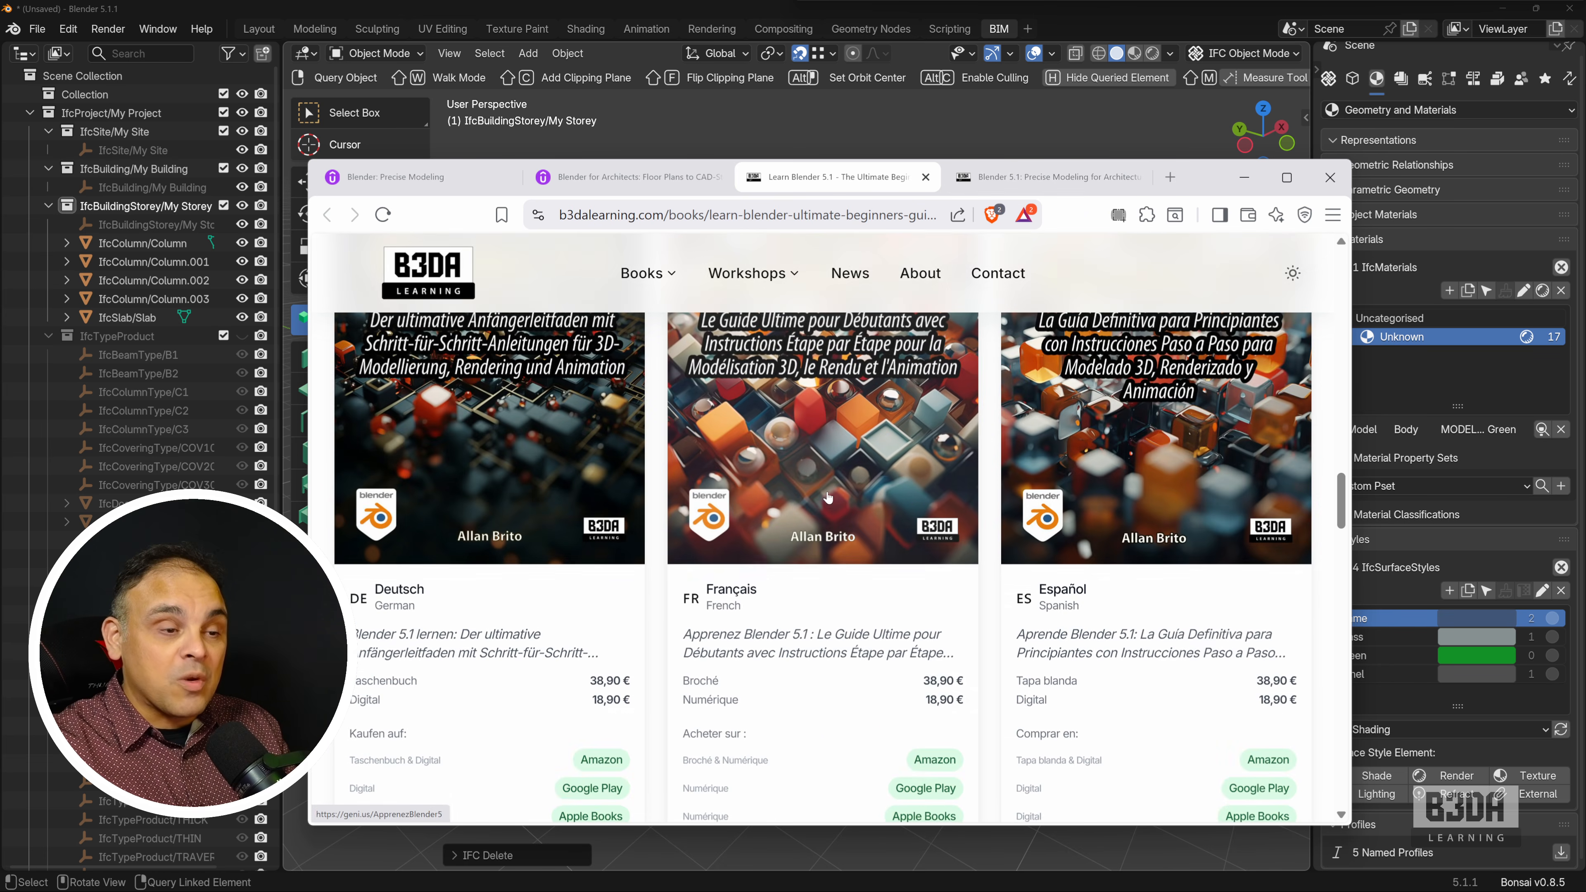
{"action": "scroll", "coordinate": [828, 498], "scroll_direction": "up", "scroll_amount": 2}
Review the book page for "Blender 5.1: Precise Modeling for Architecture, Engineering, and 3D Printing".
{"action": "key", "text": "ctrl+Tab"}
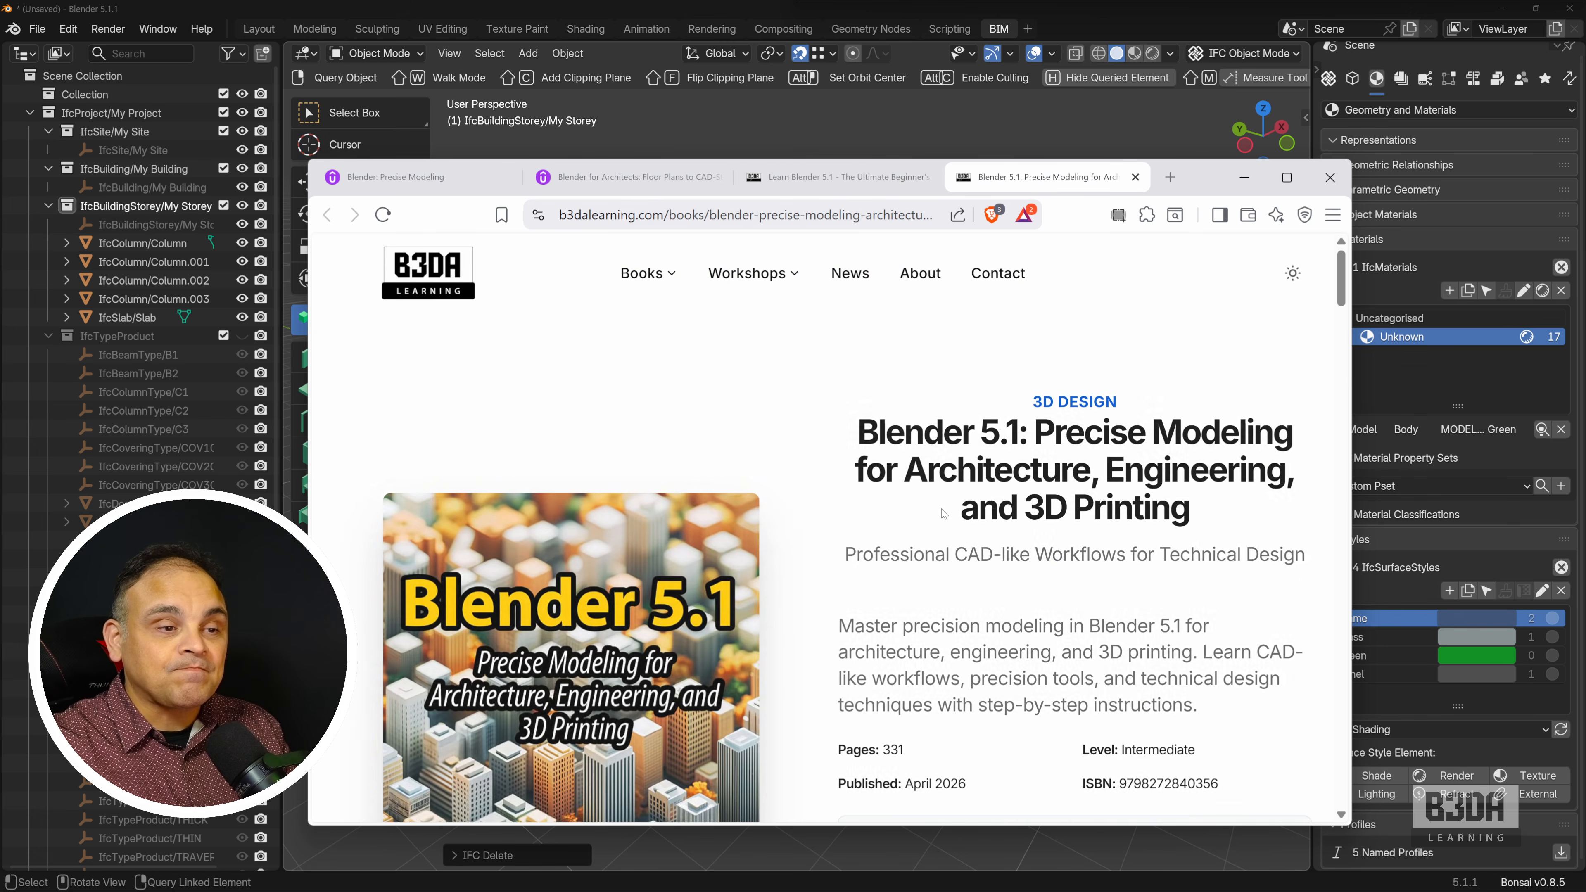
{"action": "scroll", "coordinate": [943, 514], "scroll_direction": "down", "scroll_amount": 3}
{"action": "scroll", "coordinate": [943, 513], "scroll_direction": "up", "scroll_amount": 1}
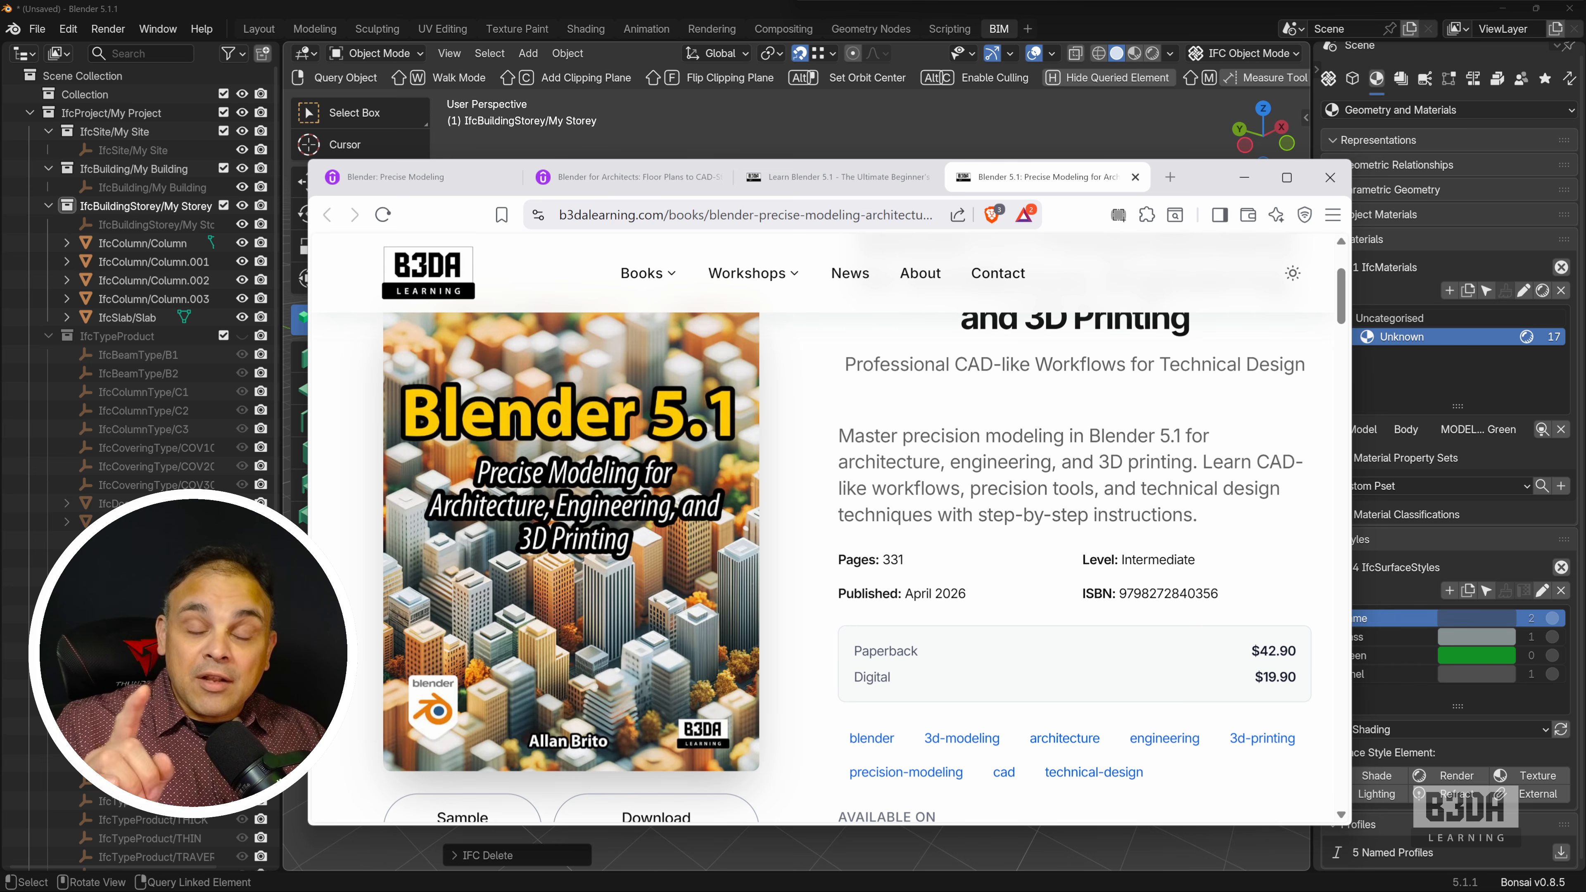